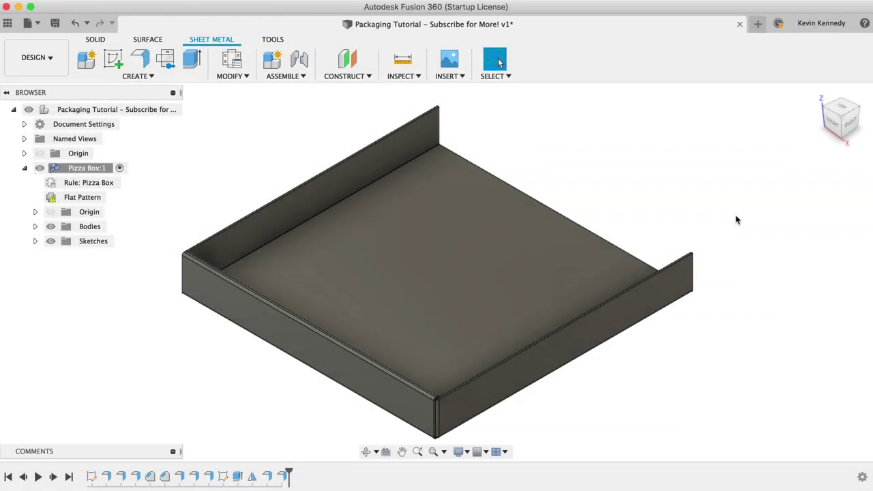
- Activate the flat pattern of the partly built Pizza Box component to view the unfolded tray
click(109, 196)
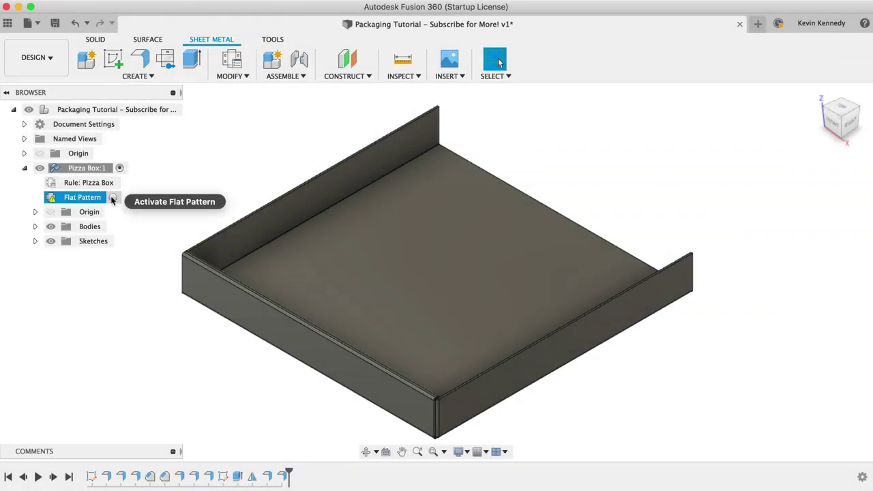
click(113, 198)
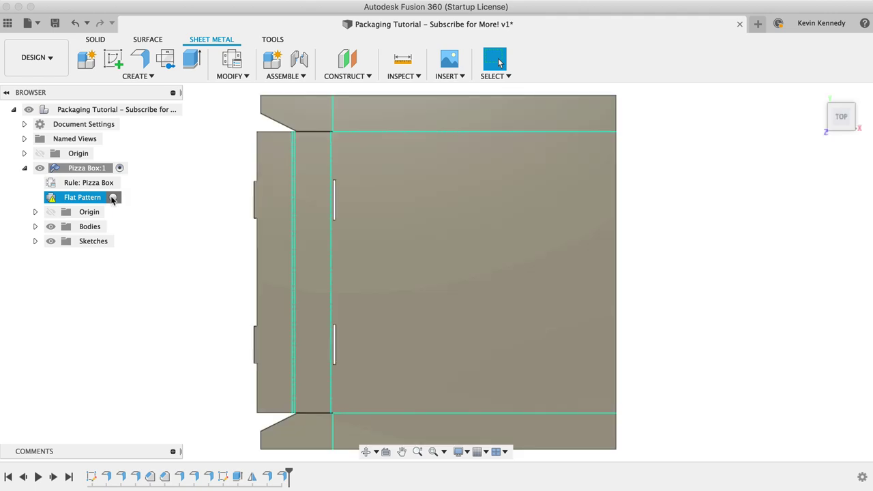
click(827, 129)
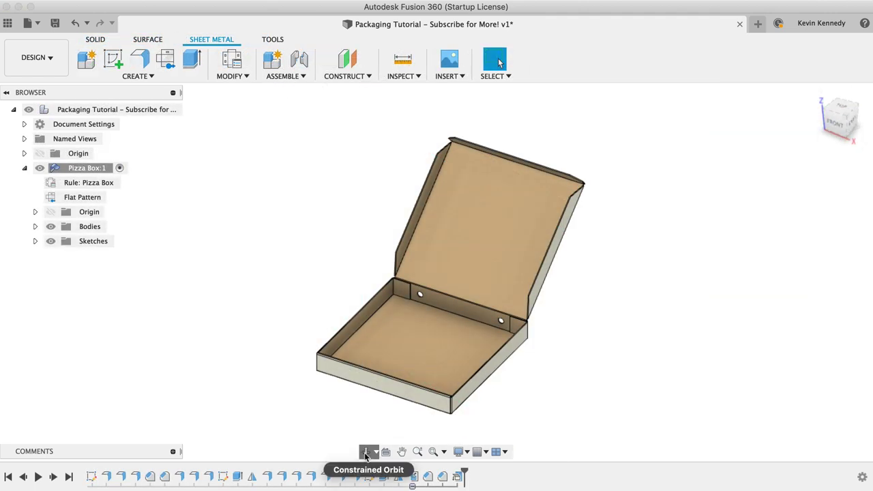
- Examine the finished pizza box from another angle, and activate its flat pattern to inspect the unfolded layout
click(366, 453)
drag(415, 403, 258, 412)
key(Escape)
click(102, 197)
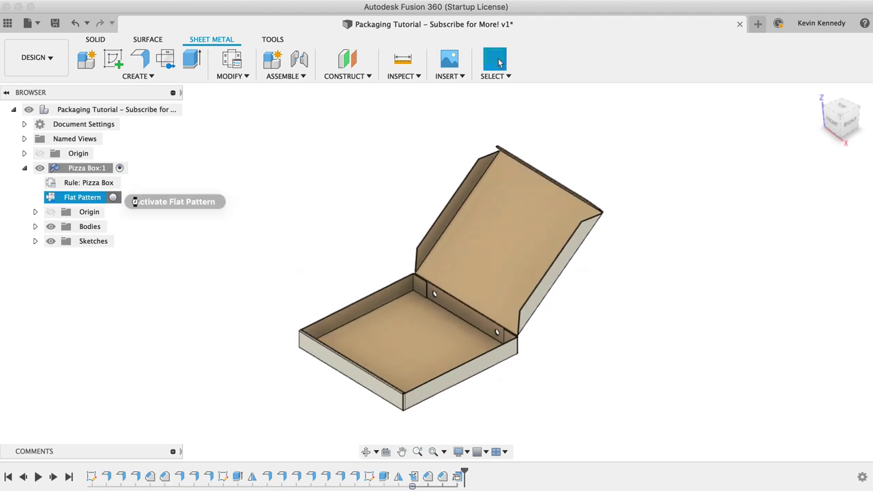
click(183, 203)
click(830, 120)
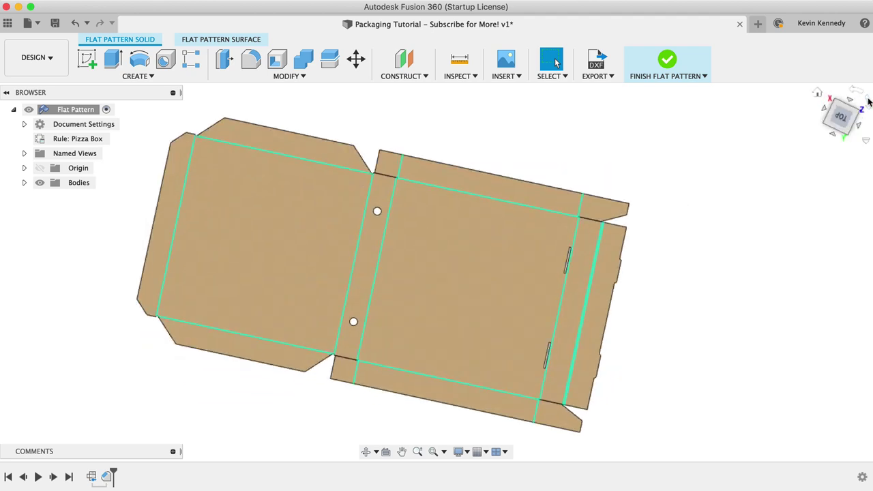
drag(842, 116, 773, 123)
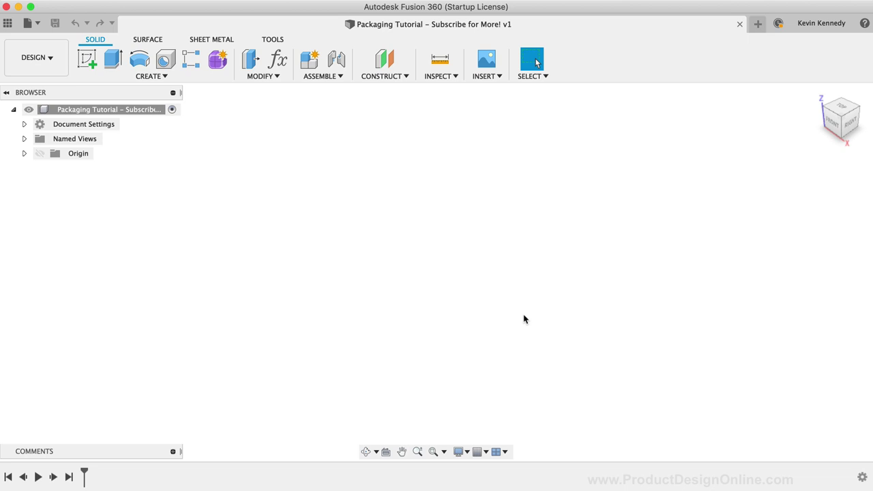
- Open the Change Parameters command and add a user parameter named height with an expression of 45 mm
text(sch)
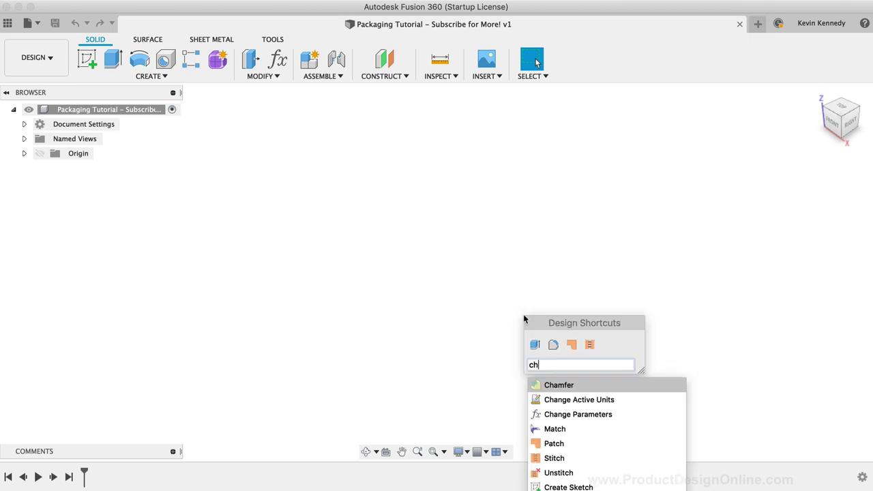
text(ange)
key(Down)
key(Return)
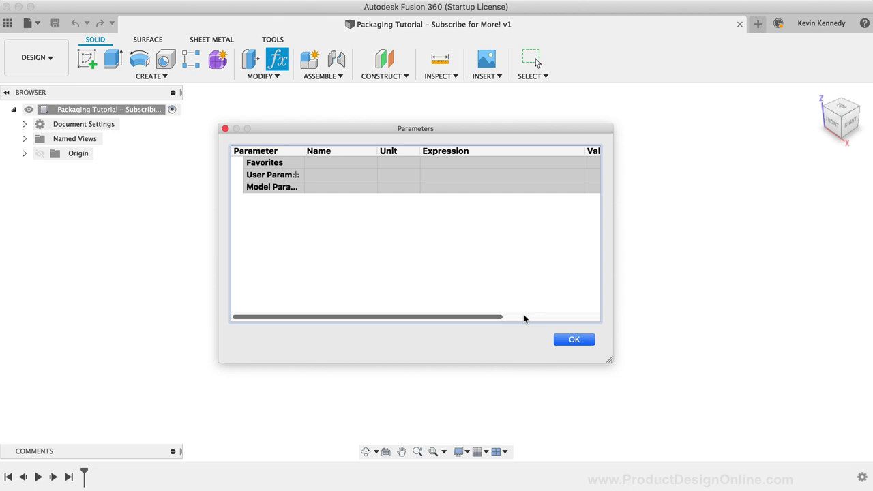
click(297, 175)
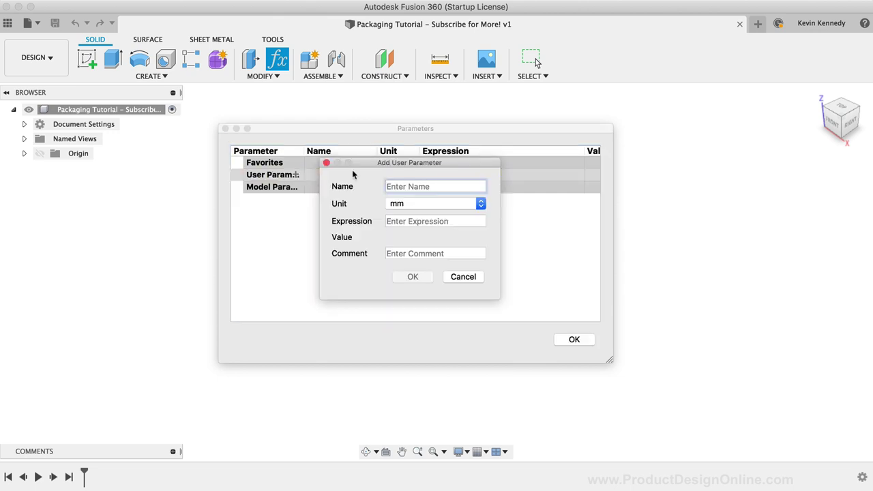
text(heigh)
key(Tab)
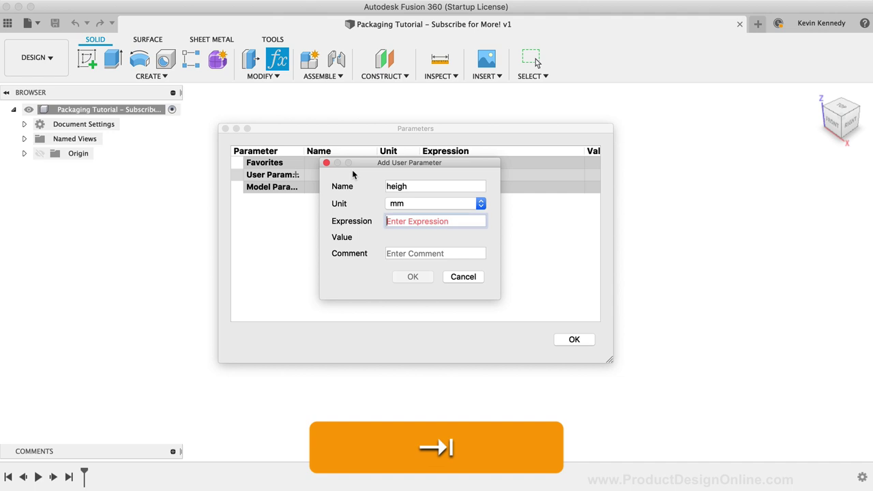
text(45)
click(409, 187)
text(t)
click(413, 279)
click(413, 280)
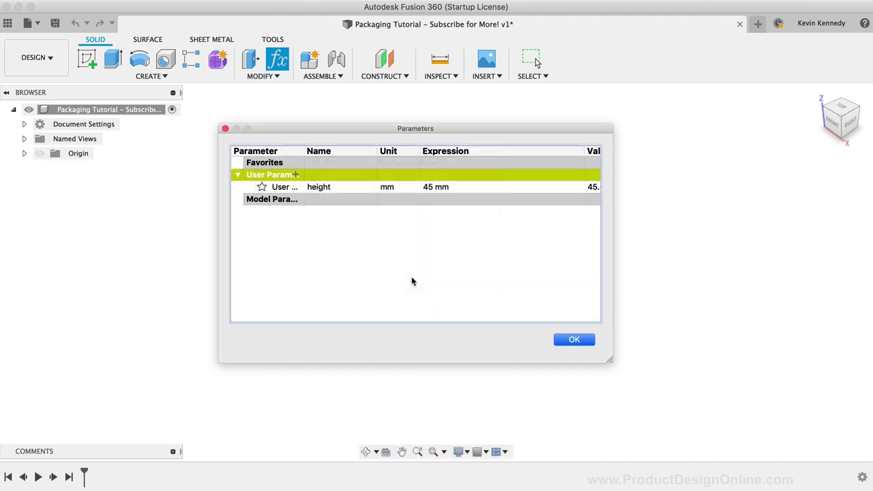
- Add a user parameter named width with an expression of 355 mm
click(296, 175)
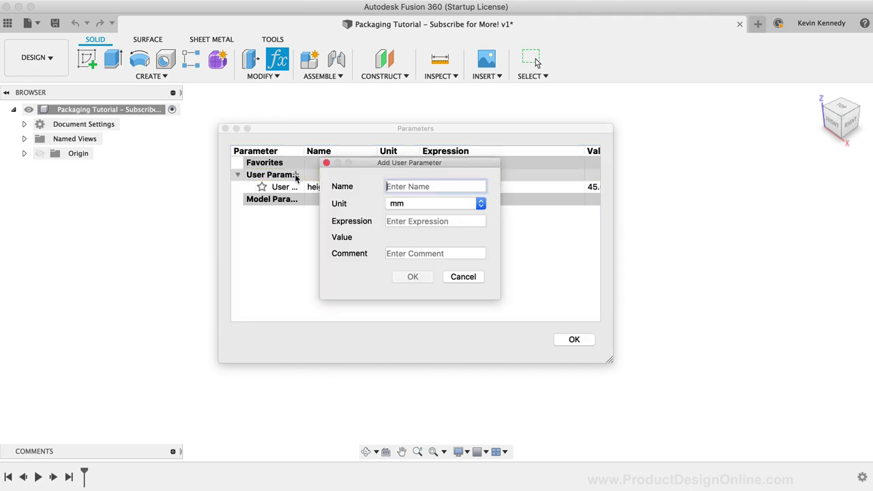
text(width)
key(Tab)
text(355)
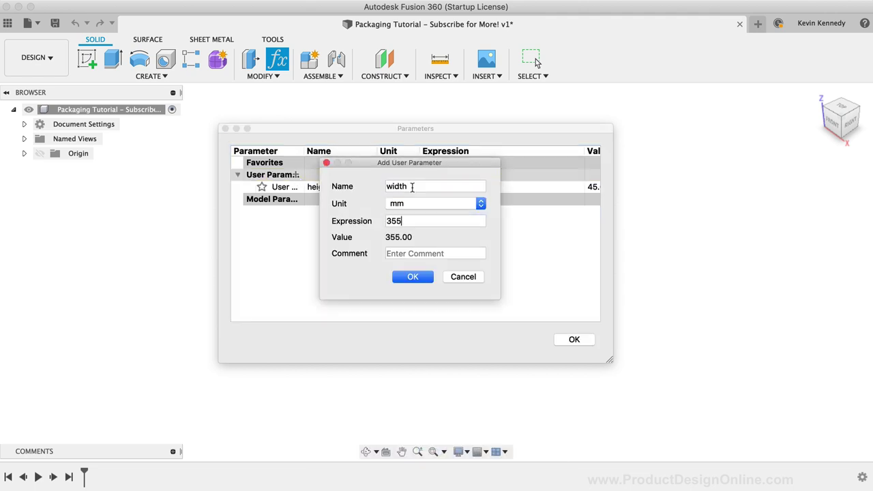
click(413, 278)
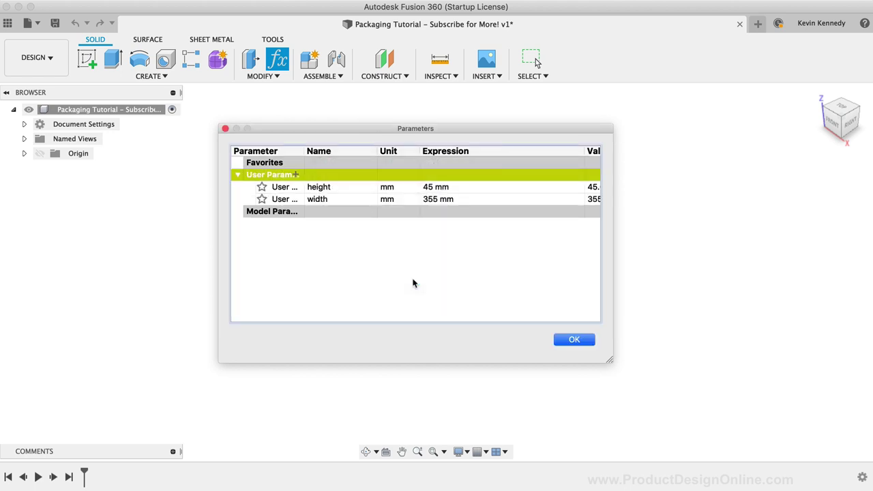
- Add a user parameter named length with an expression of 355 mm and close the parameters dialog
click(296, 174)
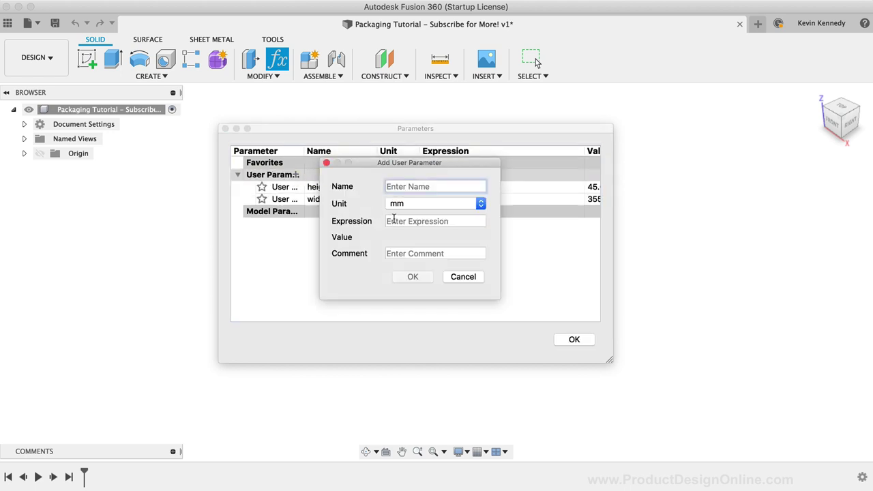
text(length)
key(Tab)
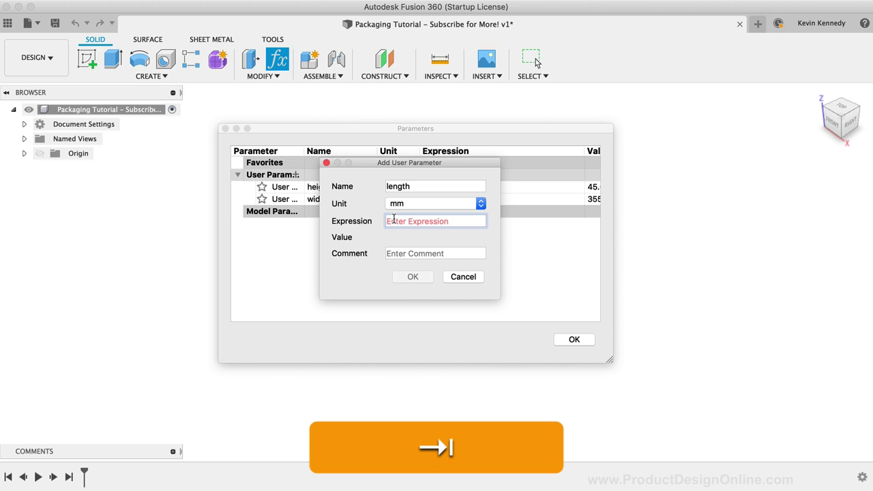
text(355)
click(408, 280)
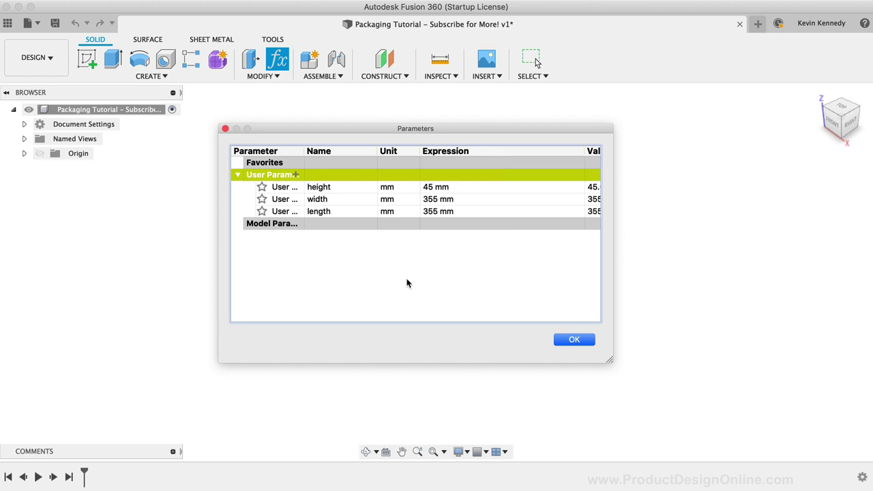
click(577, 342)
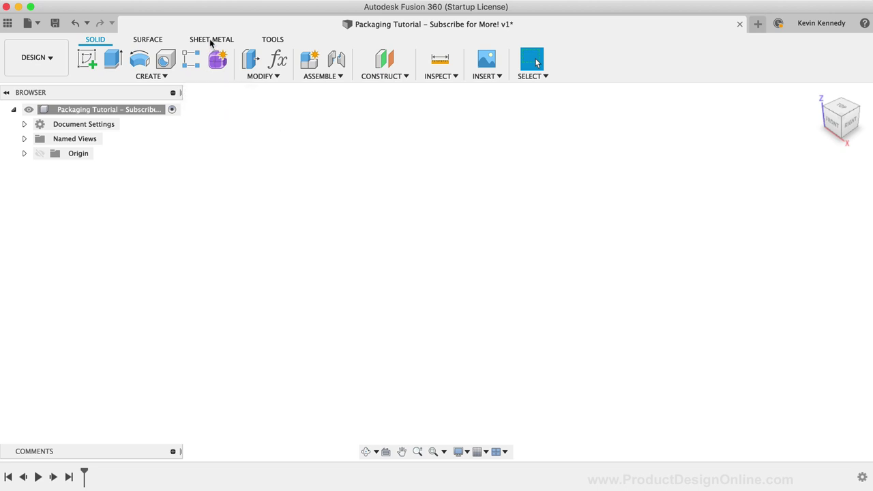
- Create an empty, activated sheet metal component named Pizza Box with the default Steel (mm) rule
click(211, 39)
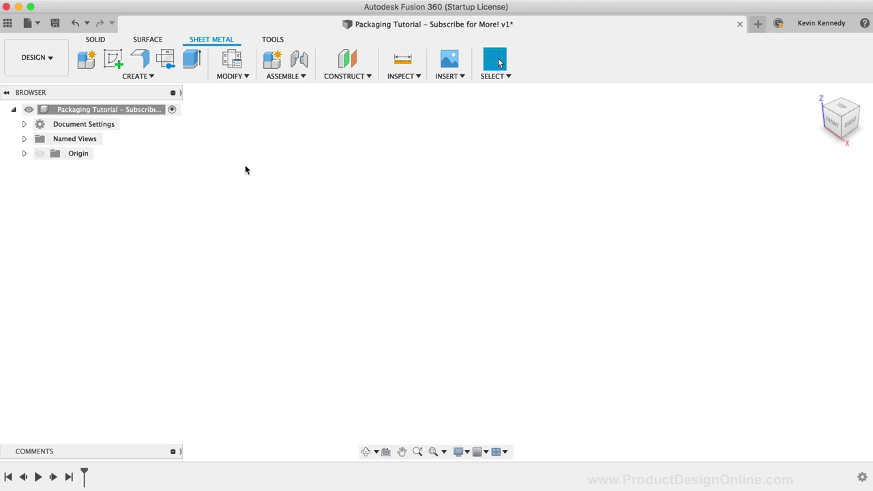
click(290, 76)
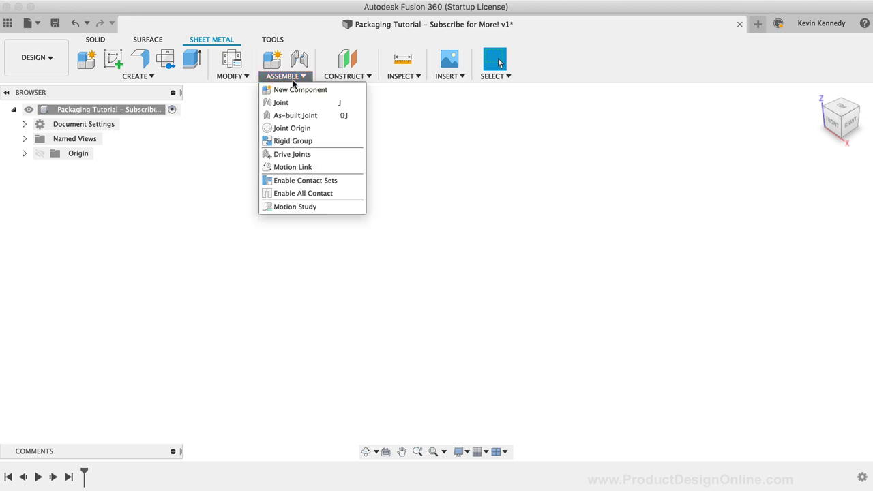
click(270, 89)
double_click(618, 164)
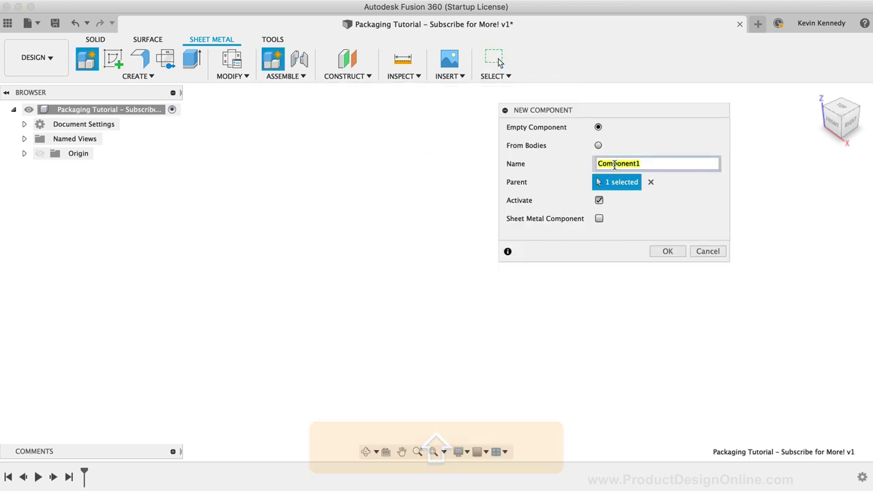
text(Pizza Box)
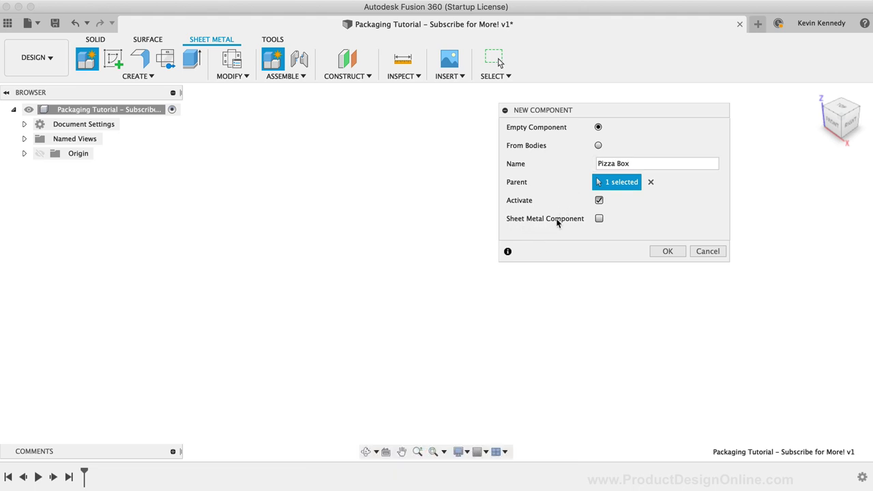
click(599, 219)
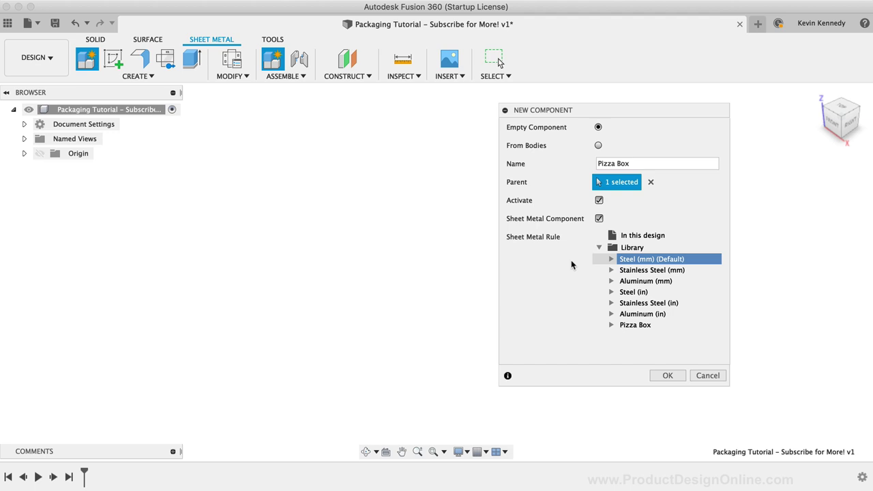
click(661, 376)
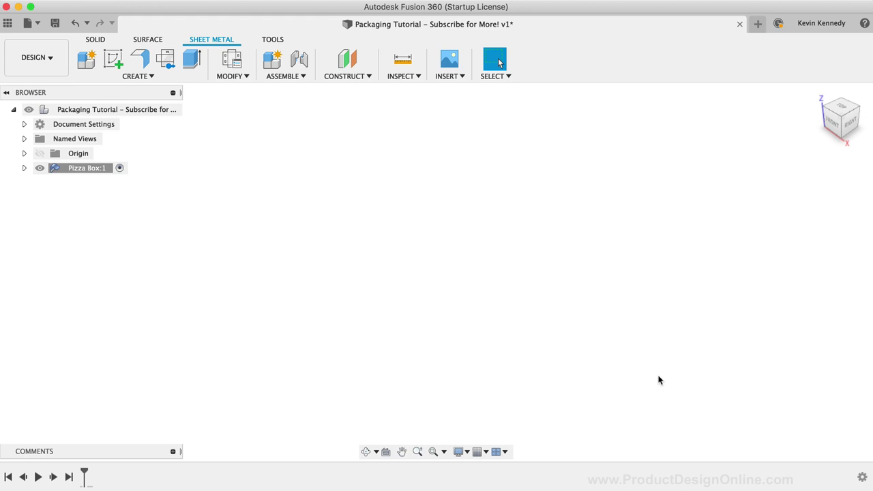
- Create a new sheet metal rule from the design's Steel (mm) rule and name it Pizza Box
click(232, 60)
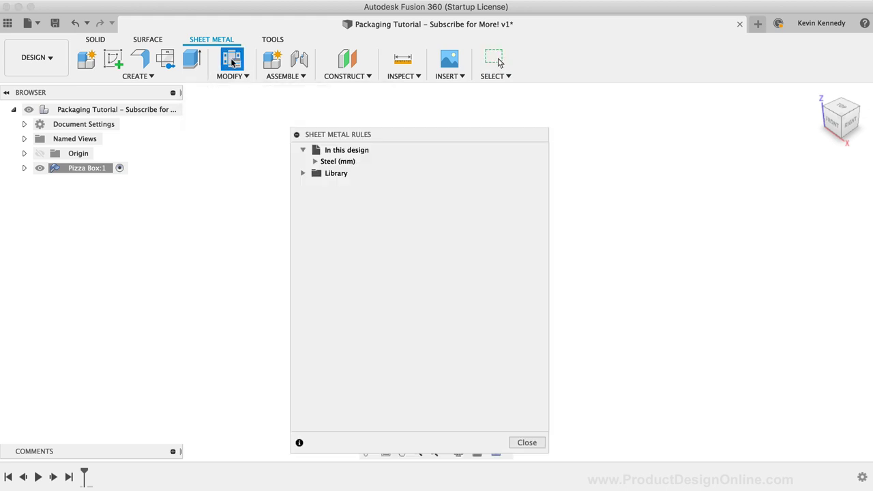
mouse_move(330, 162)
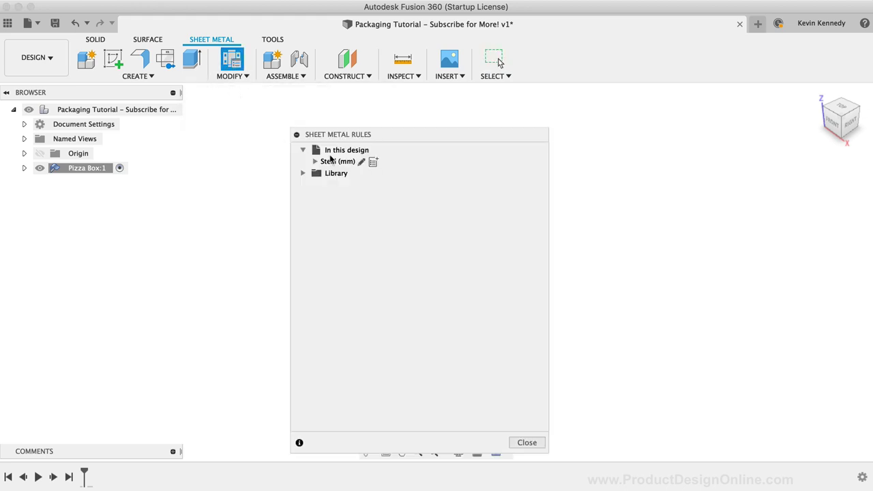
click(374, 163)
triple_click(372, 159)
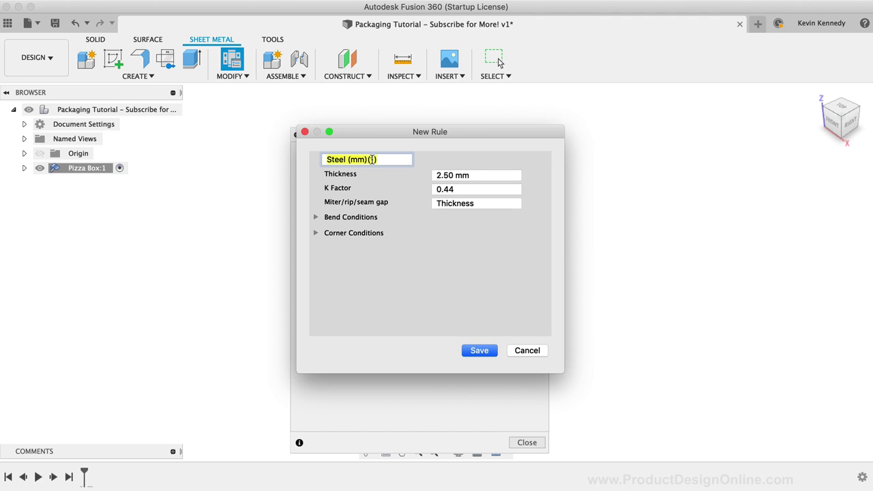
text(Pizza)
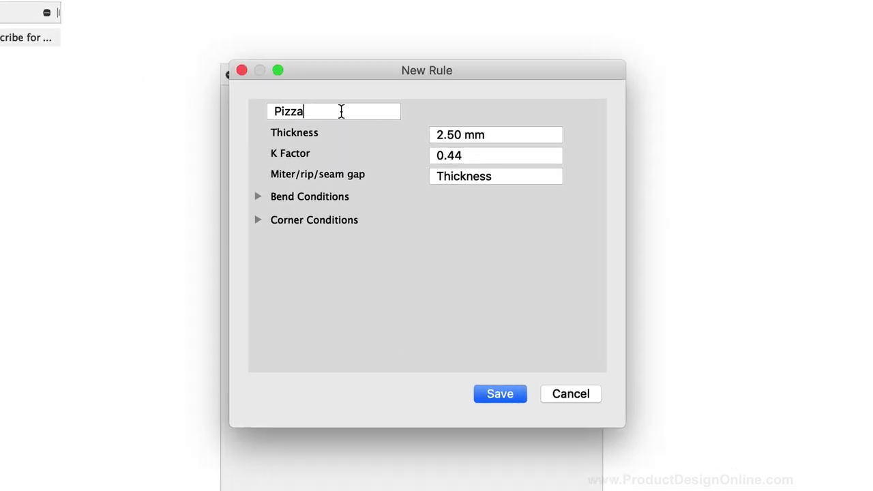
text( Box)
- Set the new rule's thickness to 2.2 mm and its K factor to 0
click(459, 134)
double_click(459, 133)
text(2.2)
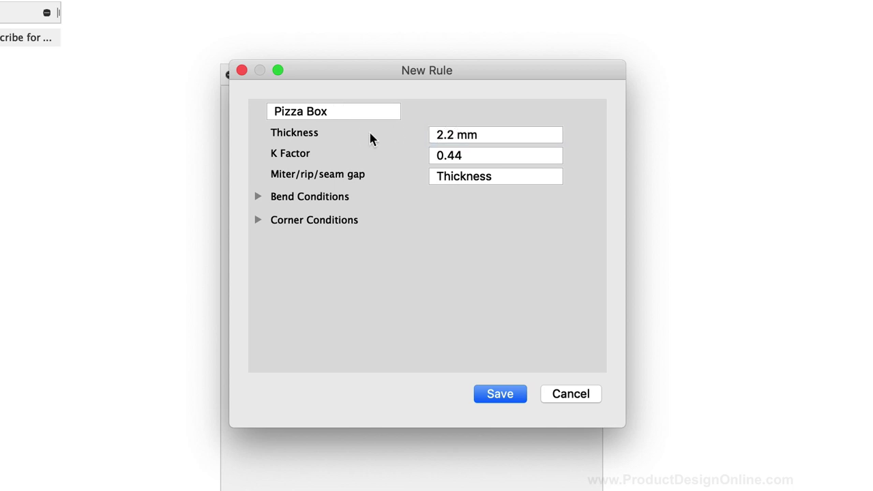
click(496, 156)
drag(495, 156, 394, 156)
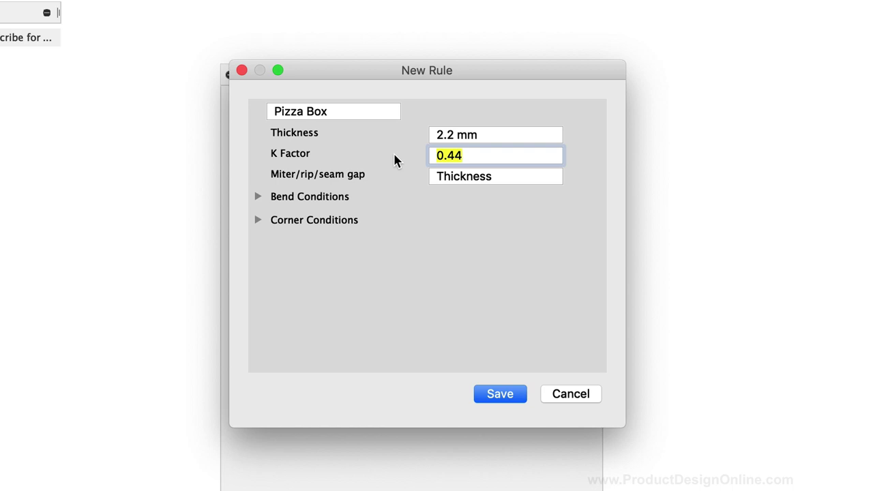
text(0)
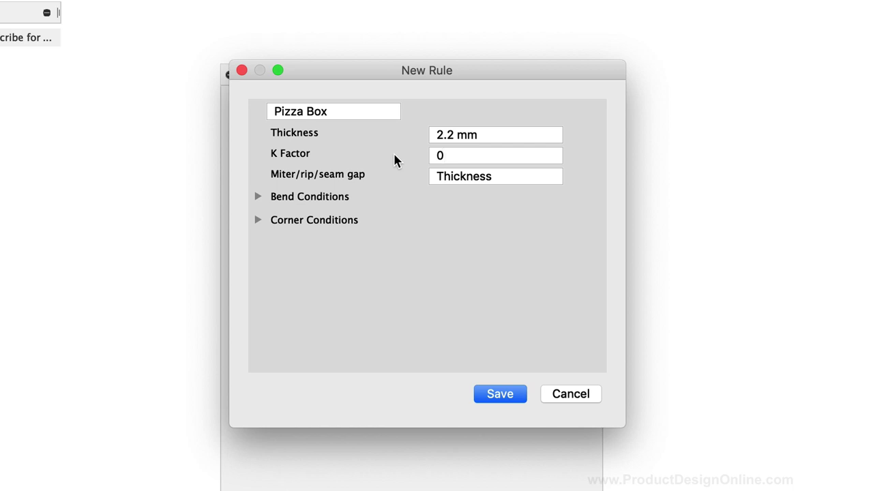
- Set the rule's bend radius to .25 in the bend conditions and expand the corner conditions
click(259, 196)
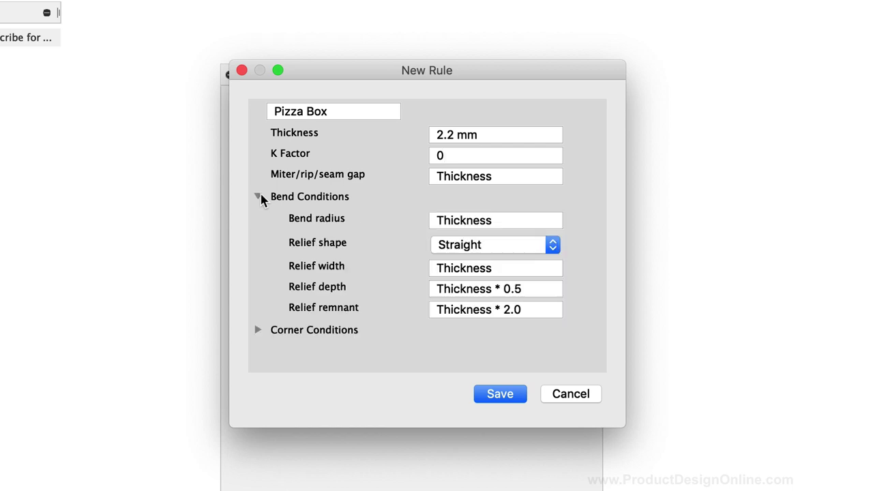
double_click(498, 220)
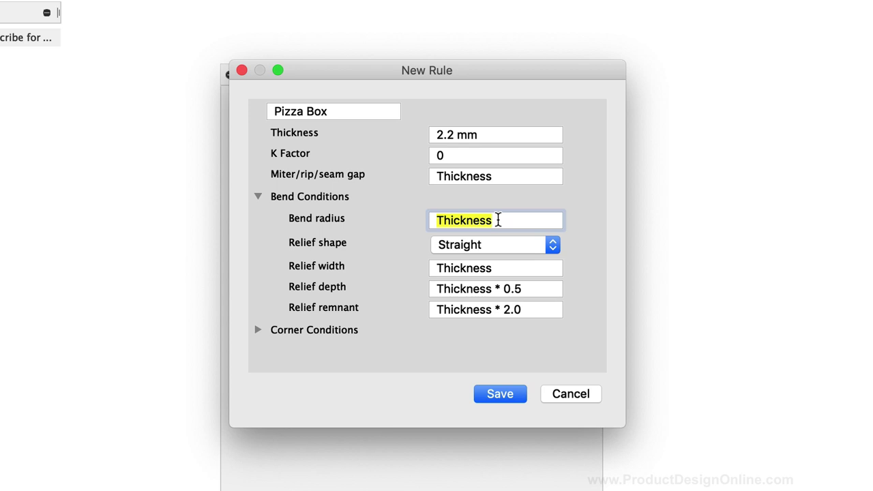
text(.25)
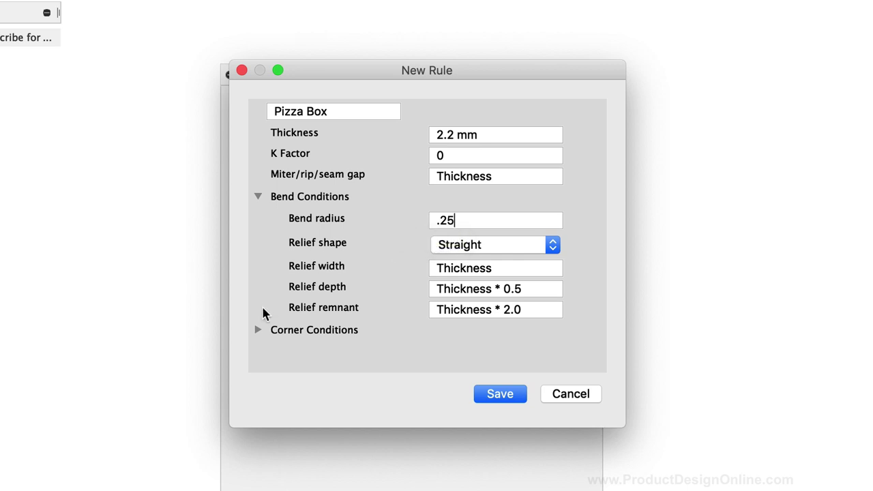
click(258, 332)
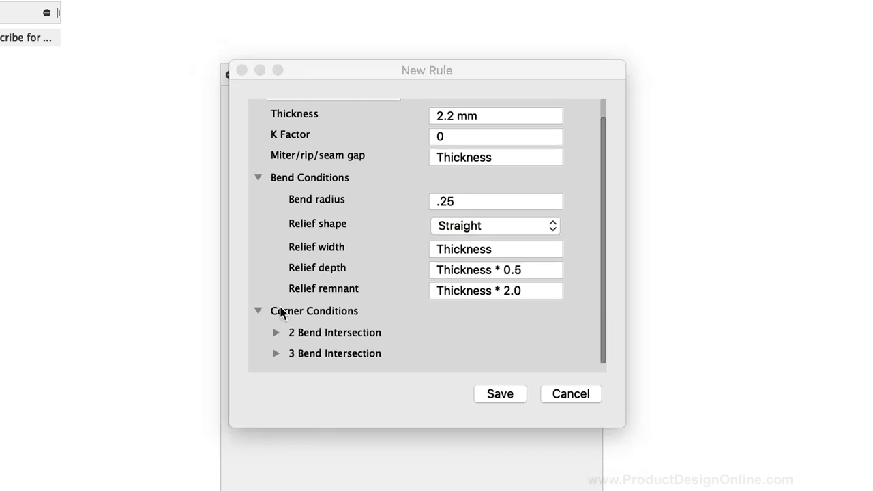
- Set the relief shape for the rule's 2 Bend Intersection to Square, save the rule and close the sheet metal rules
click(276, 333)
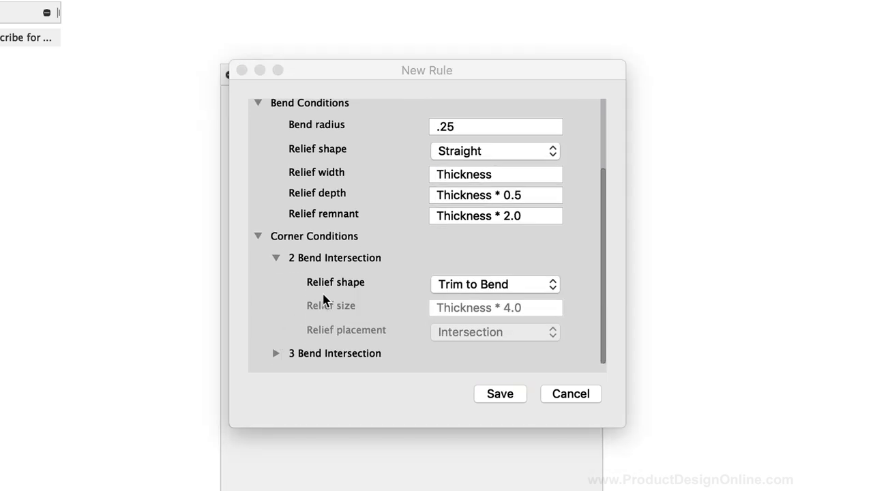
click(469, 284)
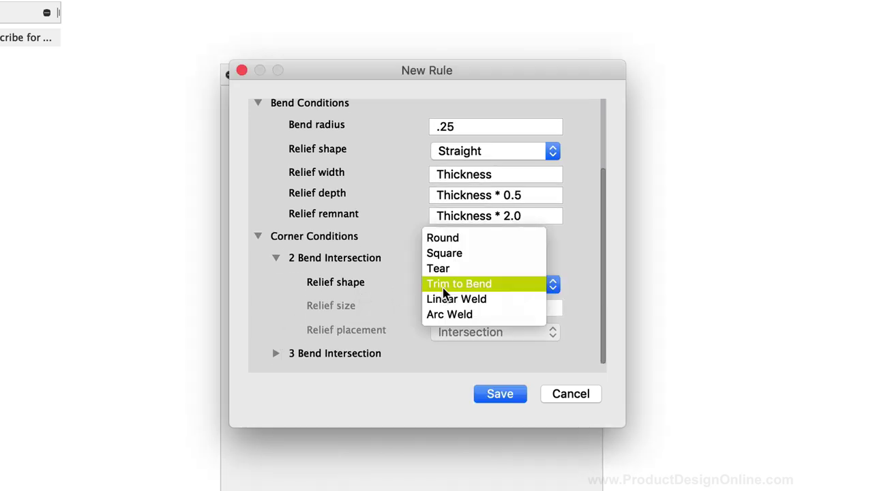
click(480, 254)
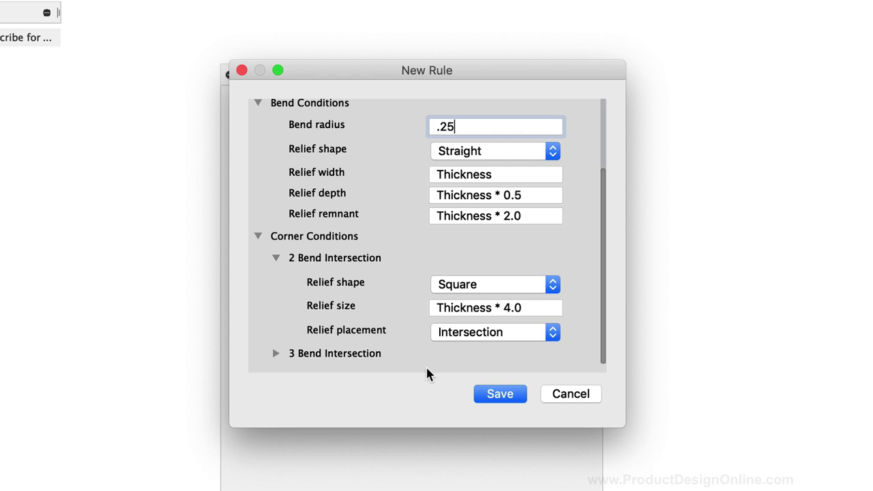
click(505, 397)
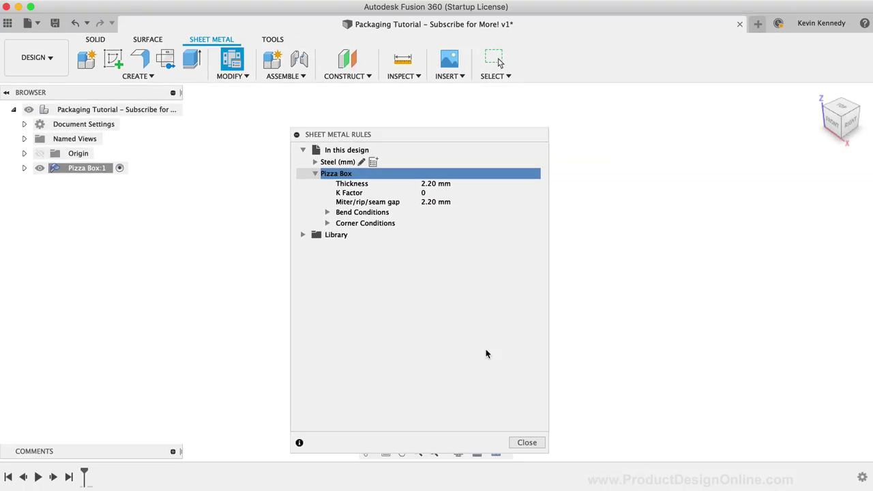
click(531, 443)
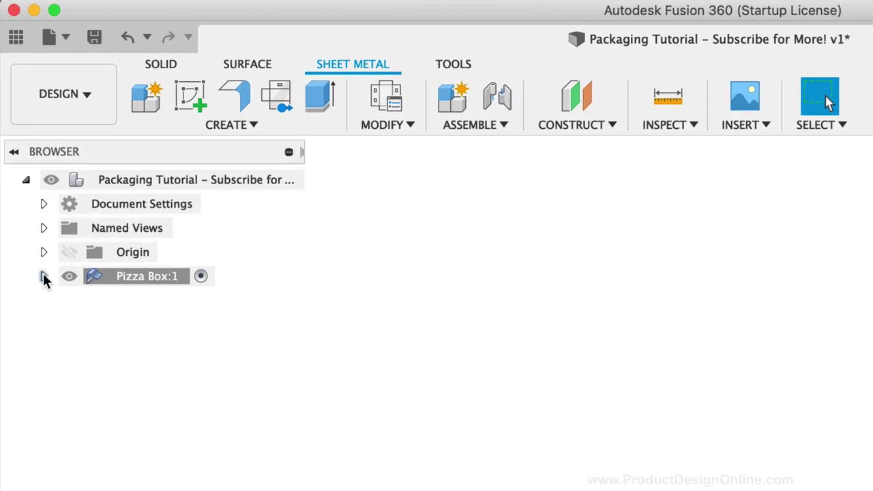
- Switch the Pizza Box component's sheet metal rule from Steel (mm) to Pizza Box
click(43, 276)
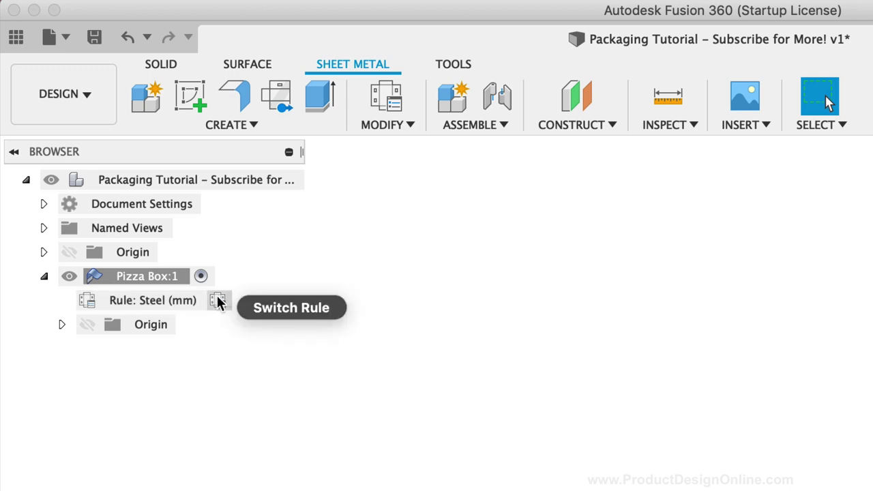
click(217, 301)
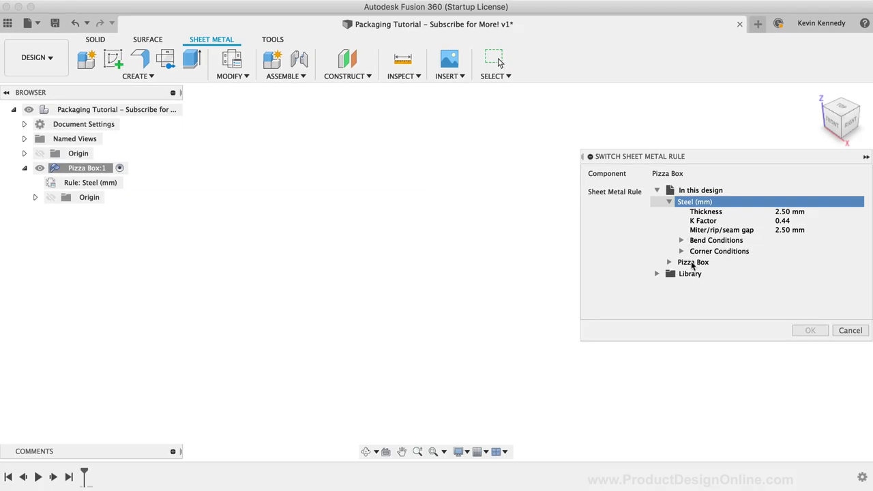
click(693, 262)
click(805, 332)
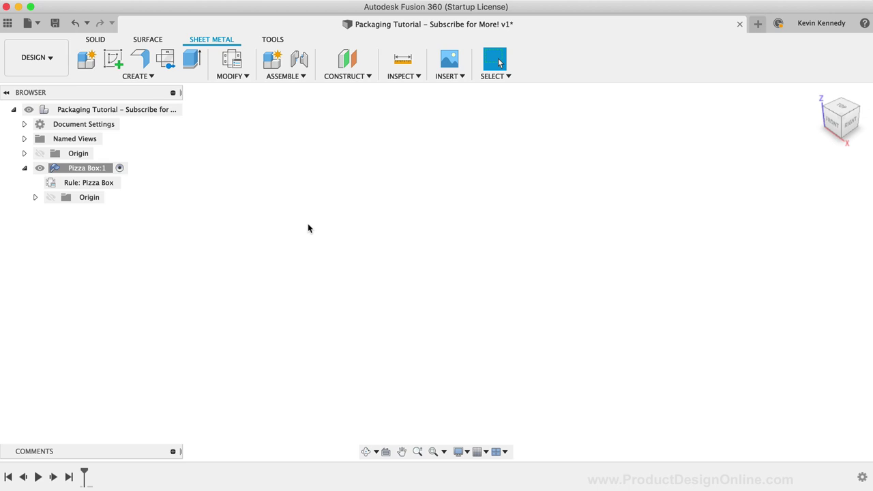
- Sketch a center rectangle at the origin on the horizontal plane, with its vertical side set to width and horizontal side to length
key(s)
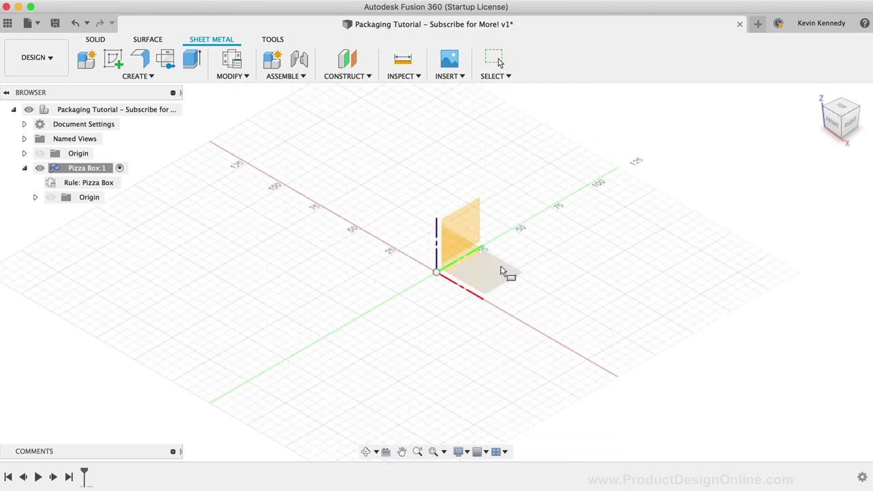
click(501, 270)
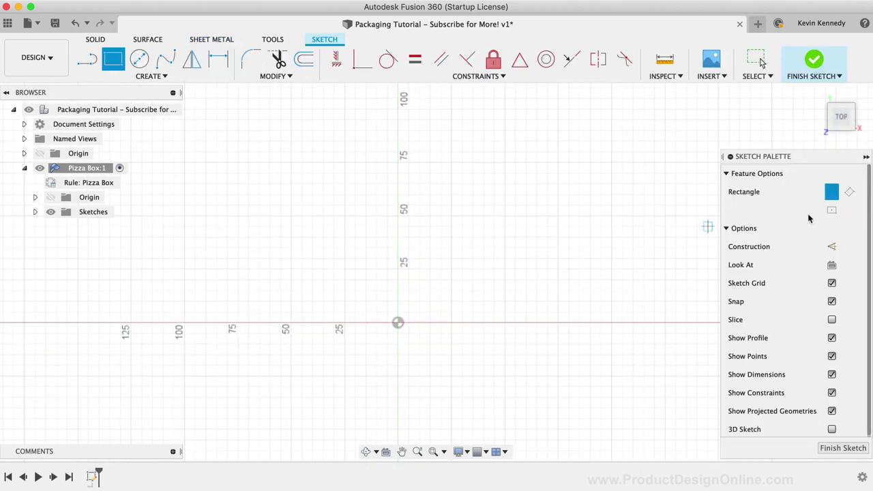
click(831, 211)
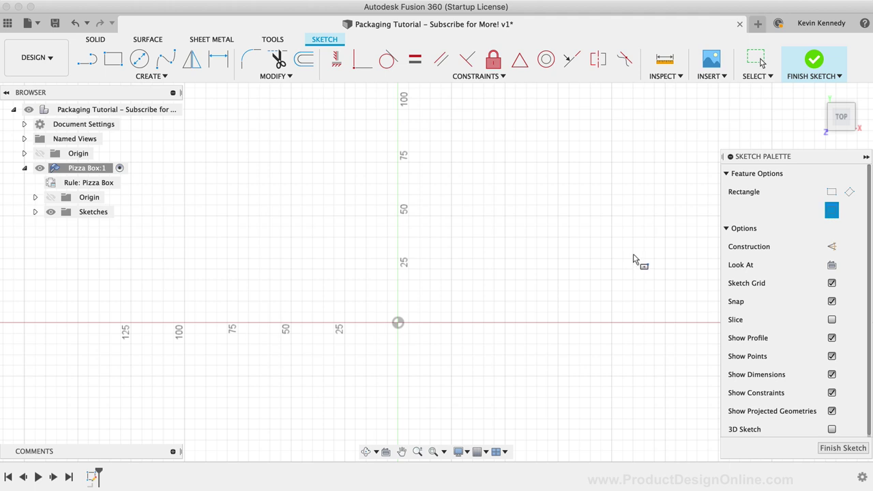
click(398, 323)
scroll(336, 253, down, 5)
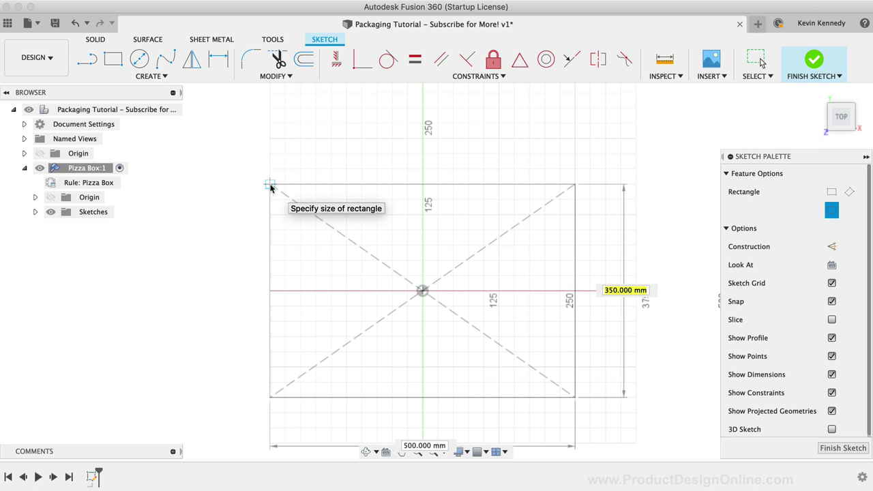
text(width)
key(Return)
key(Tab)
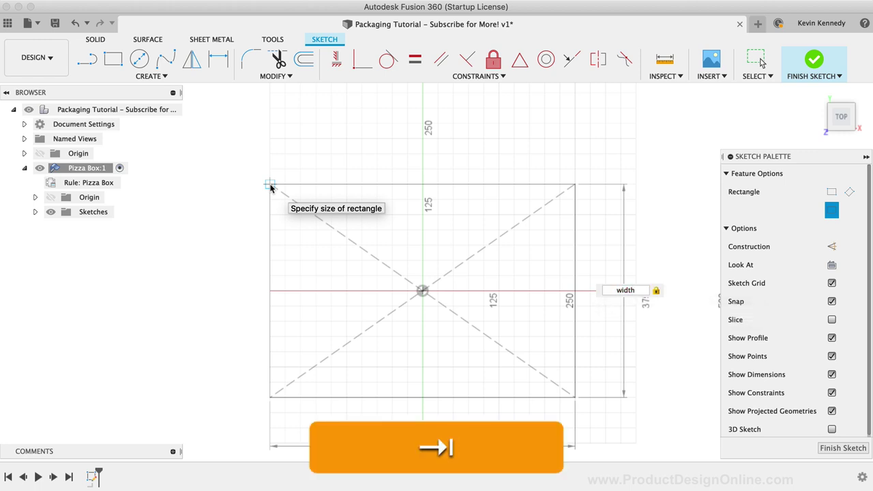
text(length)
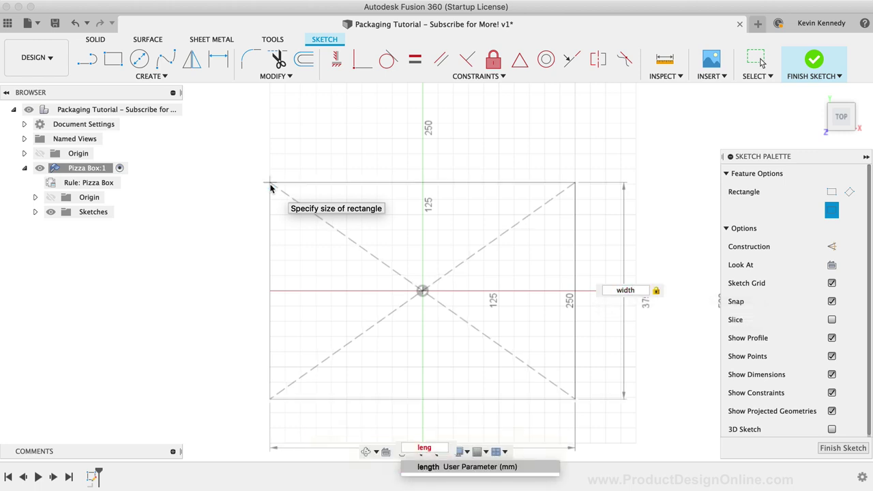
key(Return)
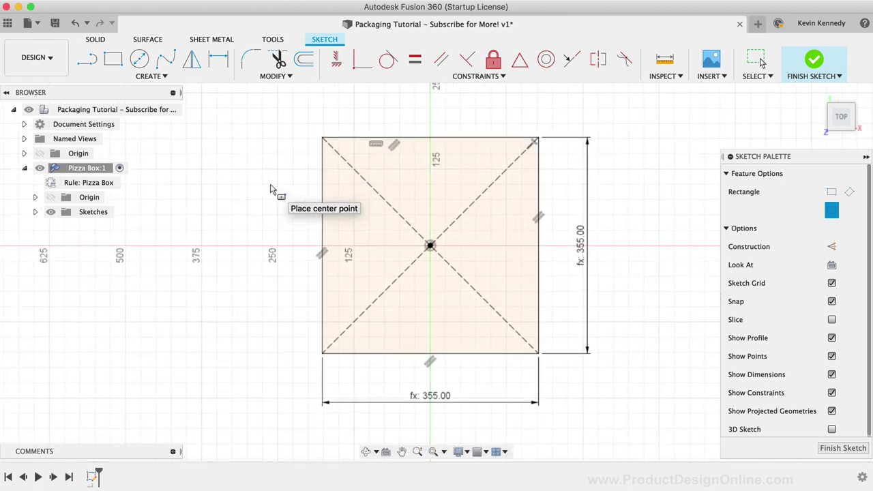
click(816, 60)
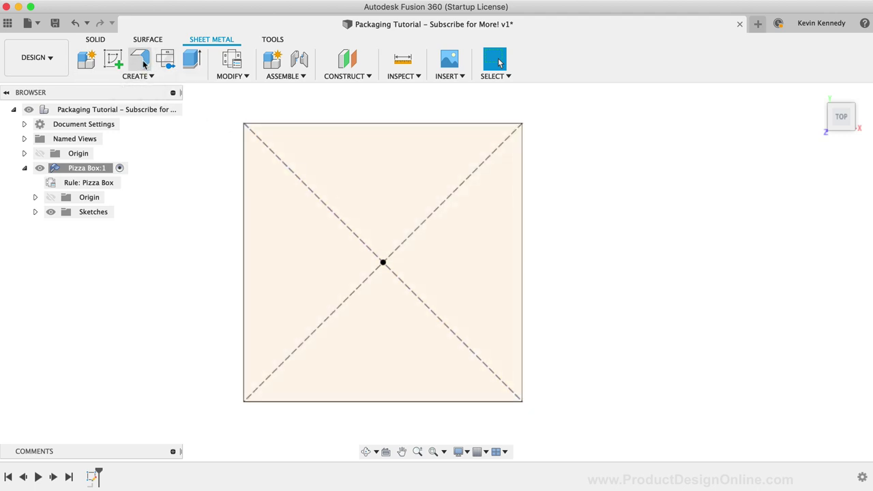
- Create the base flange from the rectangle profile as a new body, with thickness on Side 1
right_click(571, 157)
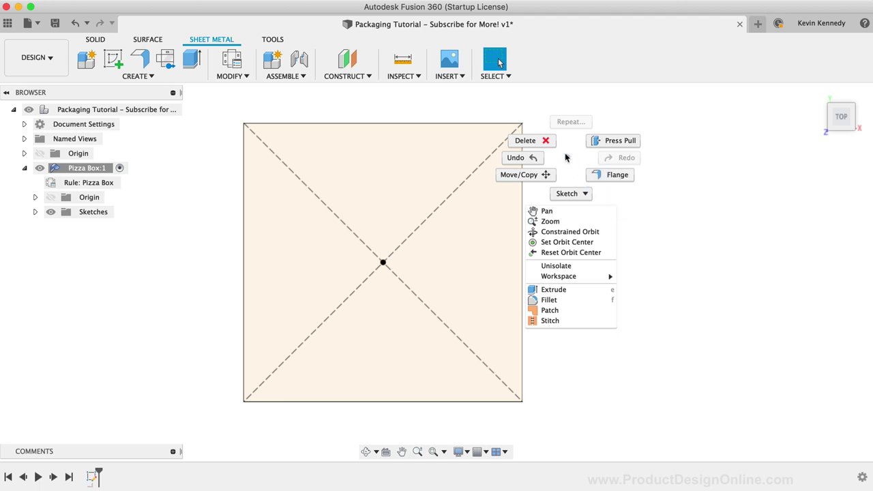
right_drag(565, 157, 652, 225)
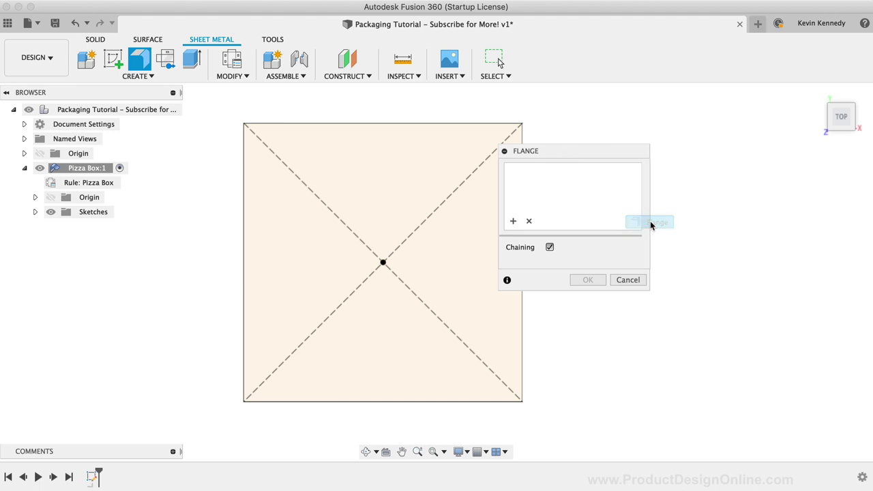
drag(564, 156, 625, 156)
click(468, 172)
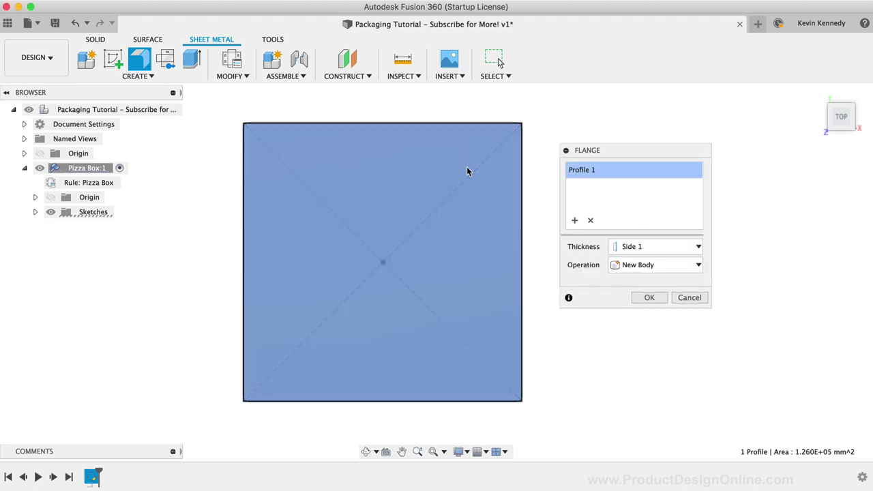
click(645, 299)
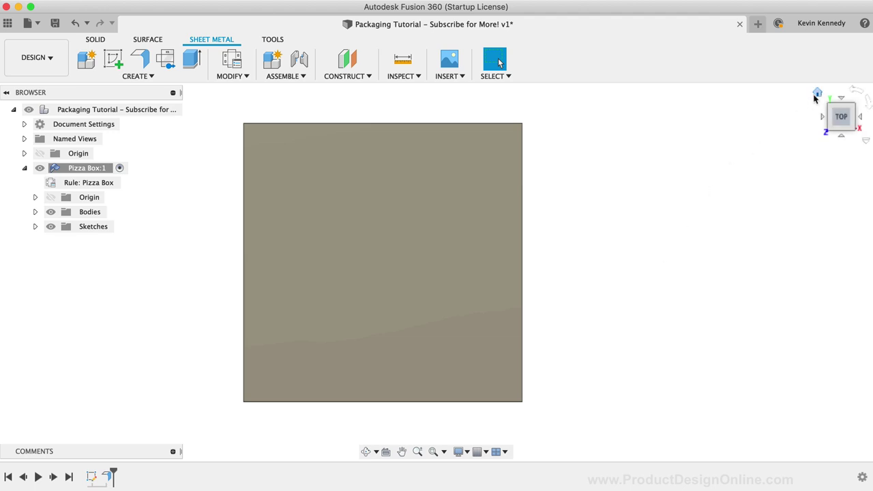
- Start a flange with chaining off on the base's two opposite edges along the X direction and set its height to the height parameter
click(819, 99)
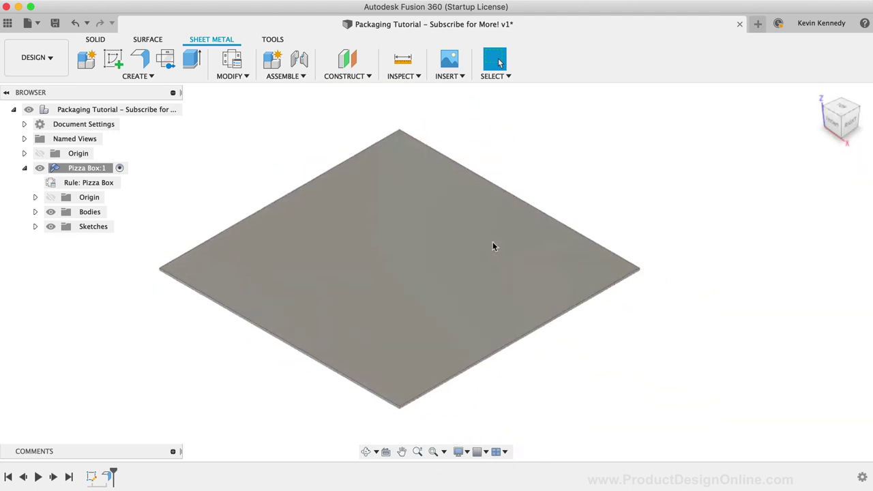
right_drag(601, 311, 655, 343)
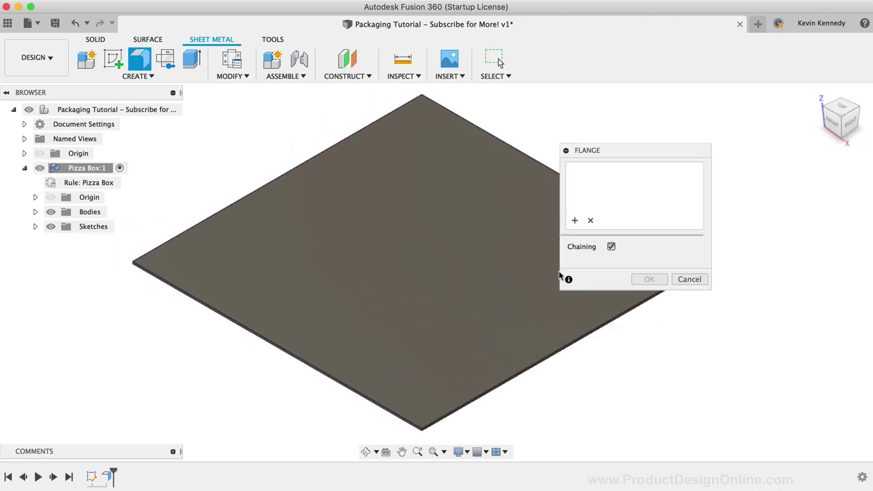
click(612, 247)
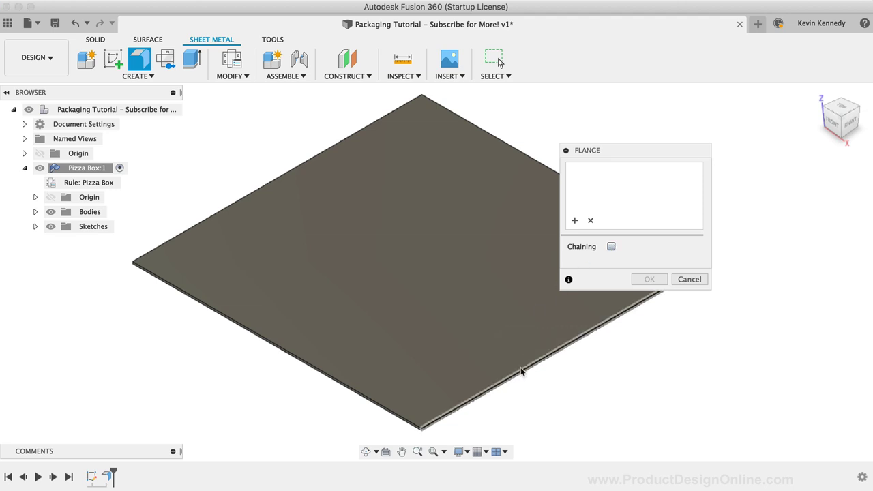
click(524, 369)
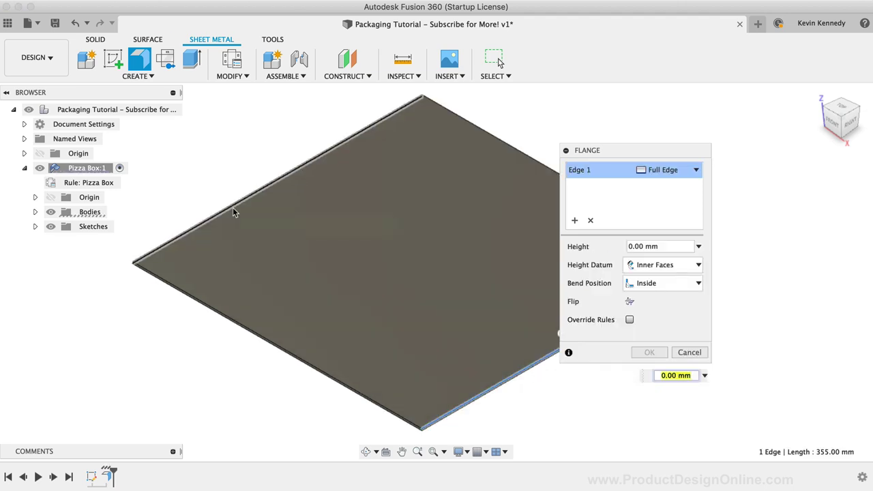
scroll(195, 208, up, 3)
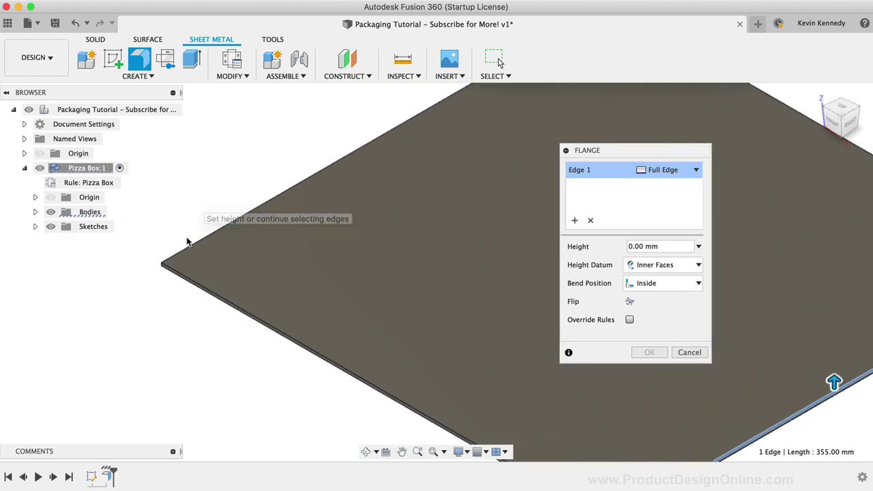
click(183, 254)
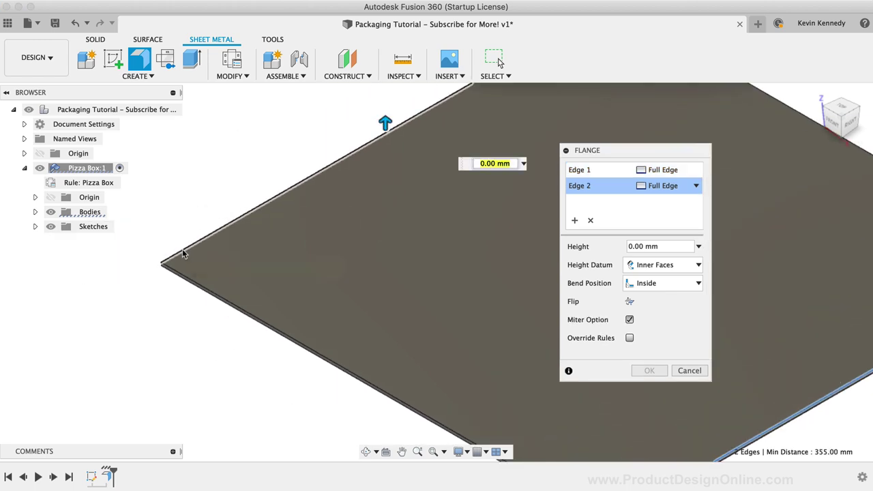
text(height)
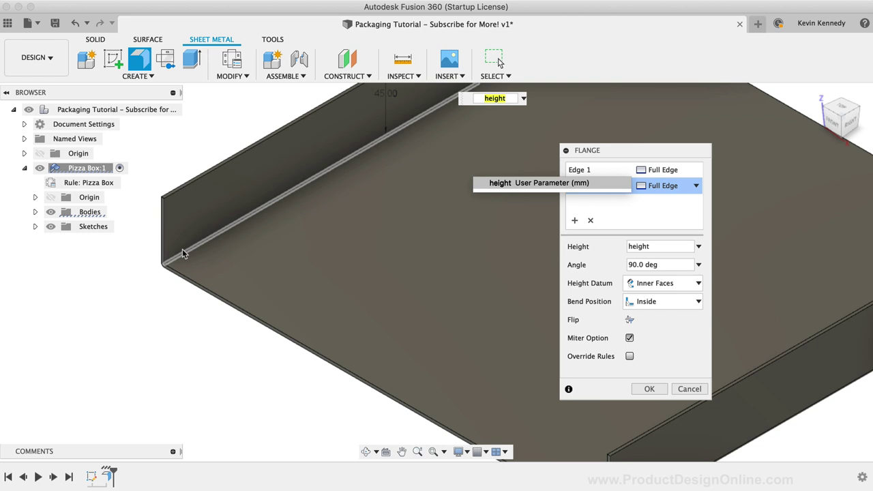
key(Return)
- Try the Outer Faces height datum on the two side flanges and switch it back to Inner Faces
click(826, 112)
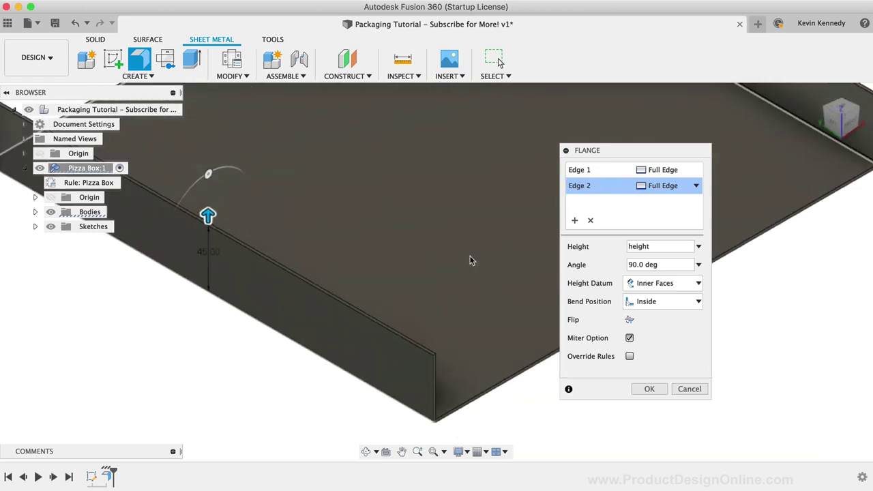
scroll(471, 260, up, 10)
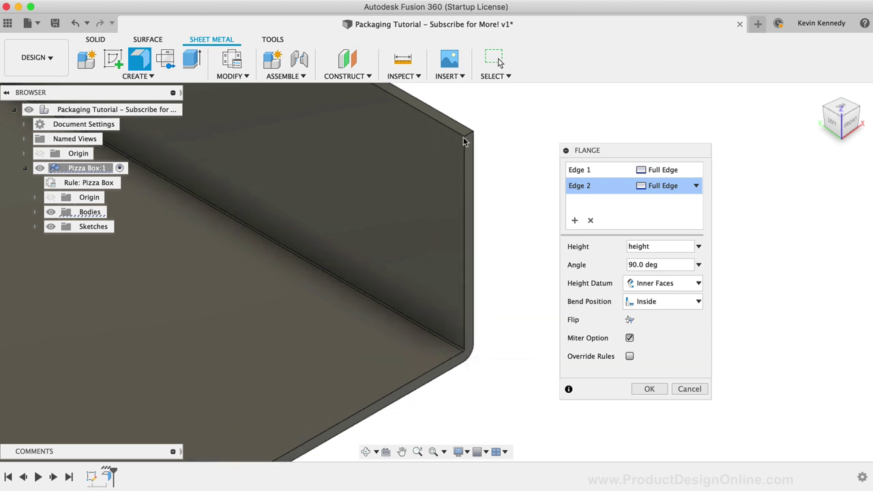
click(679, 283)
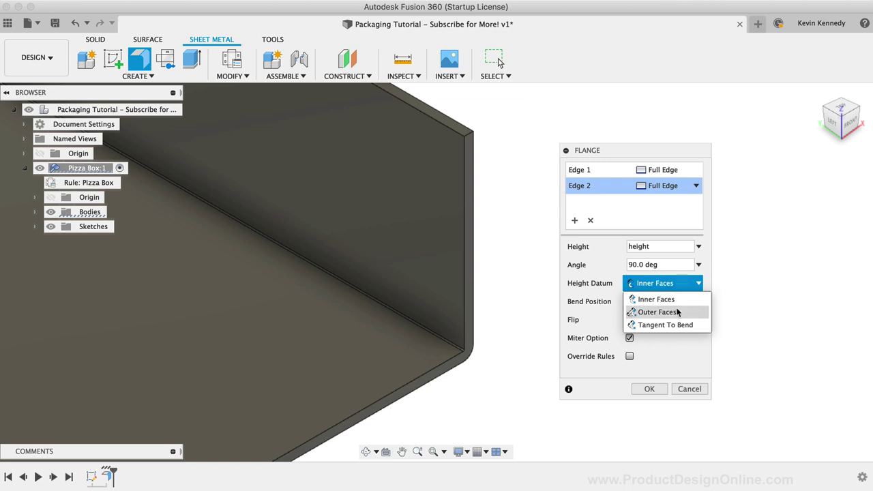
click(675, 311)
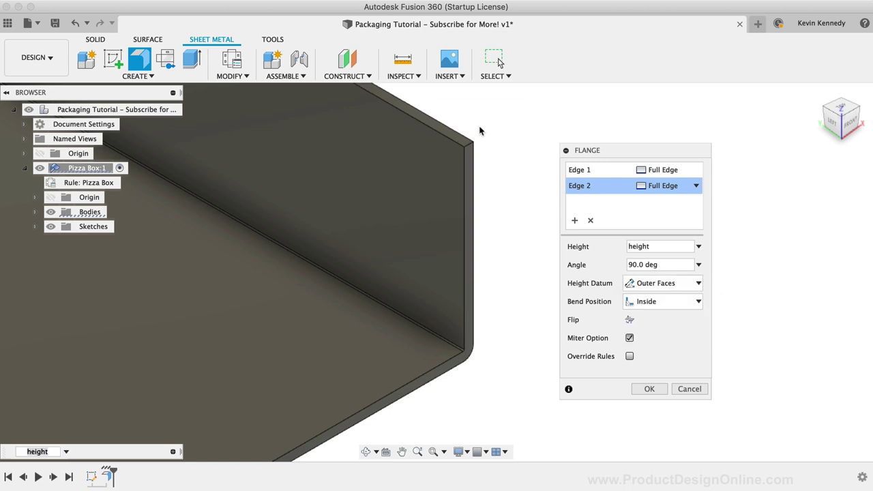
click(687, 285)
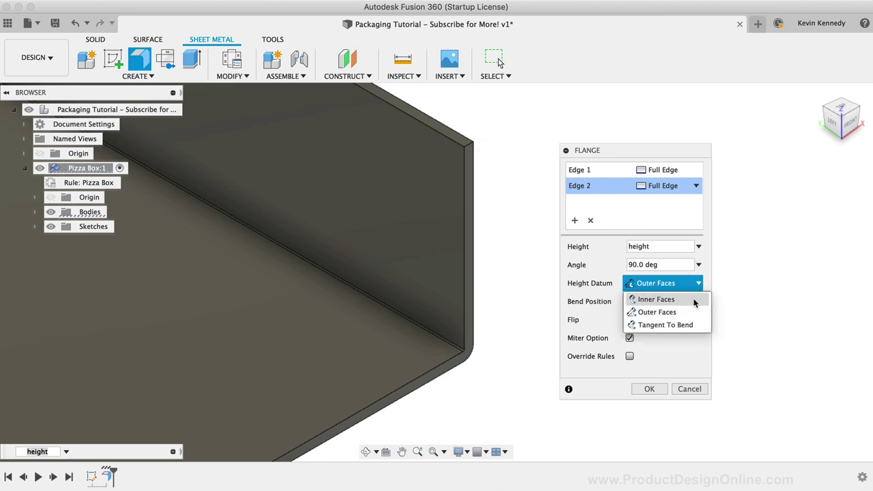
click(695, 301)
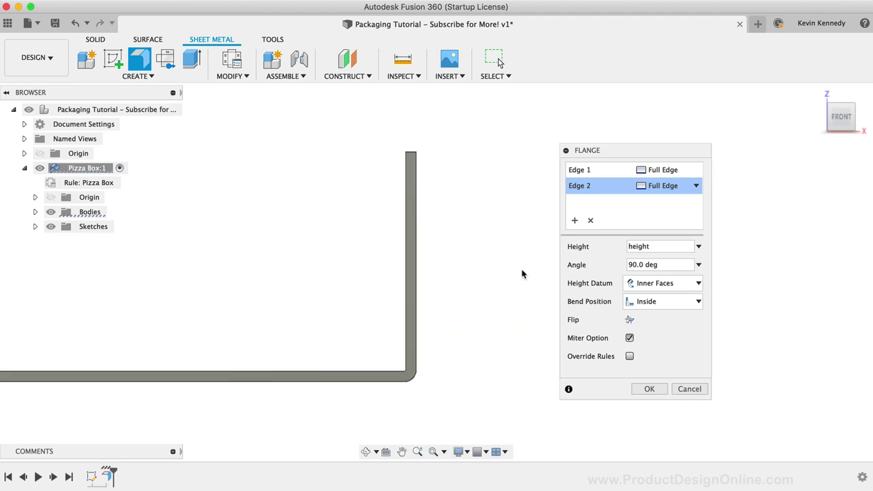
- Try the Outside bend position on the two side flanges and switch it back to Inside
click(680, 301)
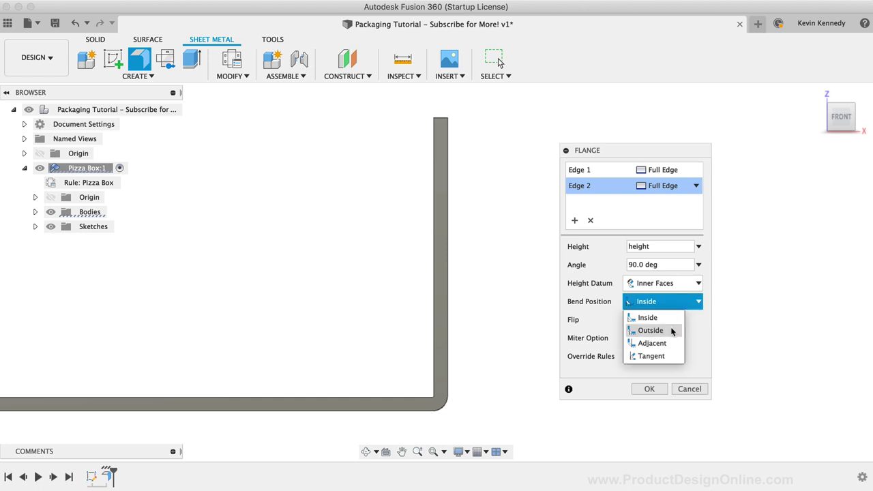
click(672, 330)
click(670, 302)
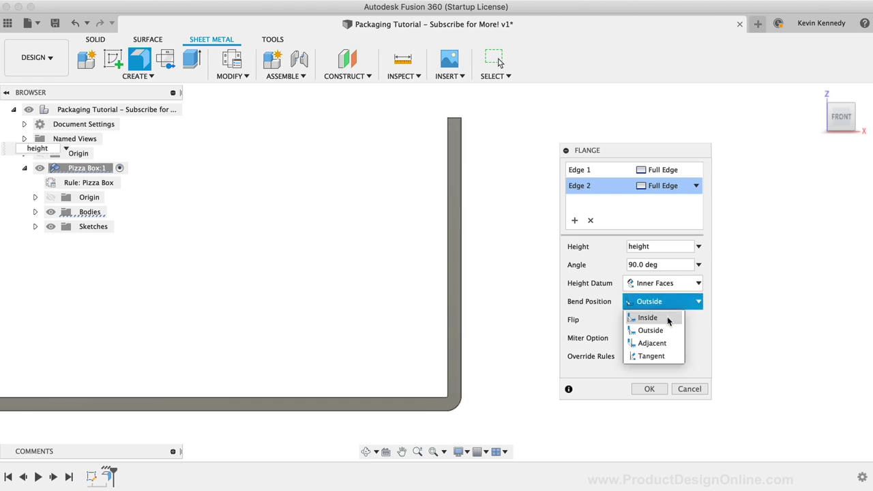
click(668, 319)
click(672, 304)
click(672, 330)
click(670, 303)
click(668, 320)
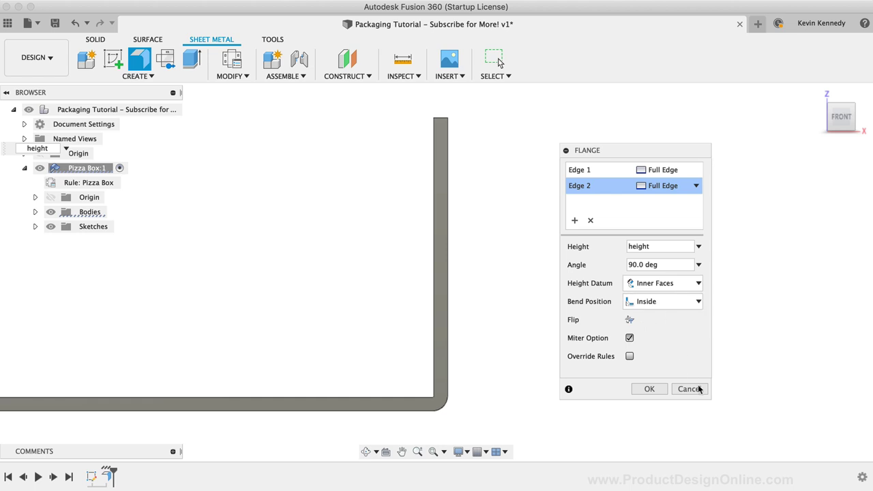
- Create the two side flanges with the Inside bend position and return to the home view
click(650, 390)
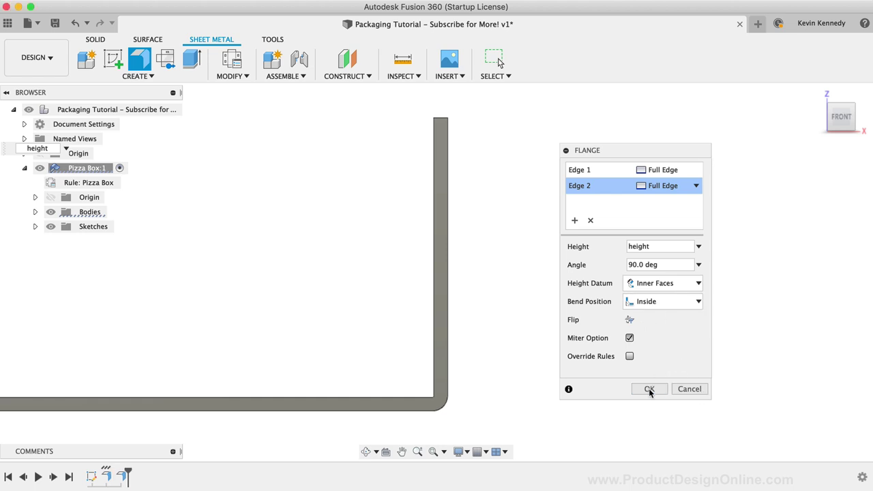
click(816, 93)
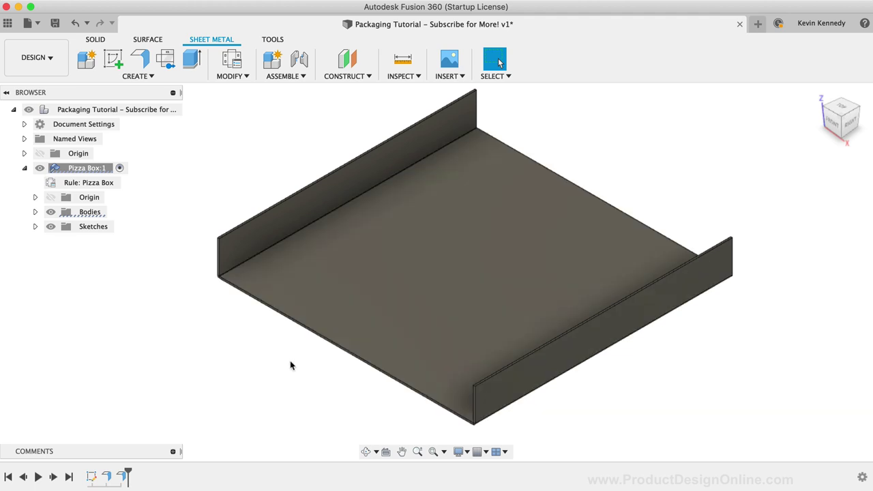
- Start a flange with chaining off on the front vertical edges of both side walls
key(f)
scroll(191, 251, up, 3)
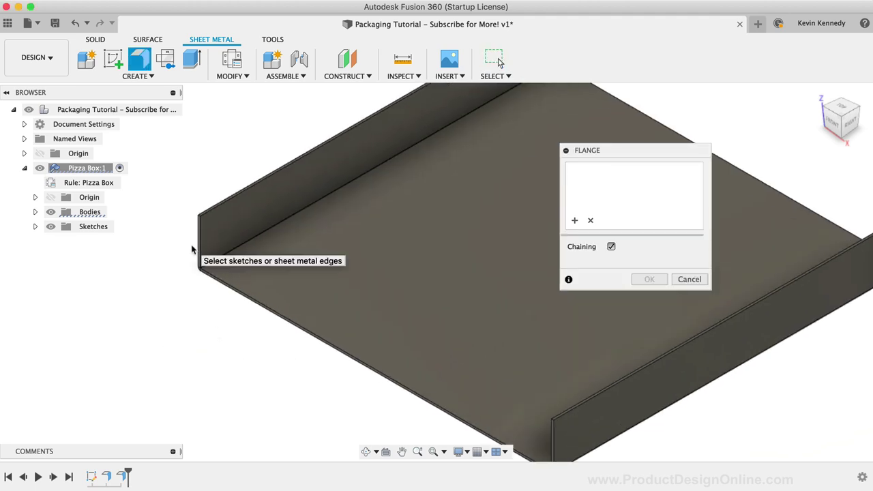
click(611, 246)
scroll(210, 284, down, 1)
scroll(211, 284, up, 2)
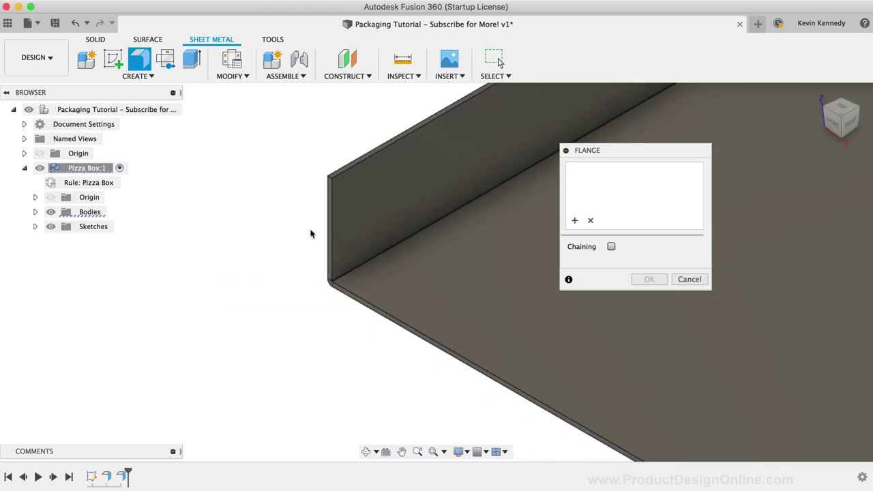
click(334, 229)
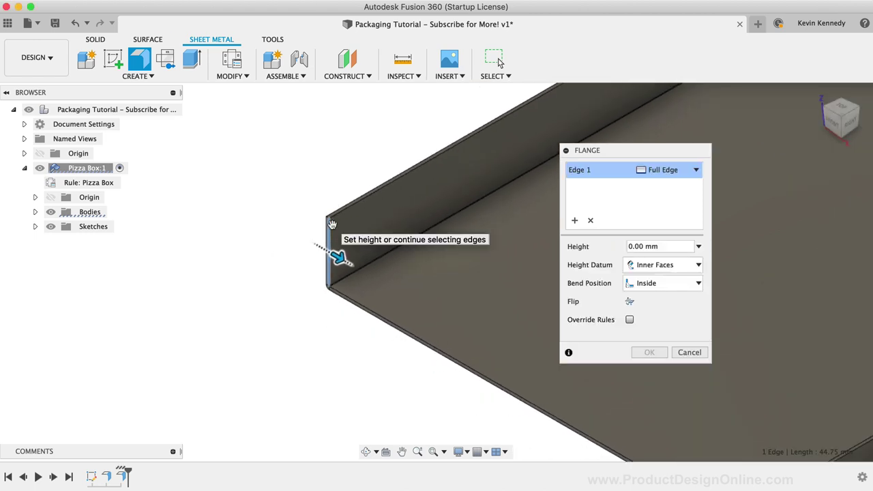
scroll(332, 225, right, 5)
scroll(333, 225, right, 3)
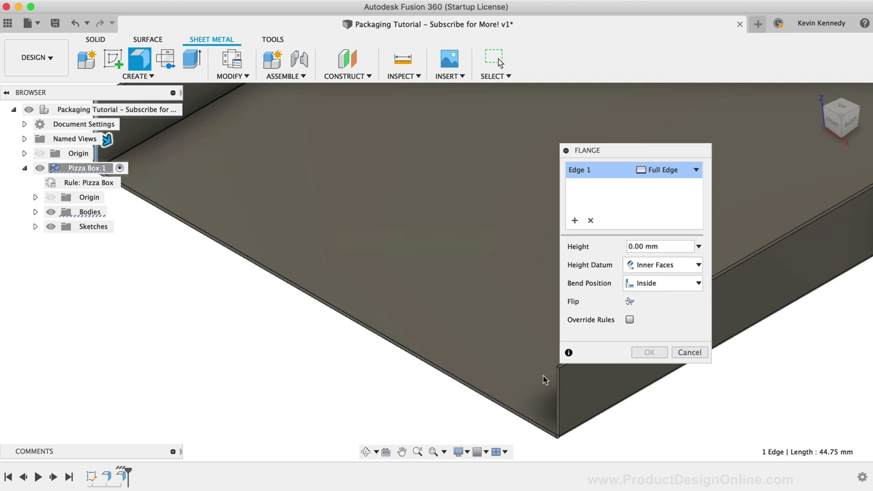
click(556, 379)
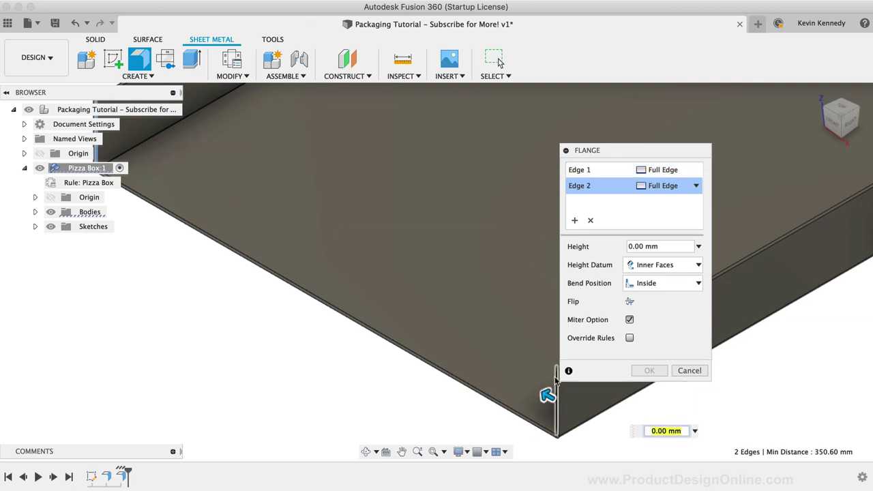
- Set the height of the two front tabs to height*2 and create the flange
text(height)
key(Return)
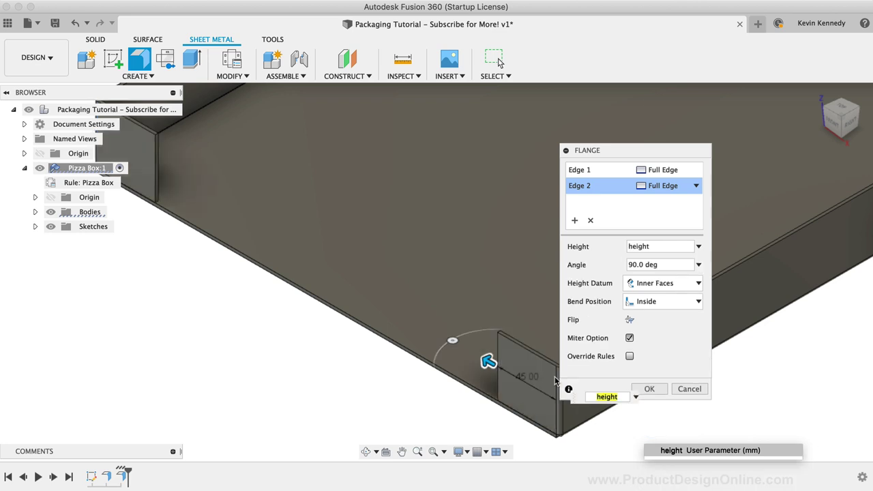
text(*)
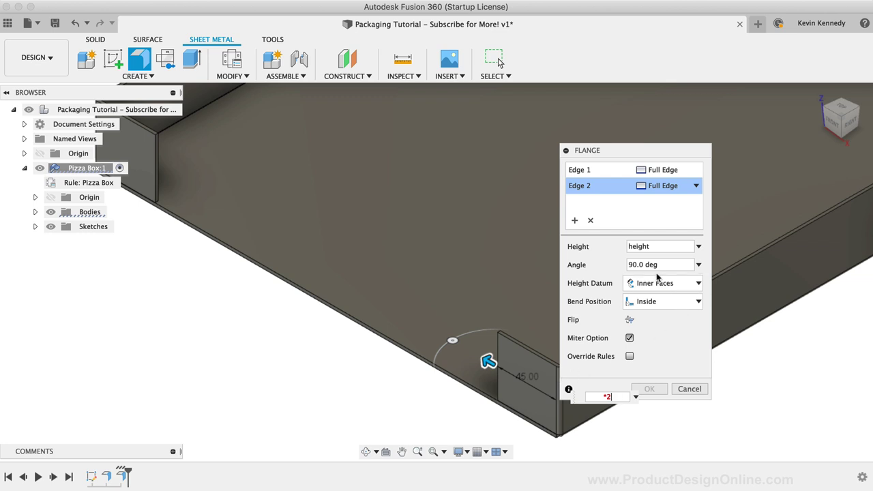
click(657, 242)
text(*2)
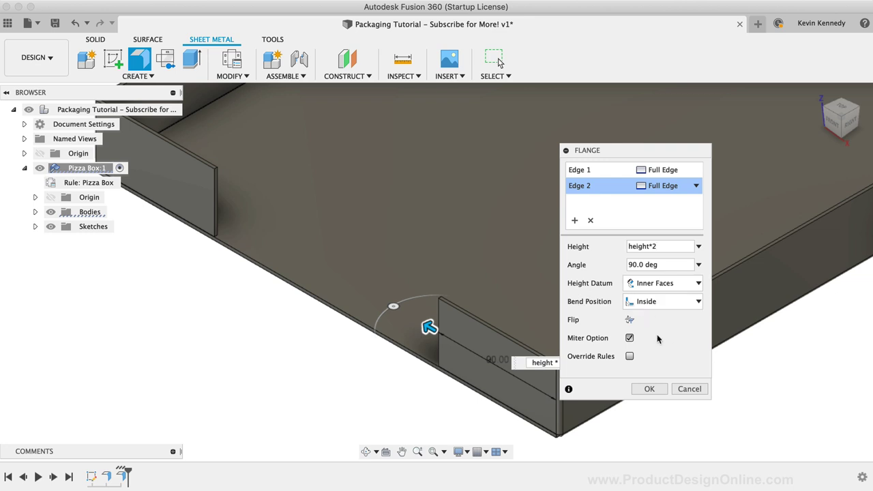
click(648, 389)
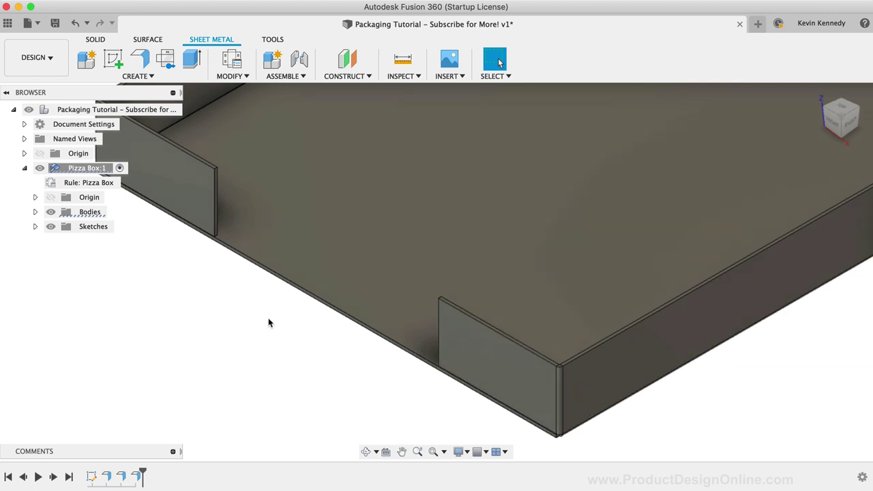
- Start a Two distances chamfer on the lower free corner edge of the left front tab
scroll(269, 321, up, 5)
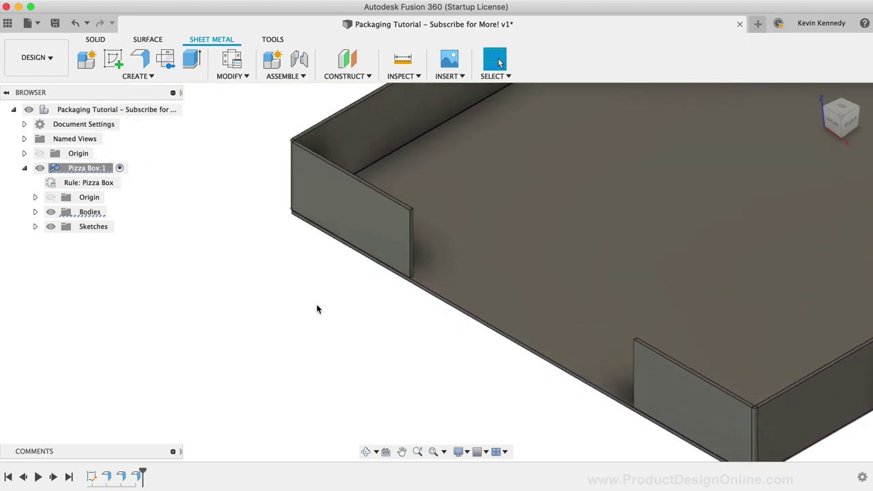
text(schamfer)
key(Return)
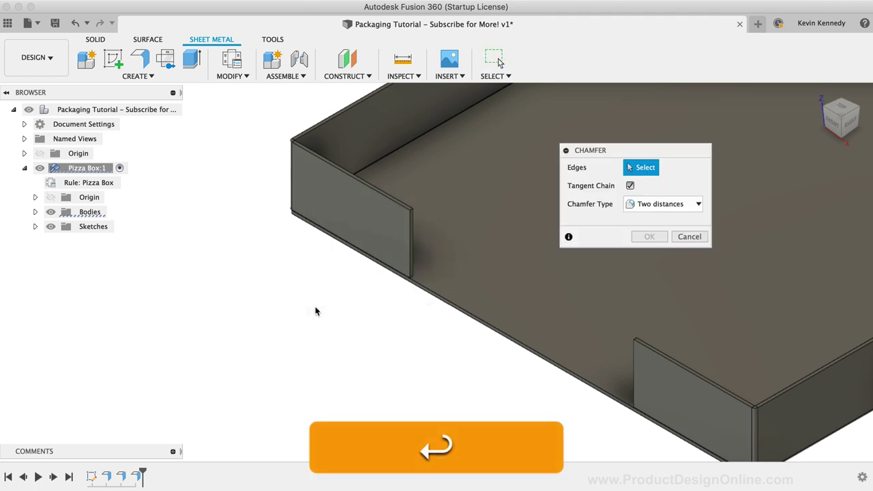
scroll(351, 289, up, 5)
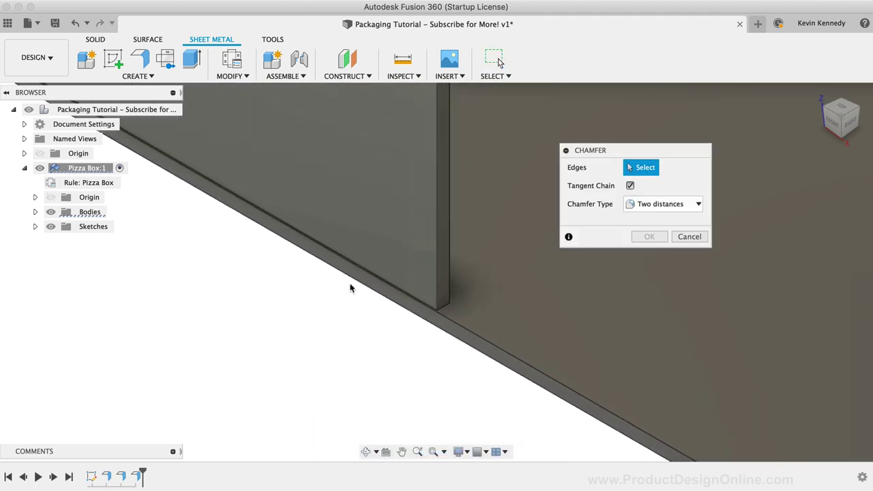
click(445, 307)
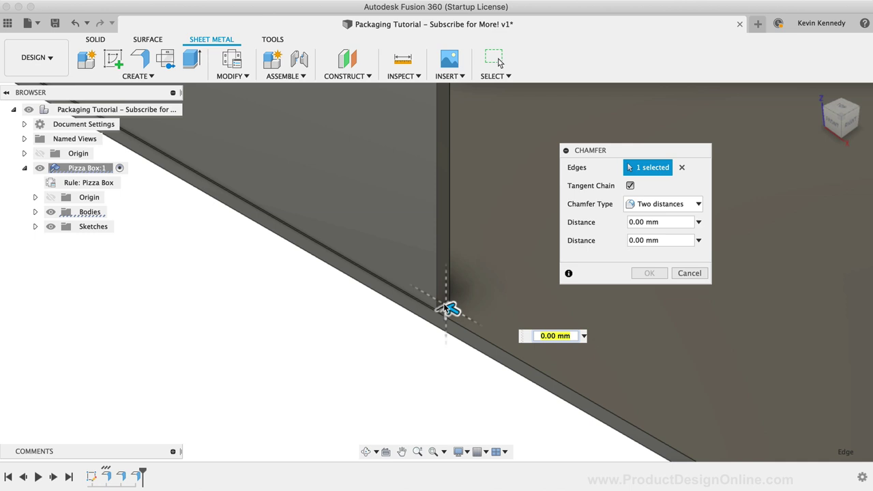
click(672, 204)
click(659, 232)
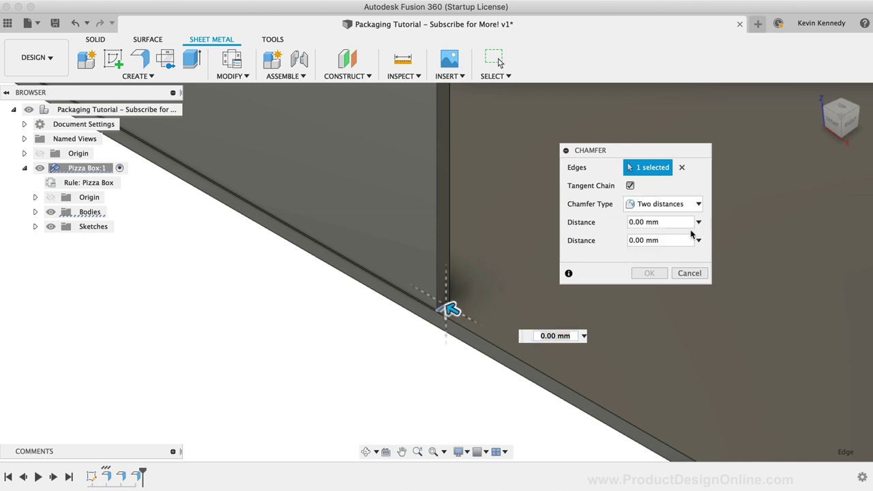
- Set the left tab's chamfer to height/2 vertically and height along the tab, and create it
drag(445, 310, 445, 240)
click(640, 240)
double_click(640, 240)
text(height)
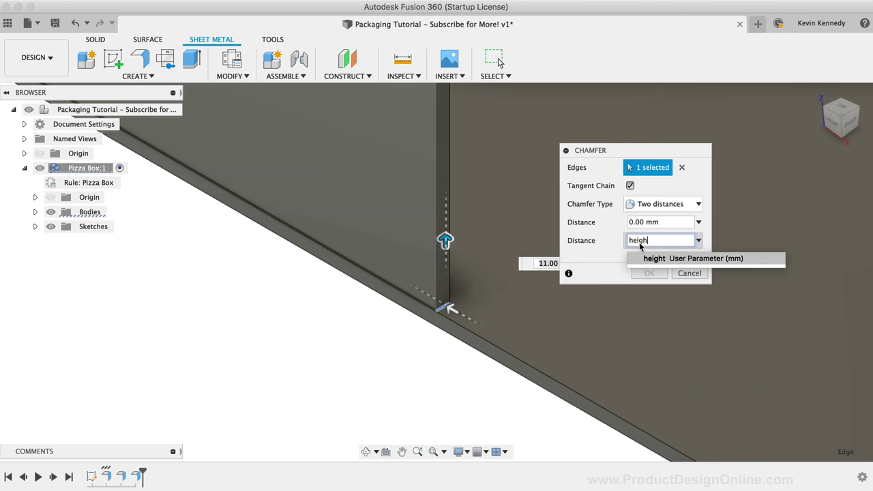
text(/2)
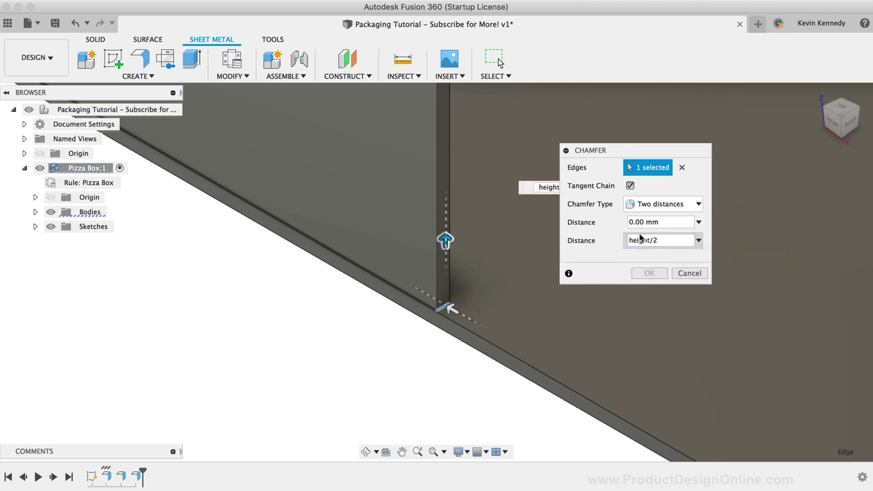
click(636, 222)
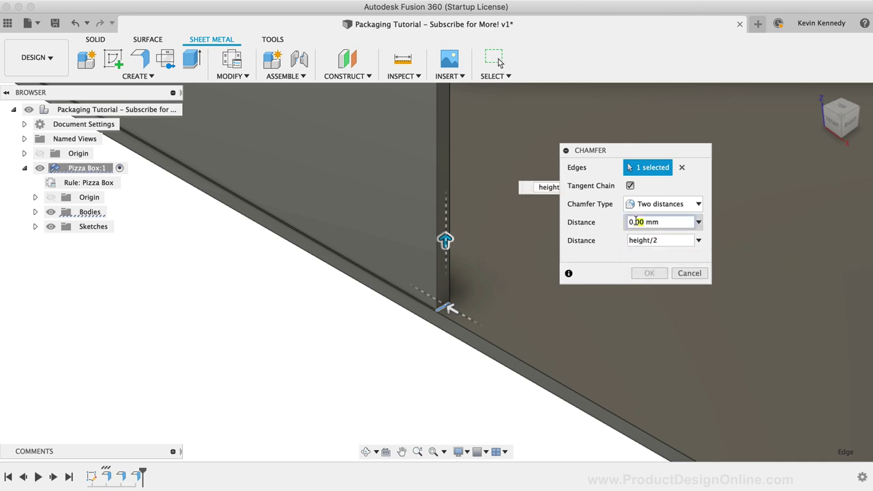
double_click(636, 222)
text(heig)
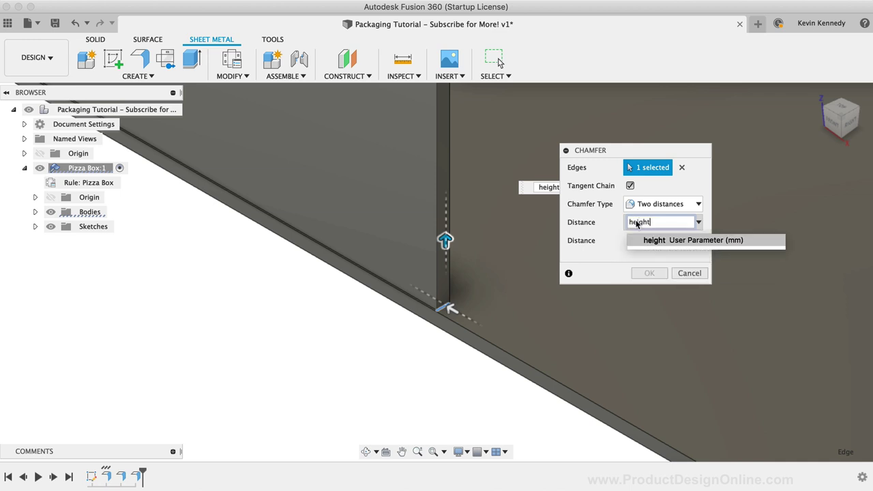
text(ht)
click(641, 241)
click(648, 274)
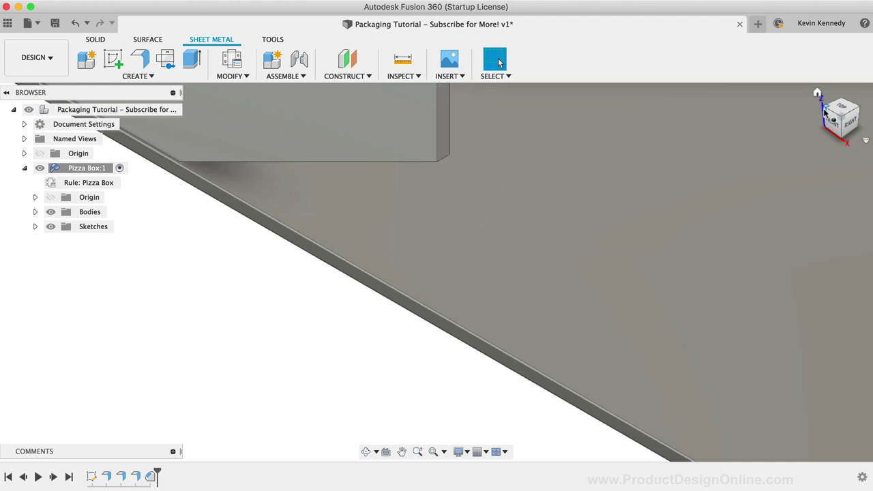
- Chamfer the lower free corner of the right front tab with two distances, height / 2 vertically and height along the tab
click(825, 112)
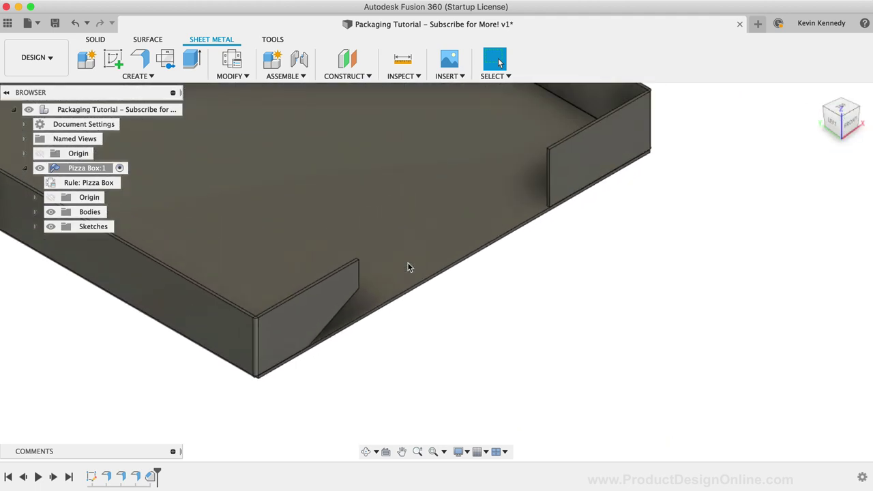
scroll(507, 216, up, 5)
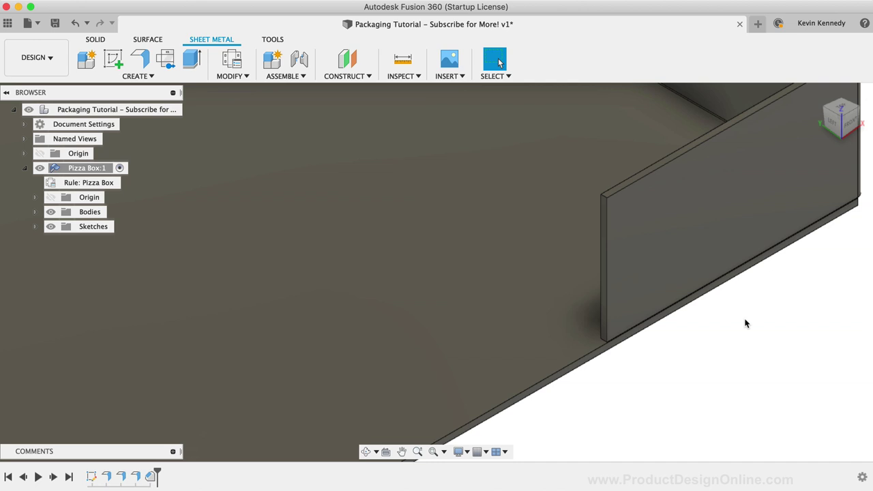
right_click(745, 321)
click(743, 290)
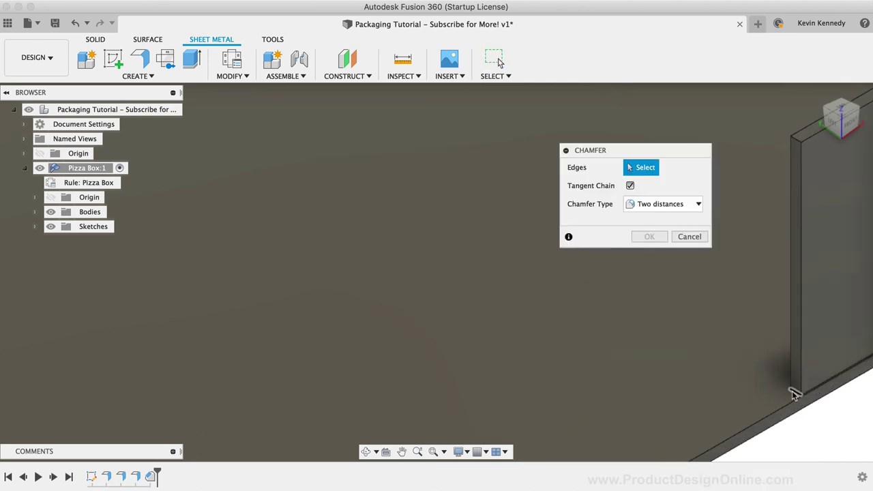
click(794, 396)
drag(793, 400, 796, 315)
click(633, 222)
text(height / 2)
click(639, 240)
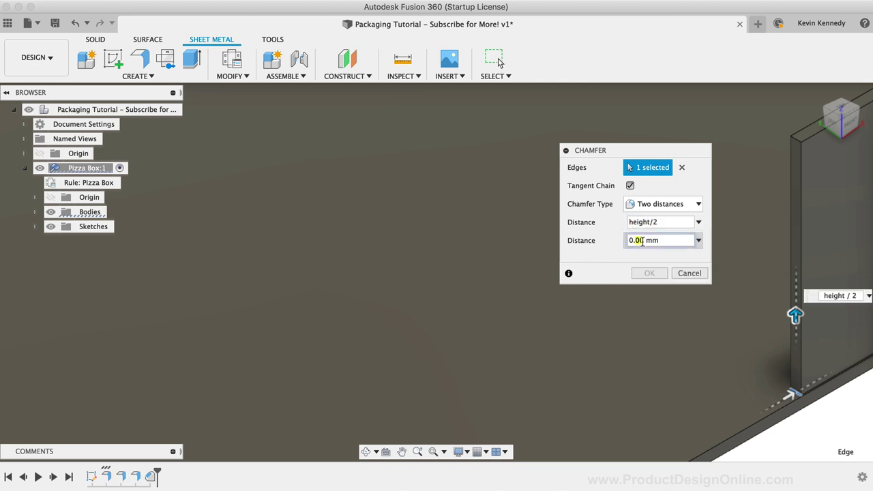
text(height)
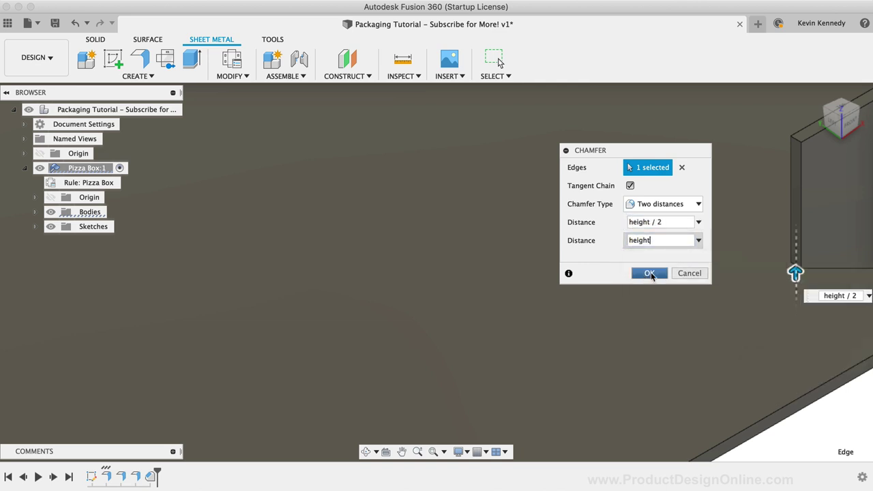
click(649, 273)
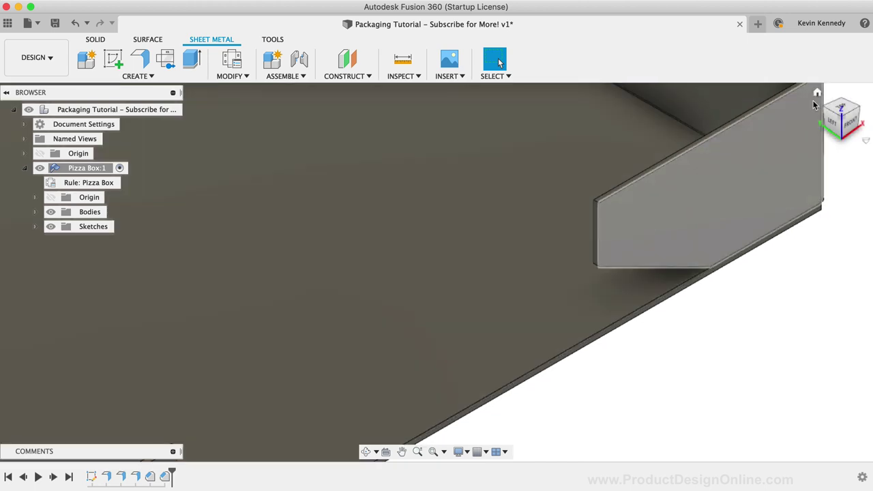
- Start a flange about 40 mm high on the base's front bottom edge, with chaining off and the bend position Outside
click(817, 93)
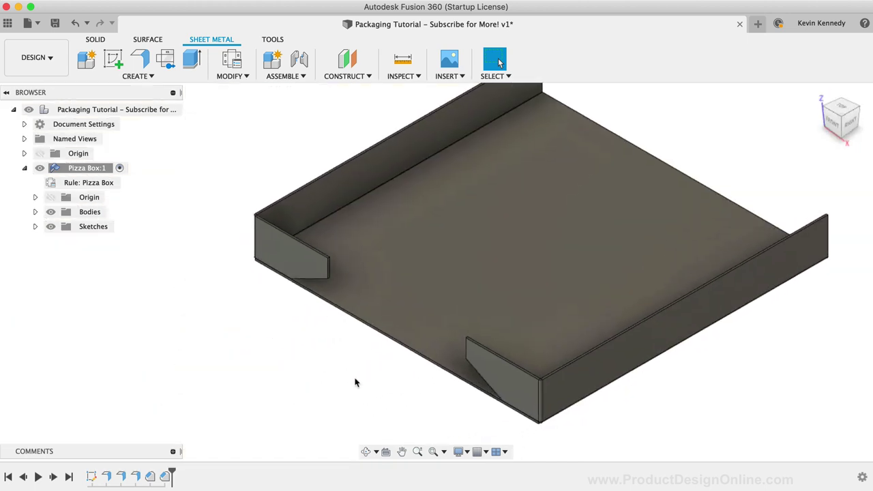
right_drag(275, 337, 322, 370)
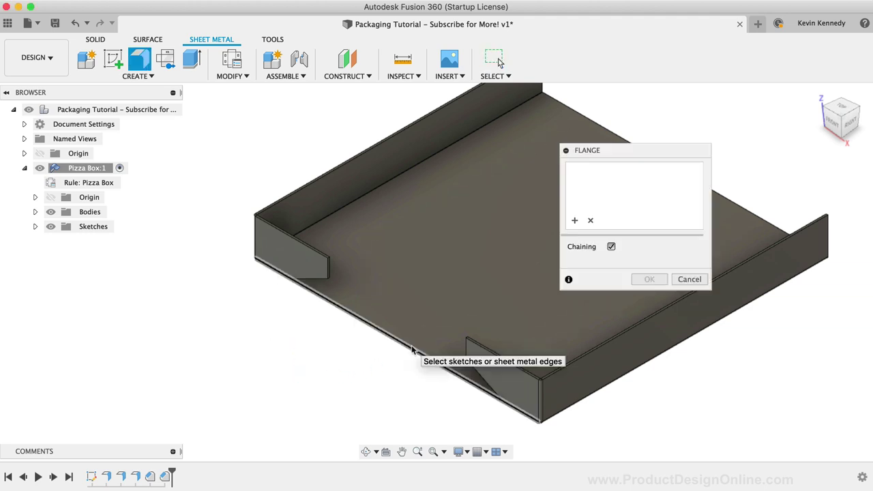
click(611, 247)
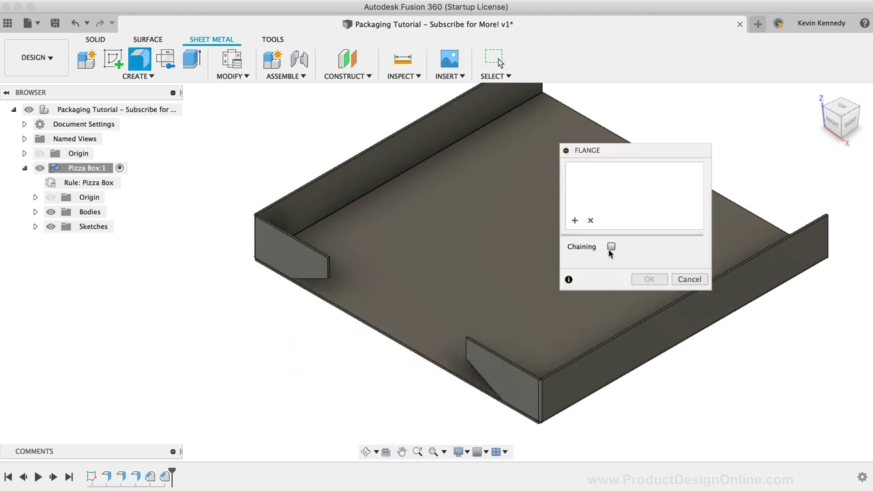
click(402, 344)
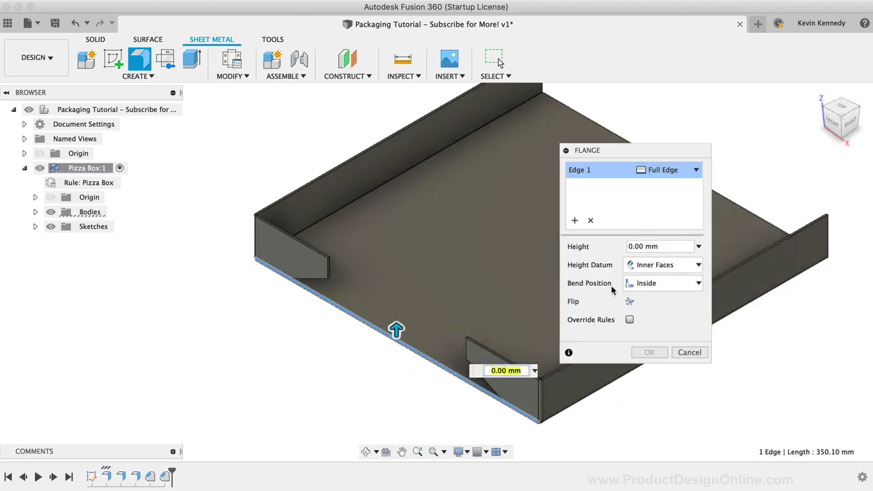
click(657, 284)
click(654, 310)
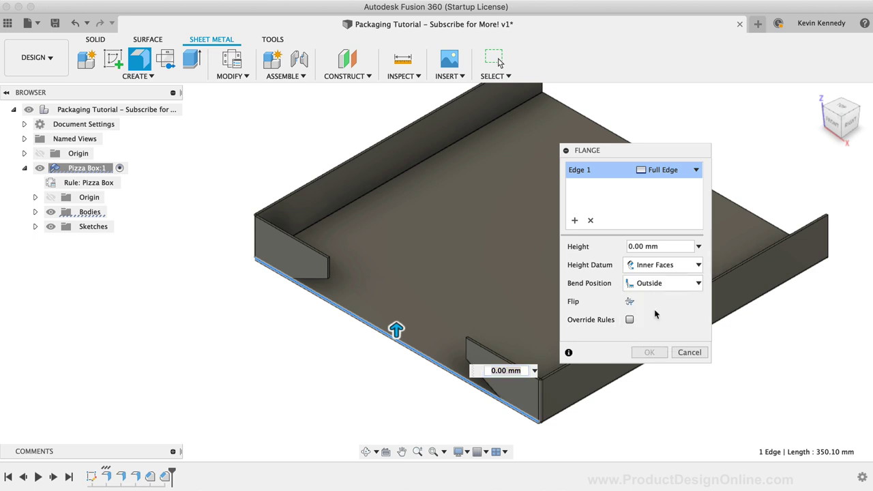
drag(397, 326, 397, 290)
- Change the front flange's bend position to Adjacent, set its height to the height parameter, and create it
scroll(322, 236, up, 5)
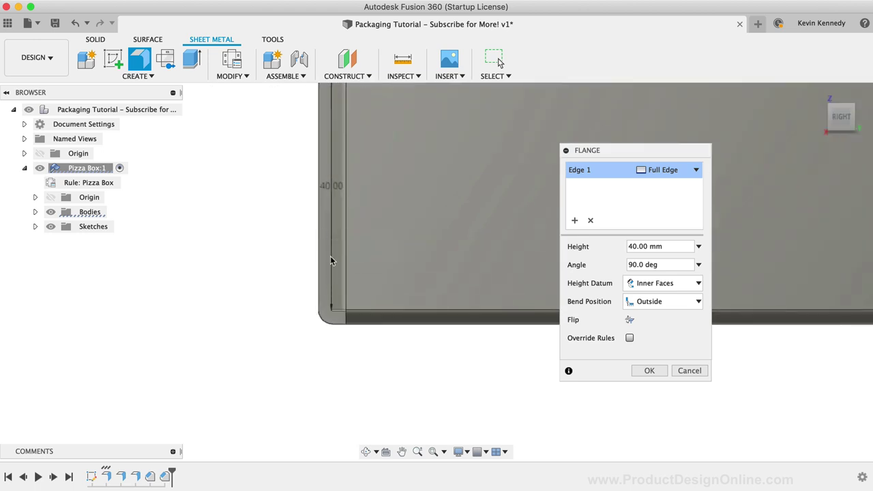
middle_drag(291, 277, 308, 293)
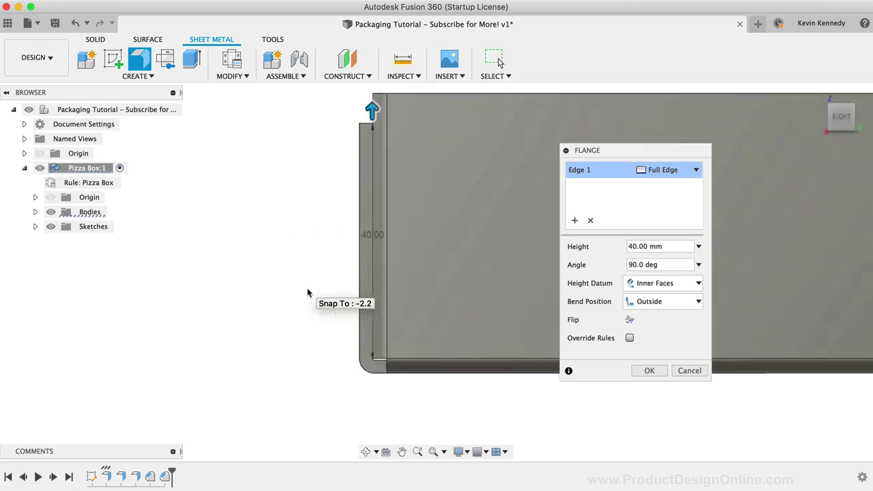
click(663, 302)
click(664, 343)
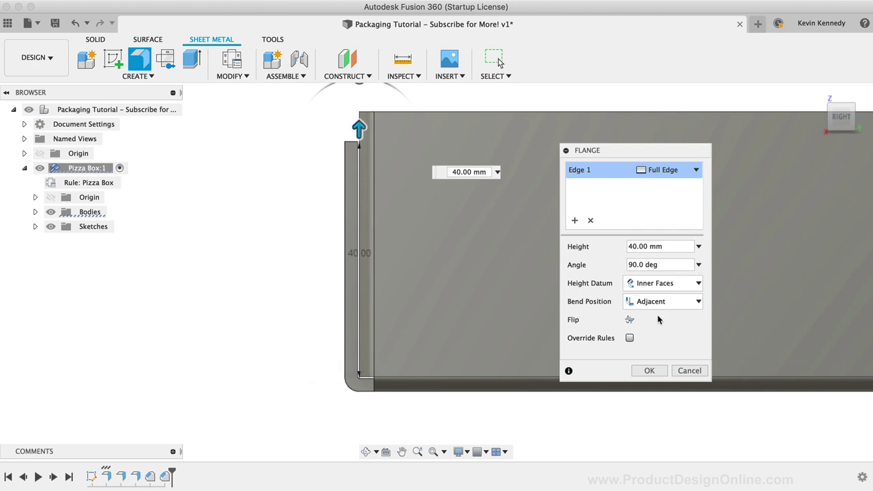
click(635, 247)
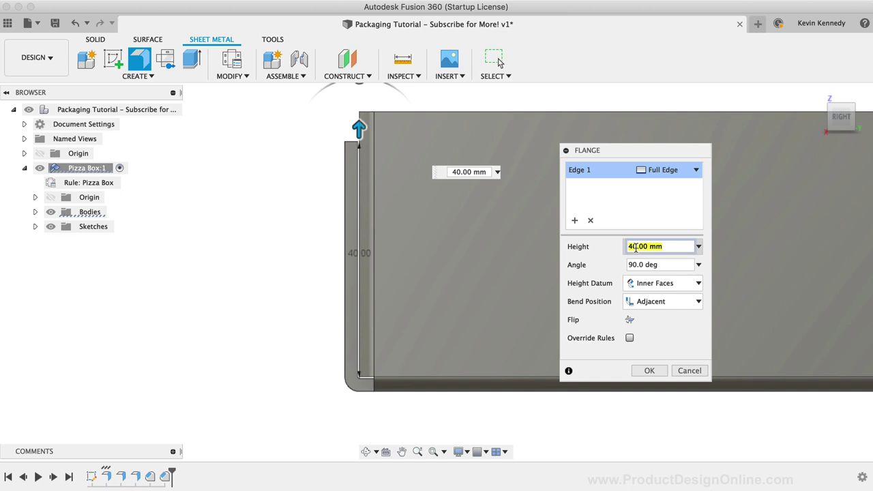
text(height)
key(Return)
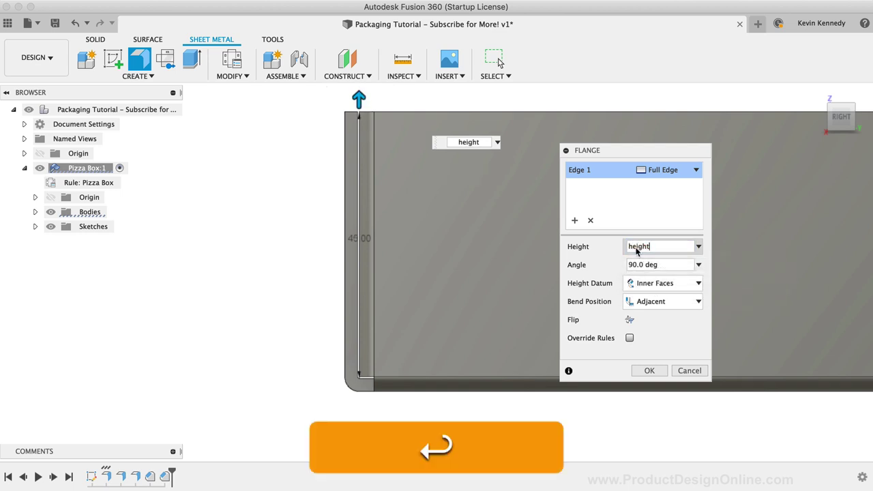
click(648, 370)
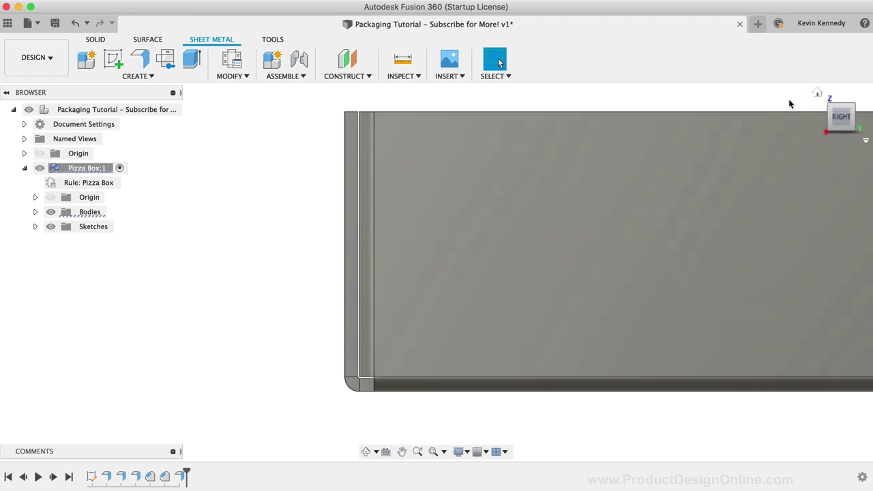
- Add a 3 mm inward flange at 90 degrees along the full inner top edge of the front wall
mouse_move(832, 107)
drag(831, 107, 369, 217)
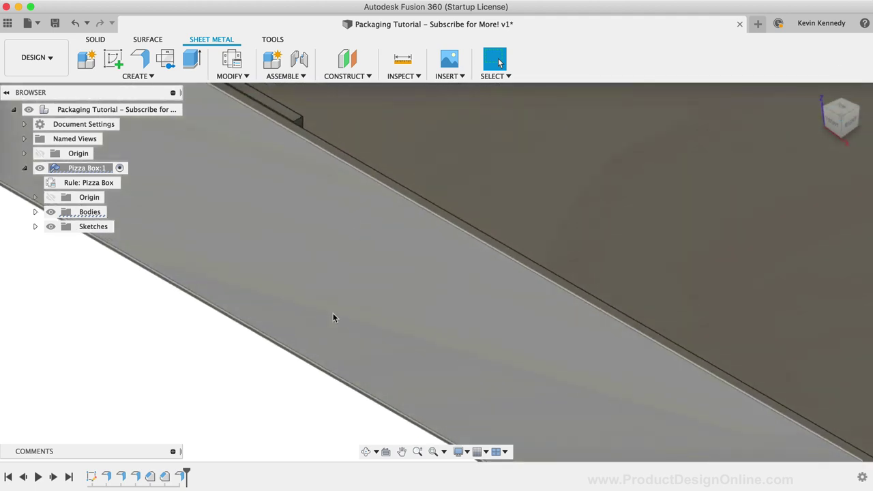
scroll(333, 314, down, 3)
shift+middle_drag(311, 356, 322, 363)
key(Return)
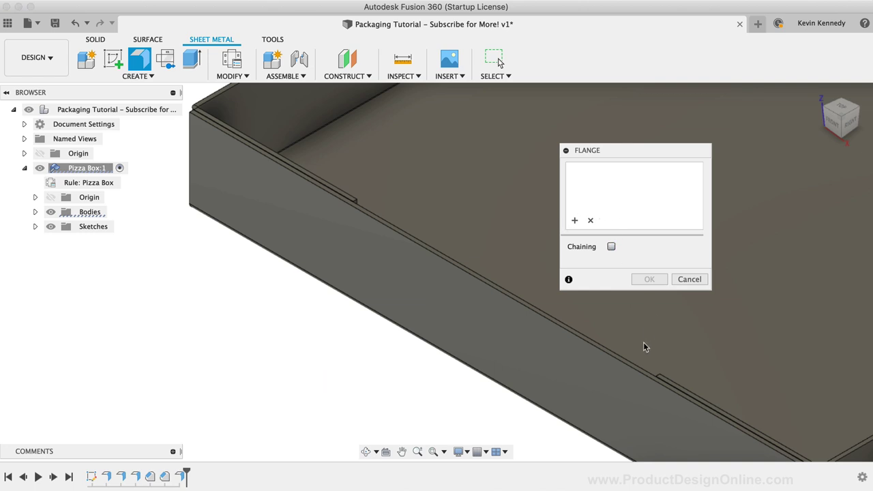
click(639, 365)
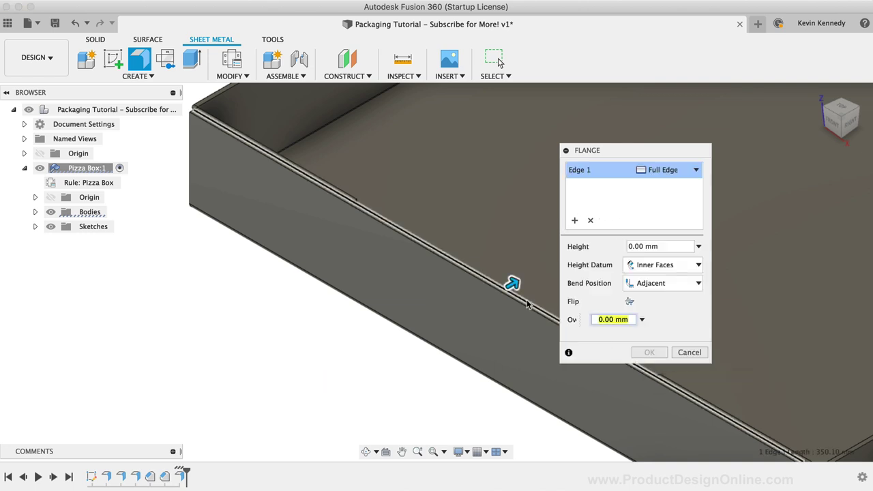
text(3)
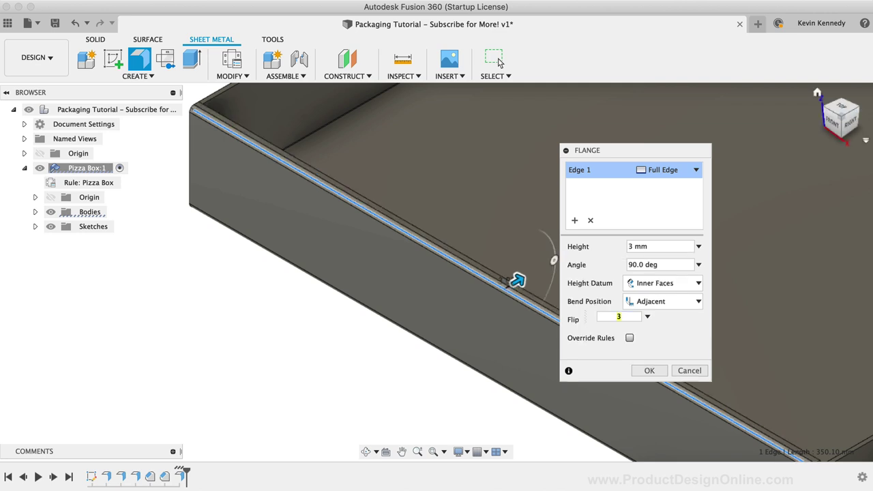
click(849, 123)
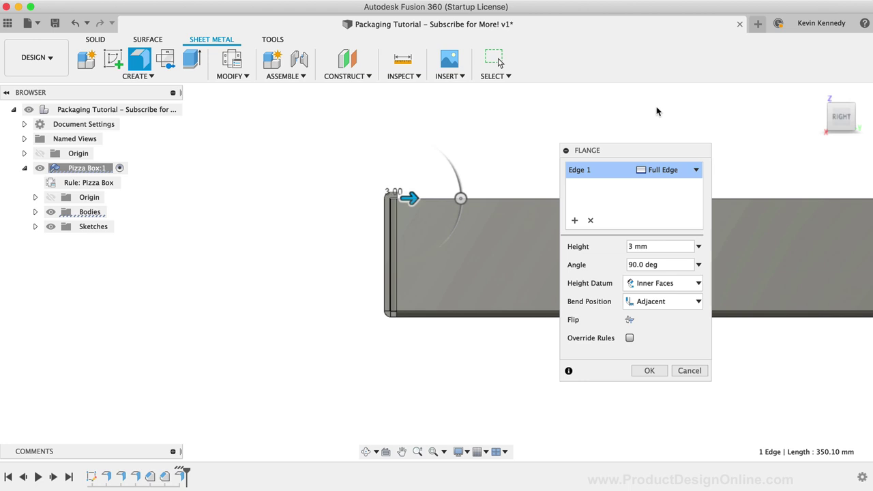
drag(838, 116, 827, 128)
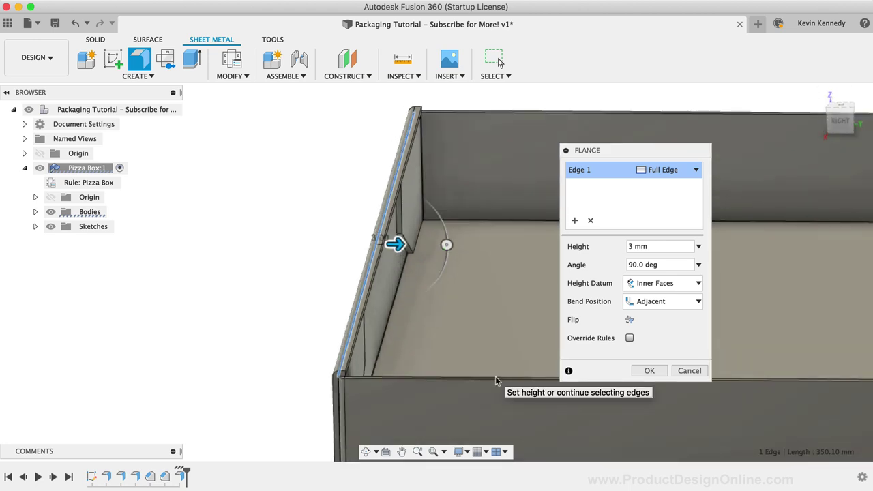
click(648, 370)
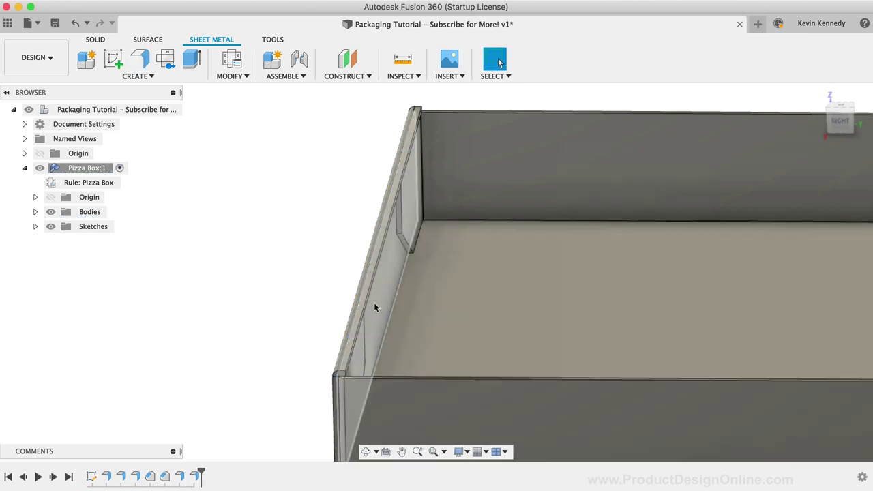
- Add a 44 mm flange folding down inside the box from the inner edge of the narrow top flange
right_drag(238, 271, 353, 339)
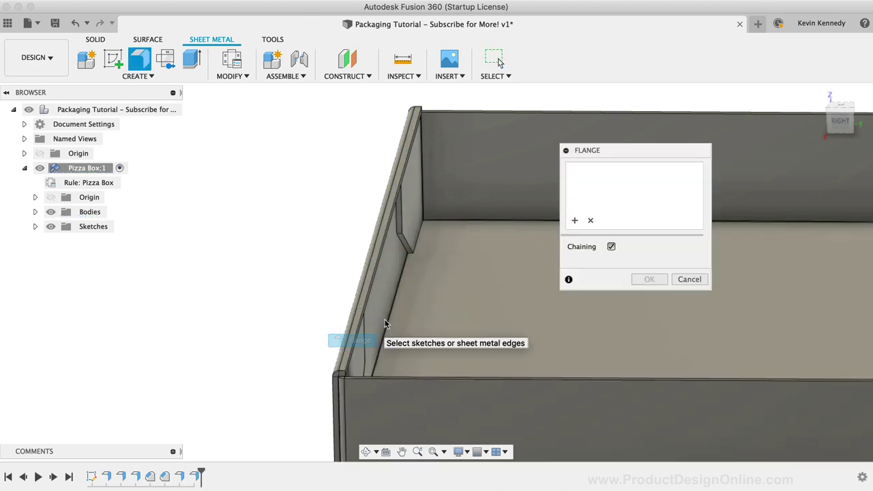
scroll(384, 319, up, 5)
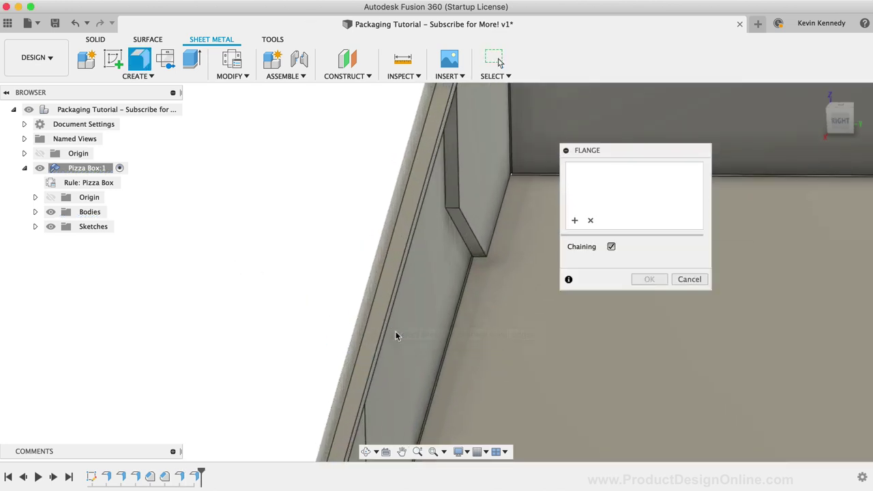
click(384, 337)
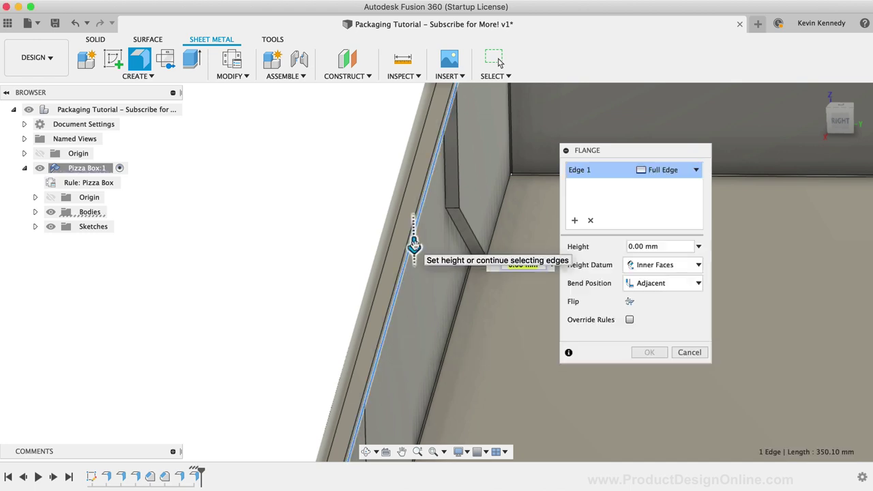
drag(414, 270, 416, 364)
text(44)
click(649, 371)
scroll(311, 263, down, 3)
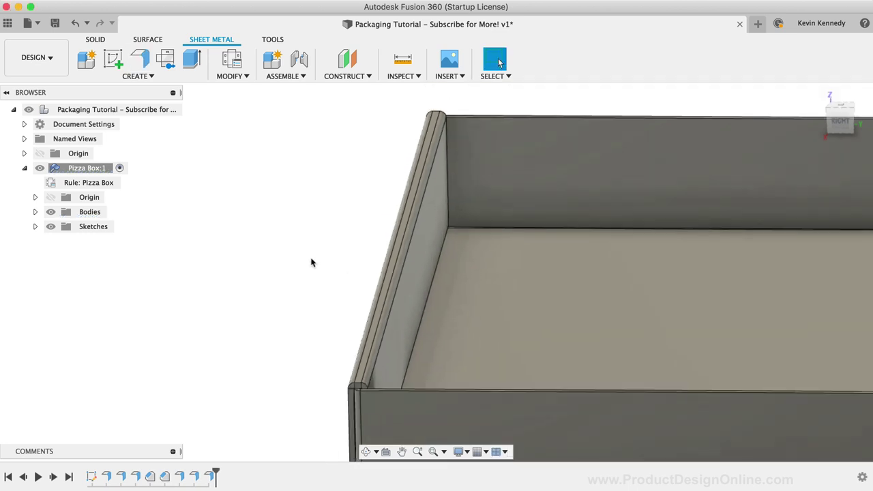
- Create a flat pattern with the box floor as the stationary face, and return to the folded model
scroll(311, 263, down, 3)
click(821, 95)
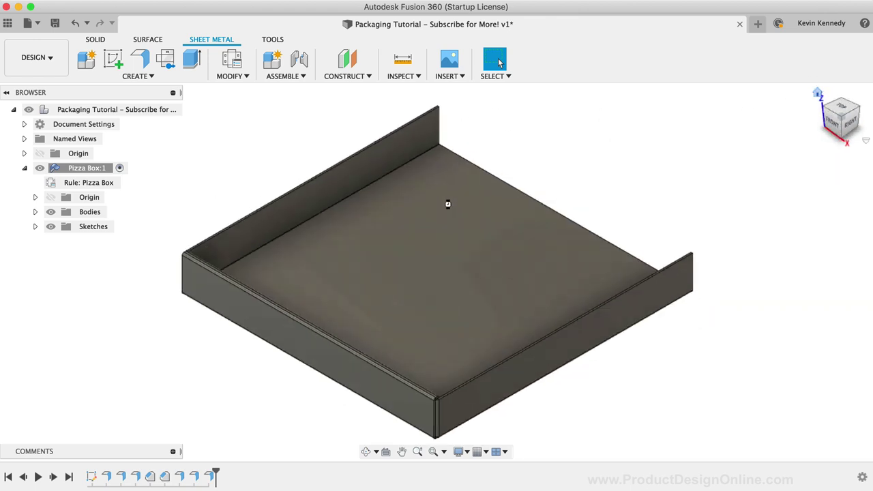
click(166, 62)
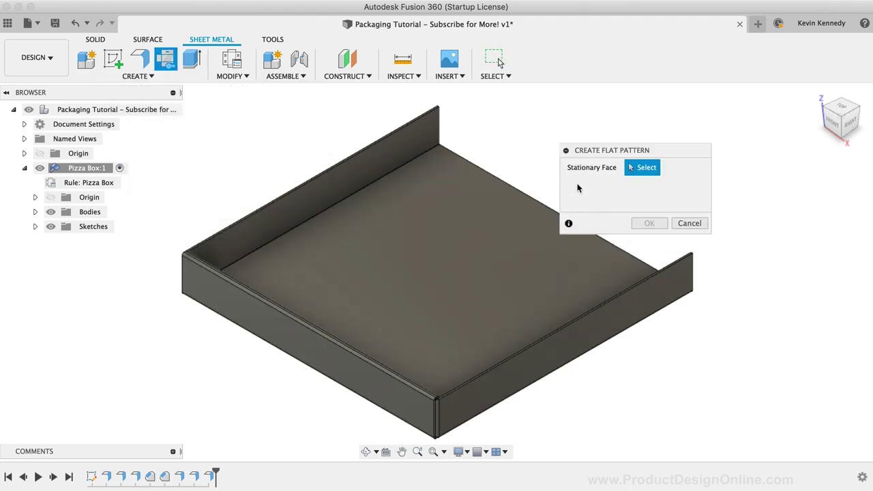
click(431, 261)
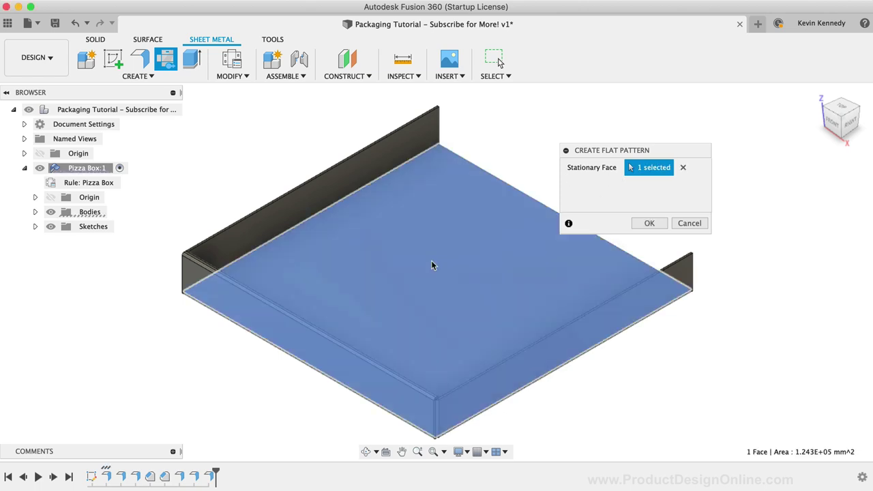
click(649, 224)
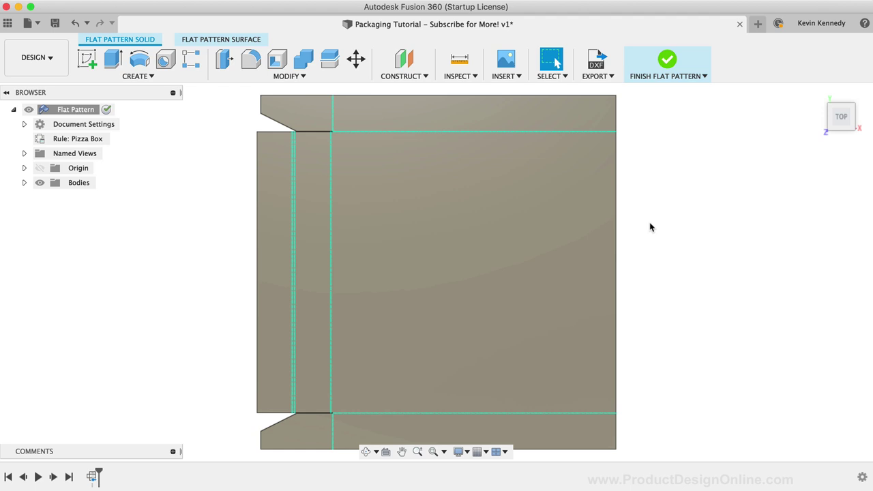
click(668, 59)
click(668, 60)
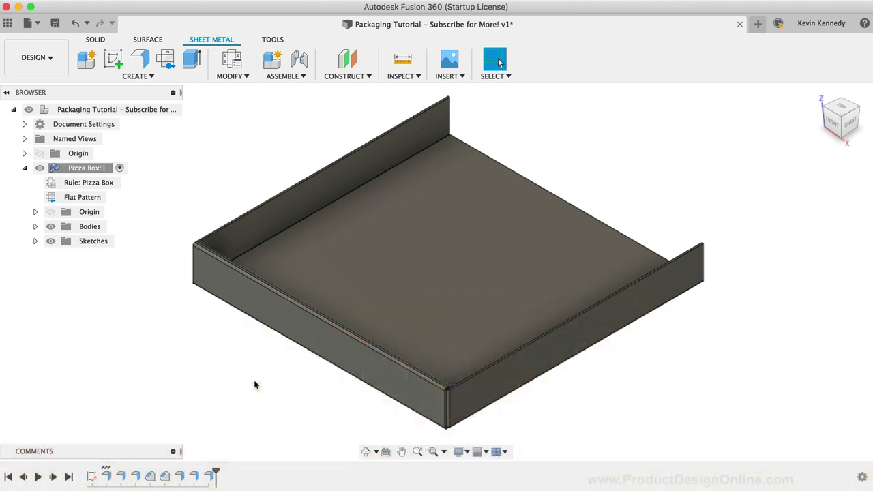
- Sketch a 50 mm by 3 mm rectangle on the box floor near the front wall
key(s)
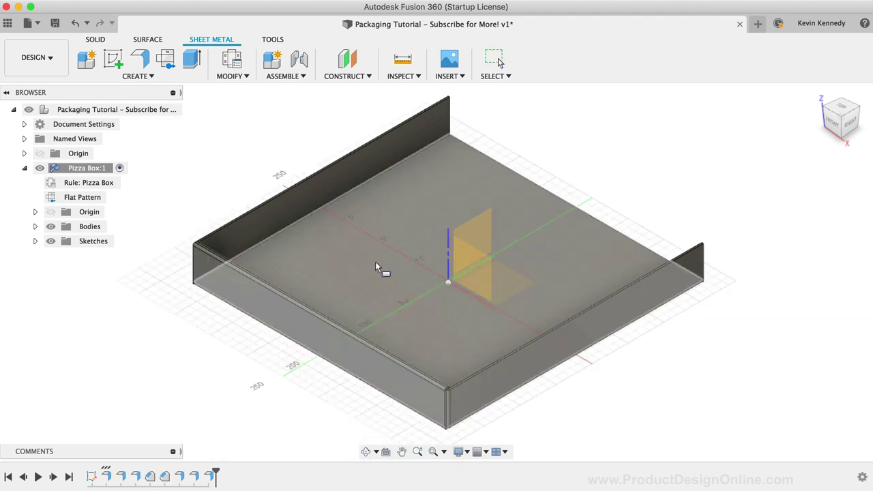
click(412, 331)
key(r)
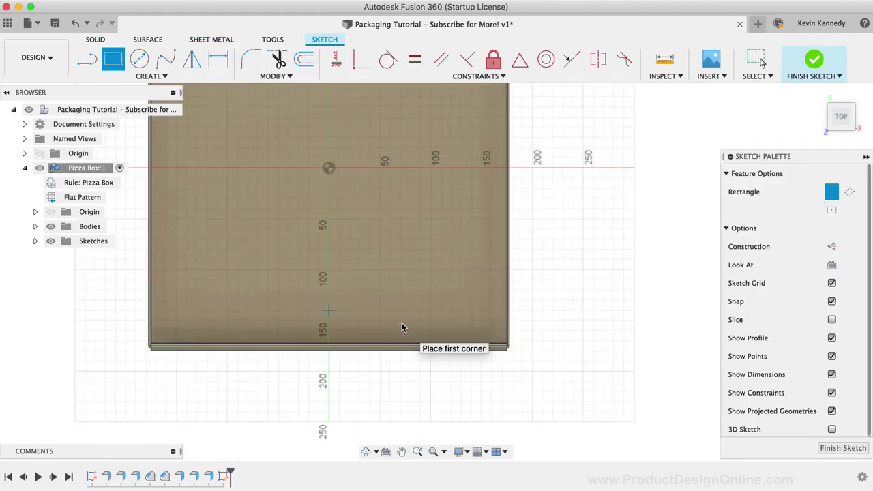
click(352, 311)
key(Tab)
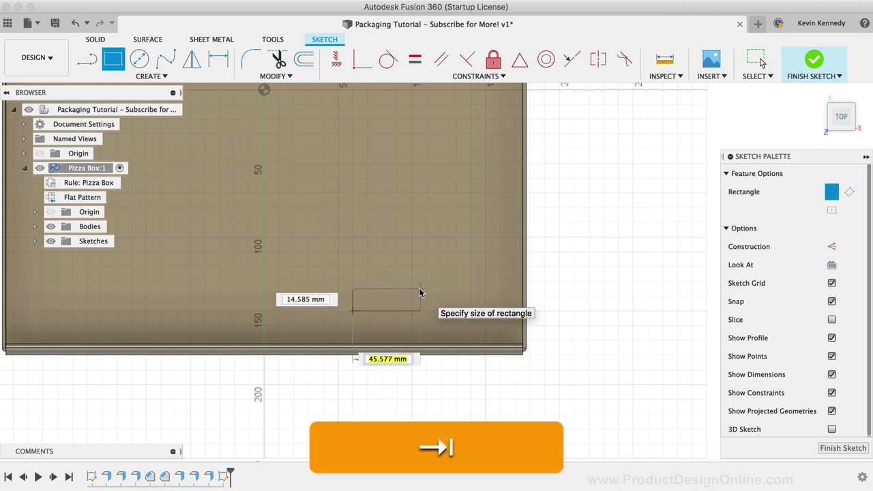
text(50)
key(Tab)
text(3)
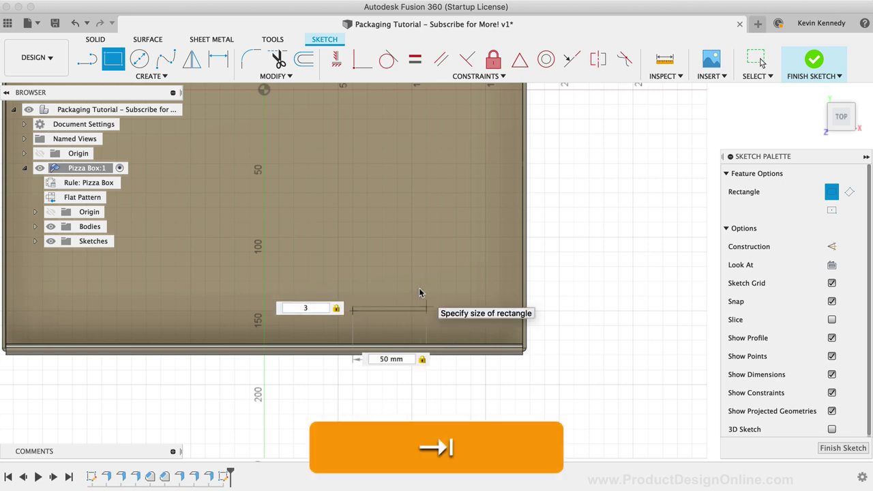
key(Return)
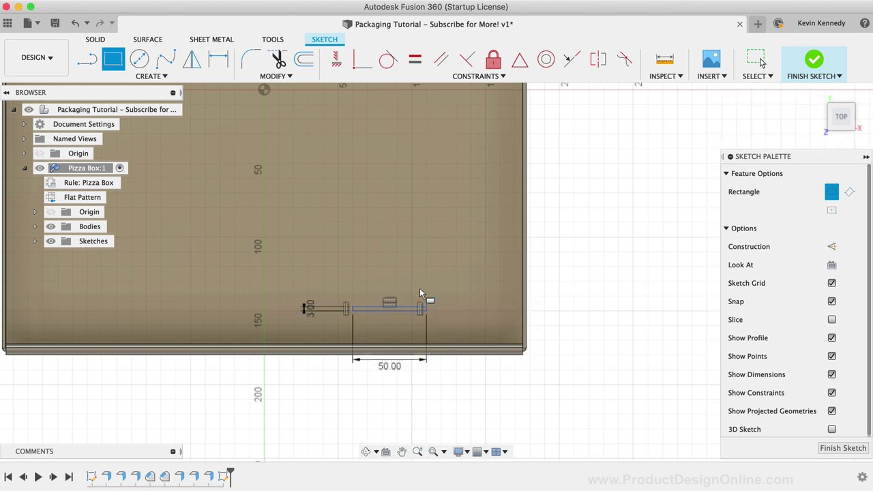
- Leave the rectangle command and move the slot rectangle slightly closer to the front wall and the box's centre line
scroll(420, 287, up, 5)
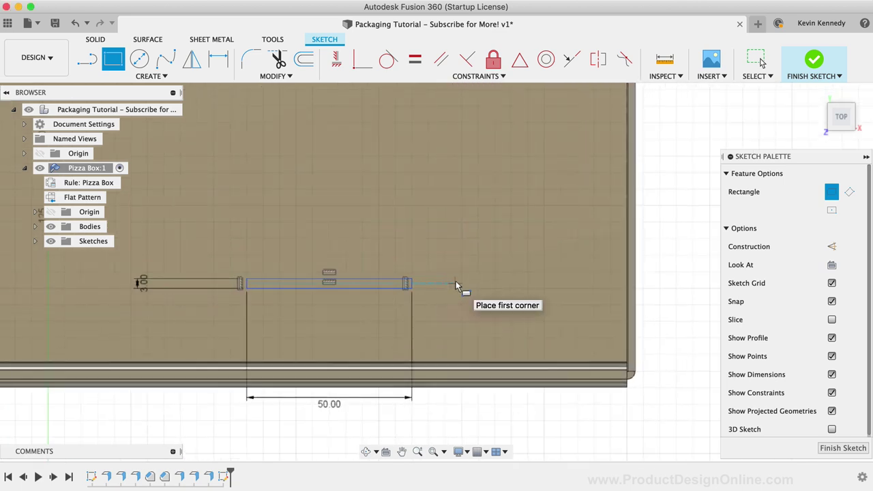
scroll(456, 281, left, 5)
key(Escape)
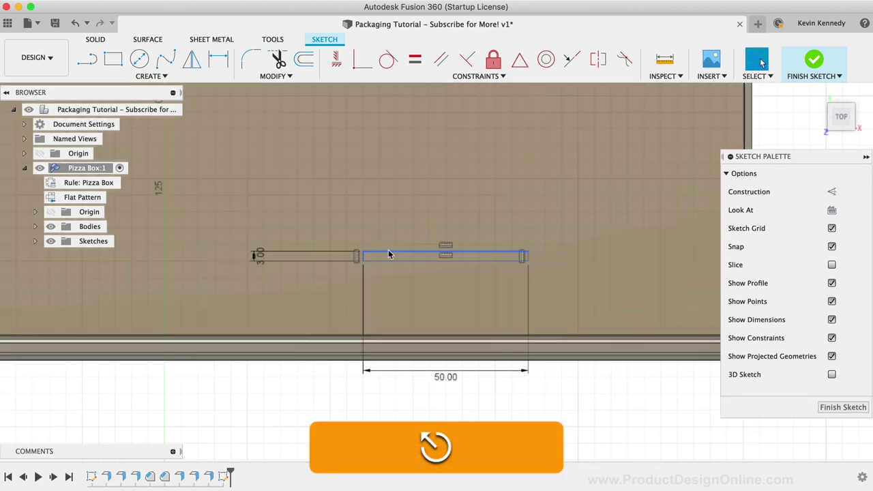
click(389, 255)
scroll(390, 253, right, 3)
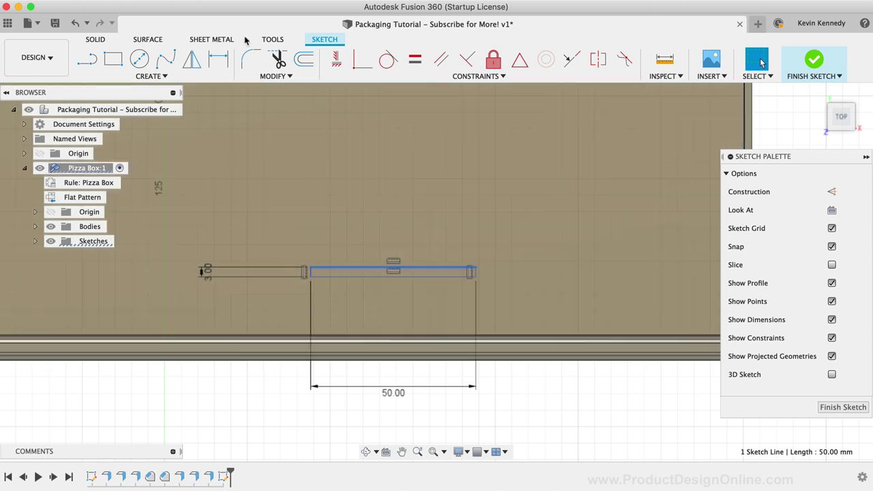
- Dimension the slot rectangle's nearer end 60 mm from the side edge of the box floor
key(d)
scroll(476, 275, up, 3)
scroll(476, 276, right, 4)
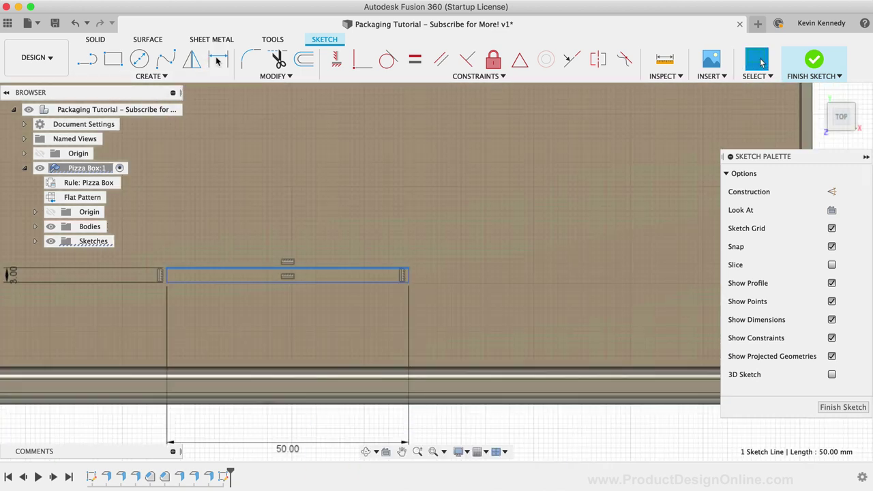
click(218, 60)
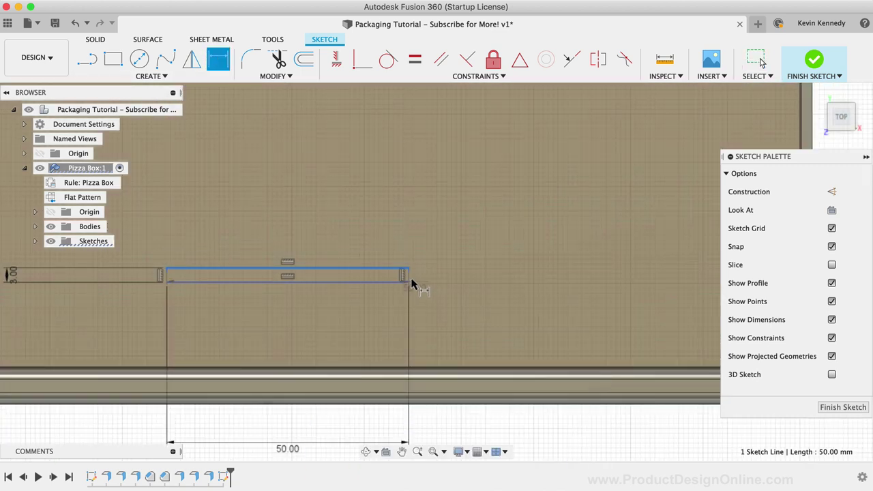
click(409, 283)
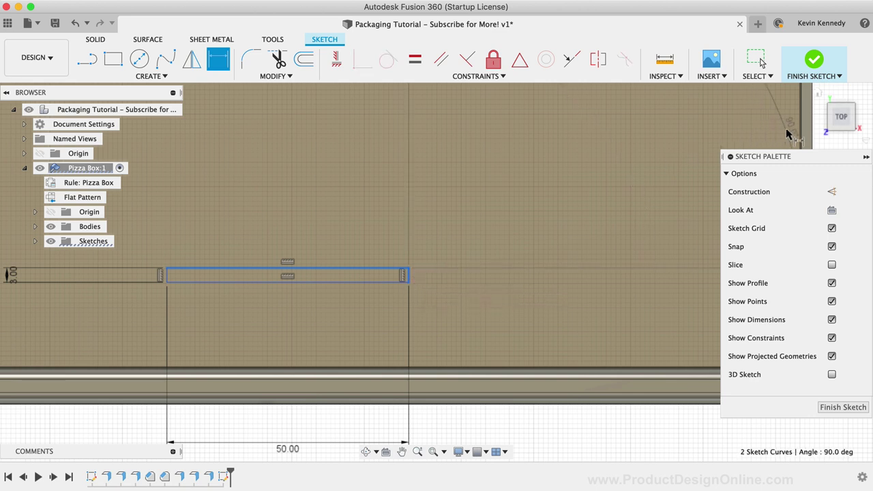
click(556, 218)
text(60)
key(Return)
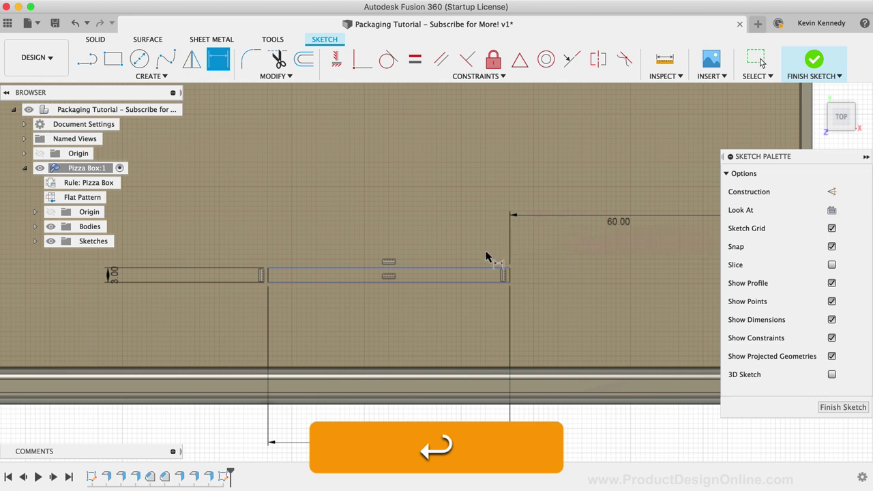
- Dimension the slot rectangle's inner long edge 0.3 mm from the floor's front bend edge and leave the dimension command
click(468, 269)
click(440, 371)
click(453, 348)
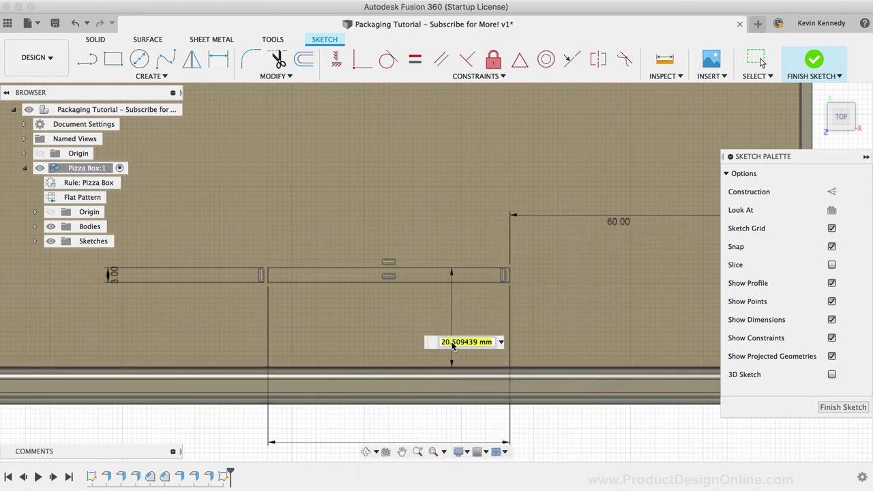
text(0.4)
key(Return)
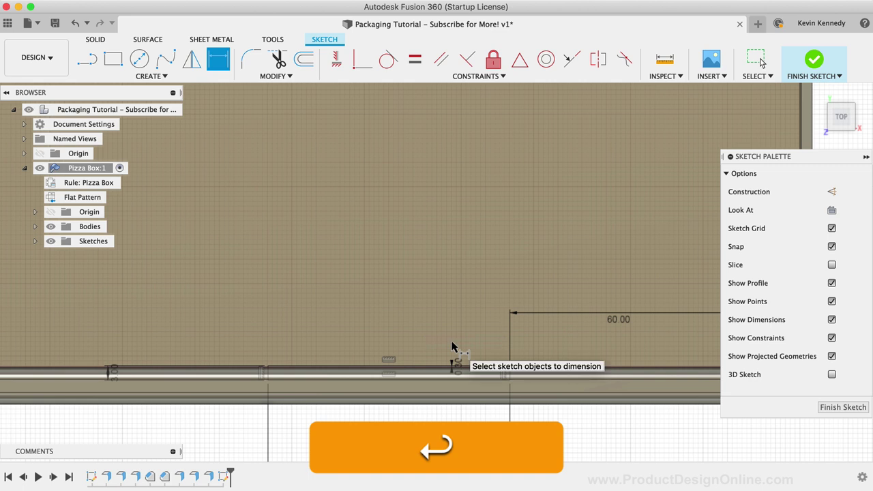
scroll(451, 346, down, 3)
key(Escape)
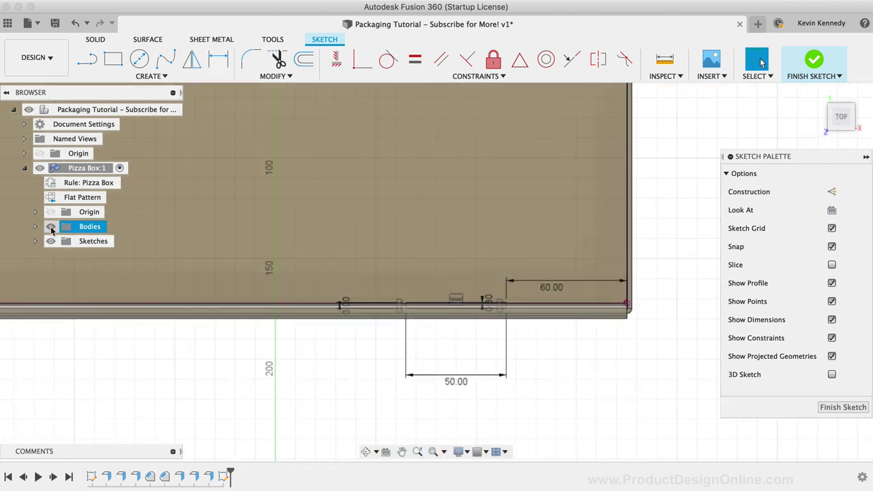
- Hide the bodies and convert the projected front edge line crossing the slot rectangle to construction geometry
click(51, 227)
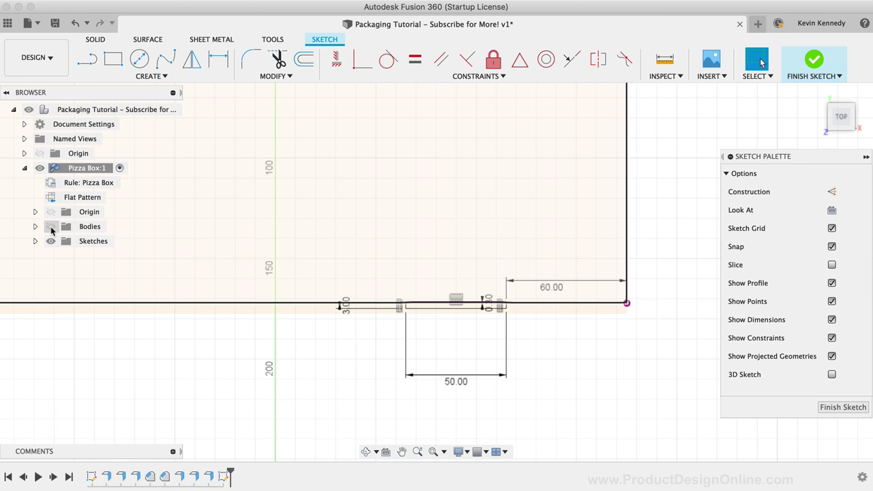
scroll(460, 318, up, 5)
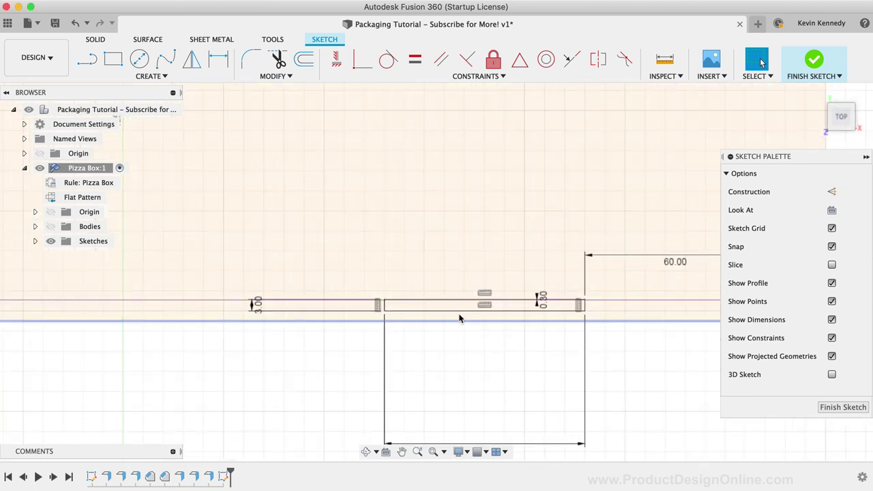
click(450, 307)
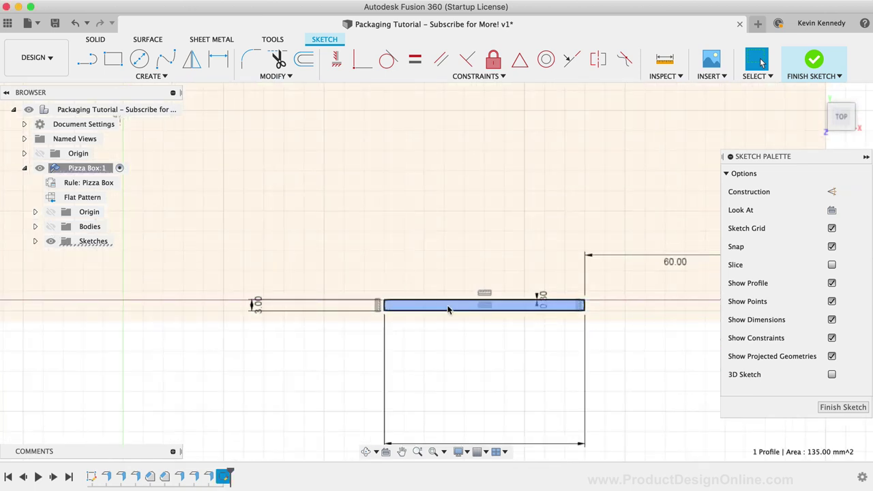
scroll(452, 307, up, 3)
scroll(459, 375, up, 3)
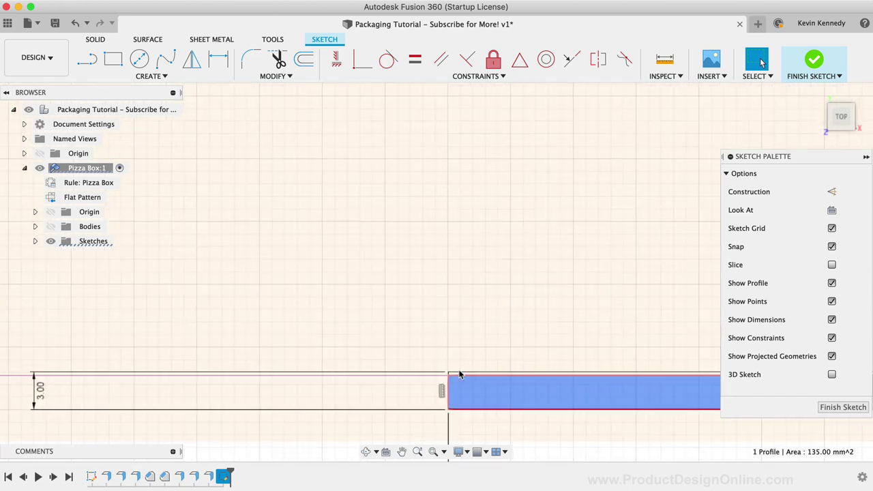
scroll(587, 296, down, 5)
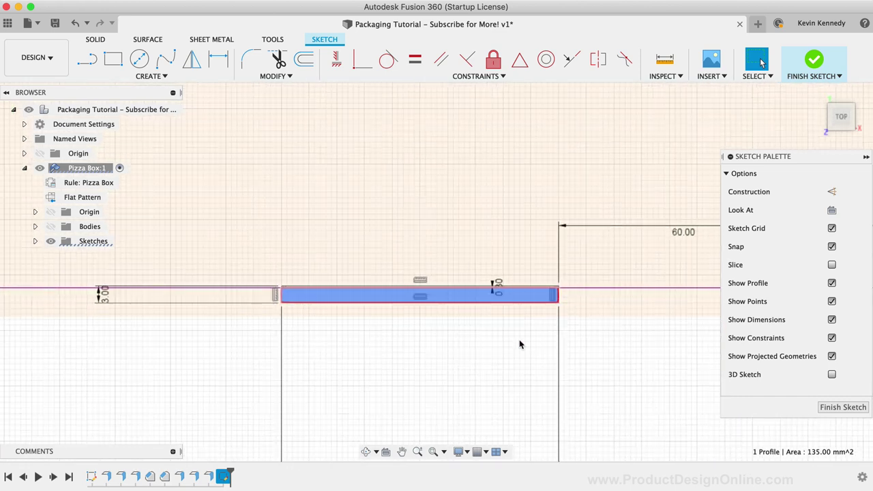
click(599, 291)
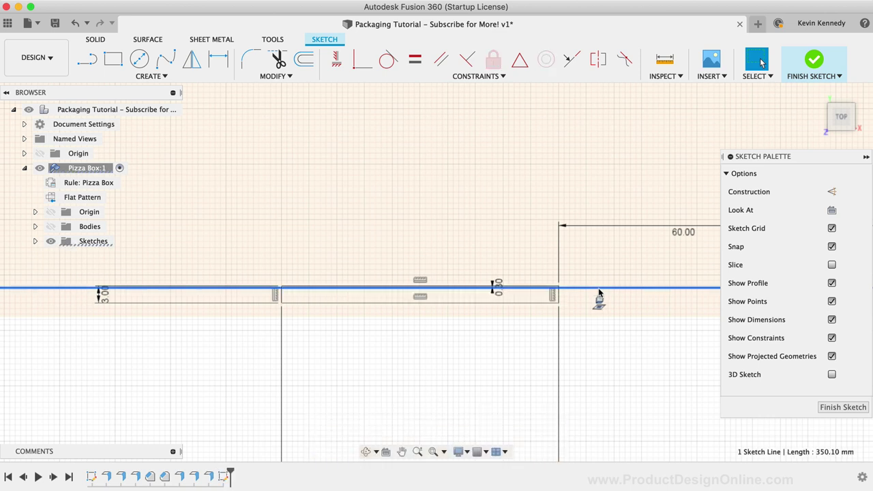
key(x)
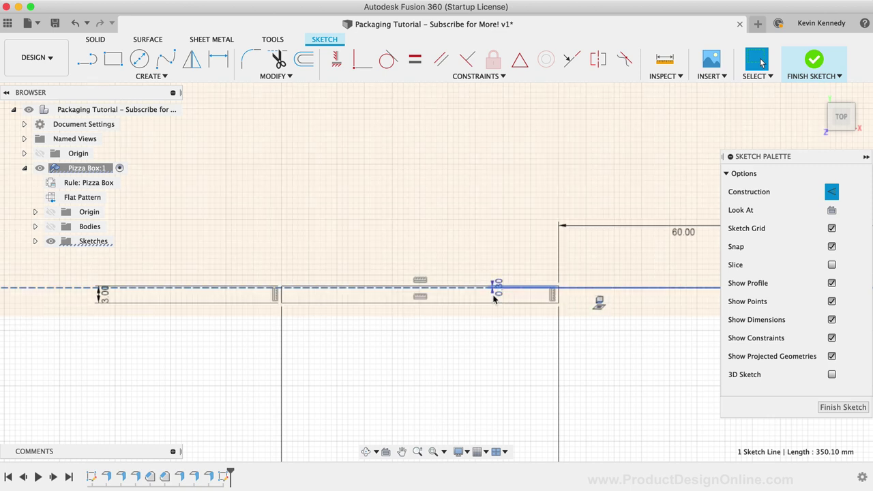
- Extrude the slot profile -2.2 mm as a cut through the box floor and return to the home view
click(469, 300)
key(e)
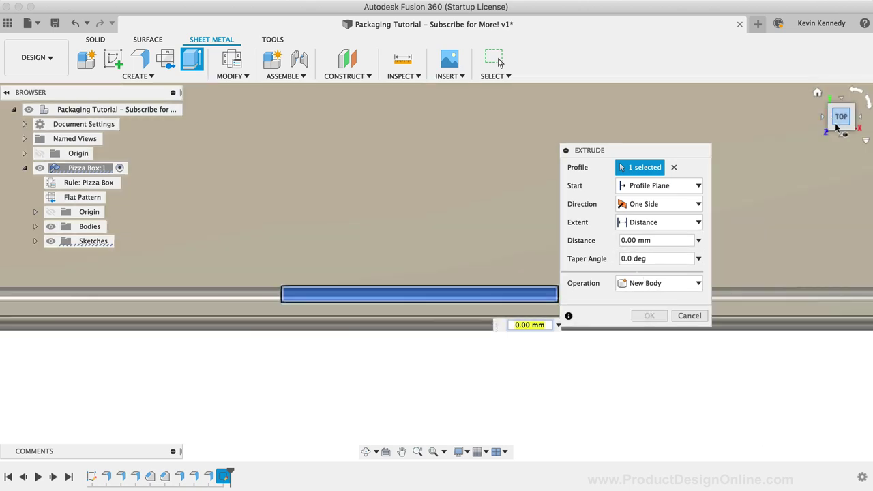
mouse_move(841, 117)
mouse_down()
mouse_move(810, 62)
mouse_move(719, 54)
mouse_move(673, 98)
mouse_up()
drag(408, 261, 477, 292)
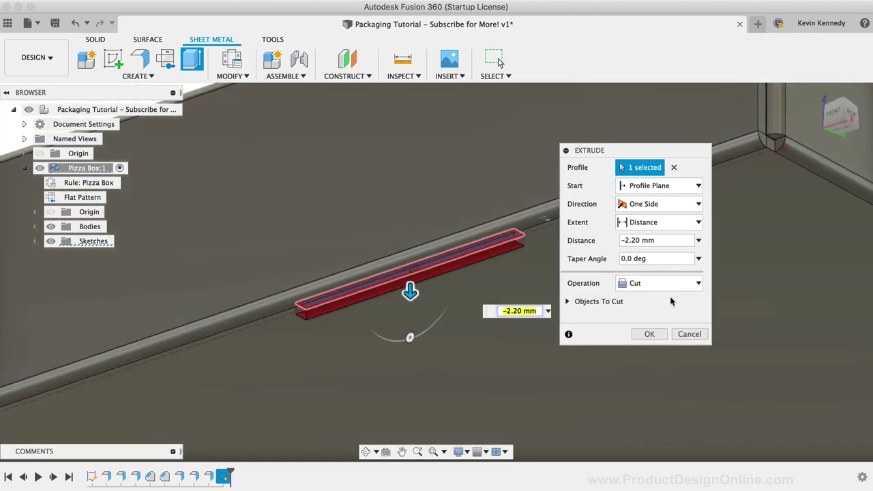
click(650, 334)
click(817, 93)
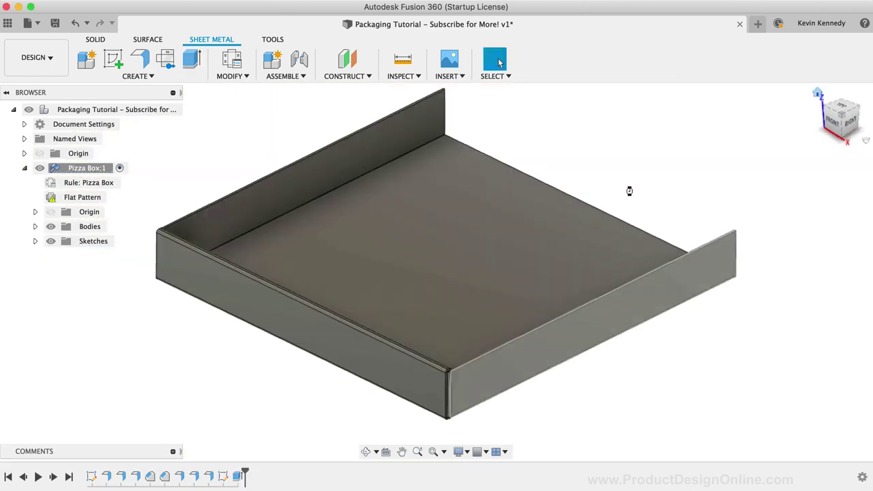
- Mirror the slot cut as a feature across the box's vertical centre plane to the other half of the front wall
text(smir)
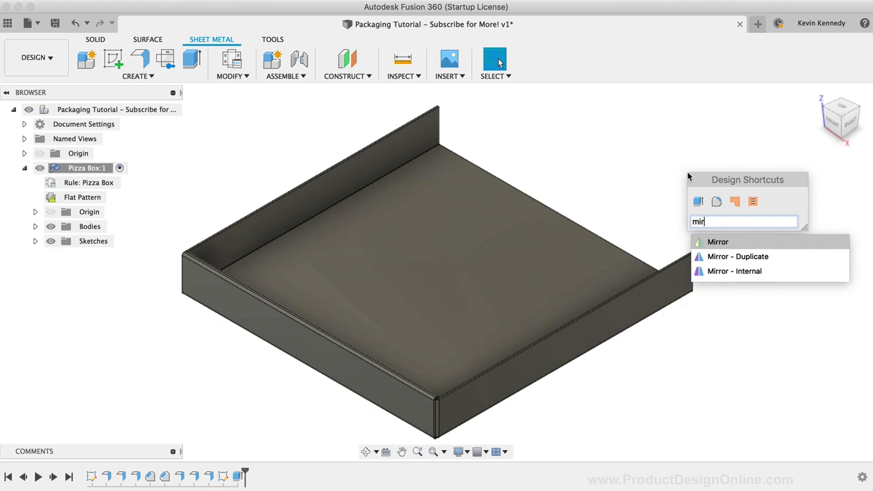
key(Return)
click(688, 172)
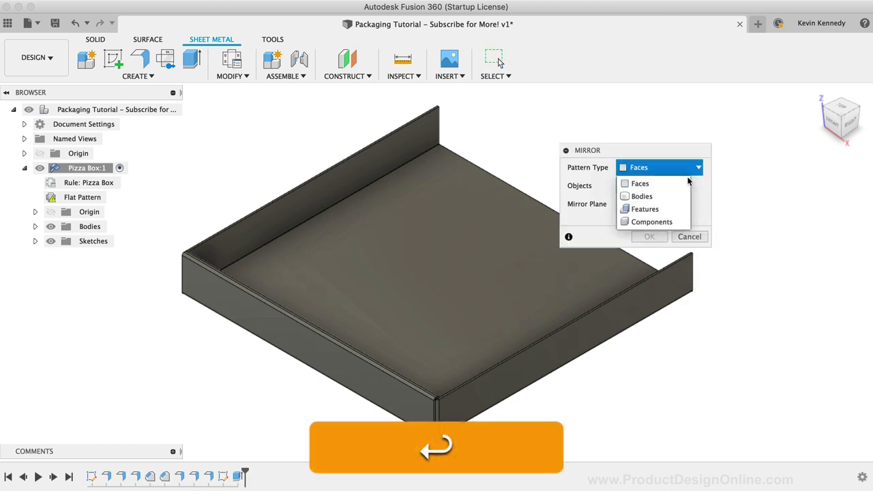
click(681, 210)
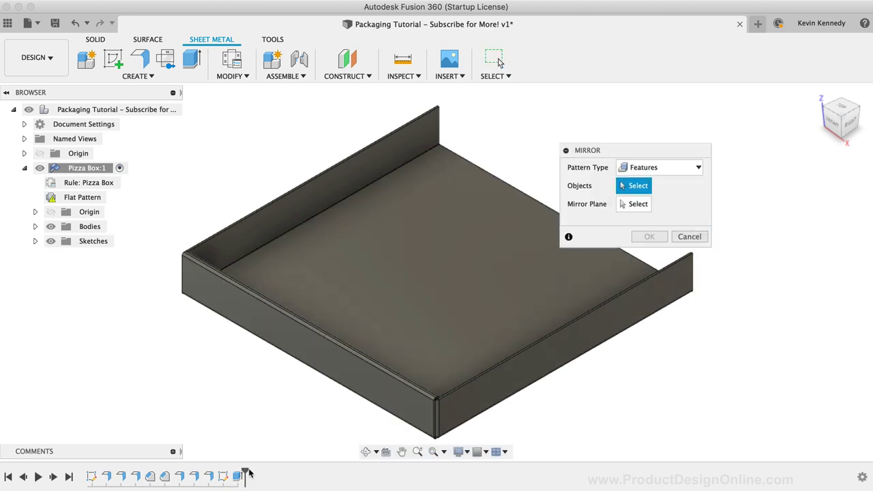
click(238, 477)
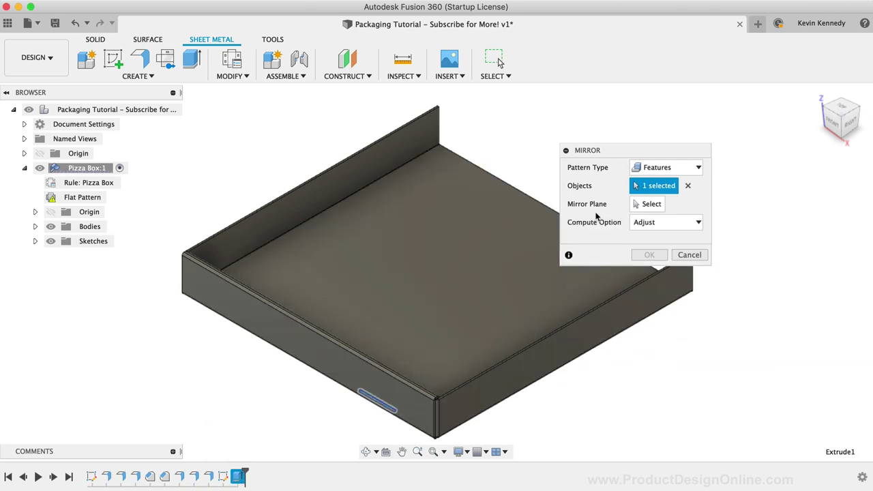
click(648, 206)
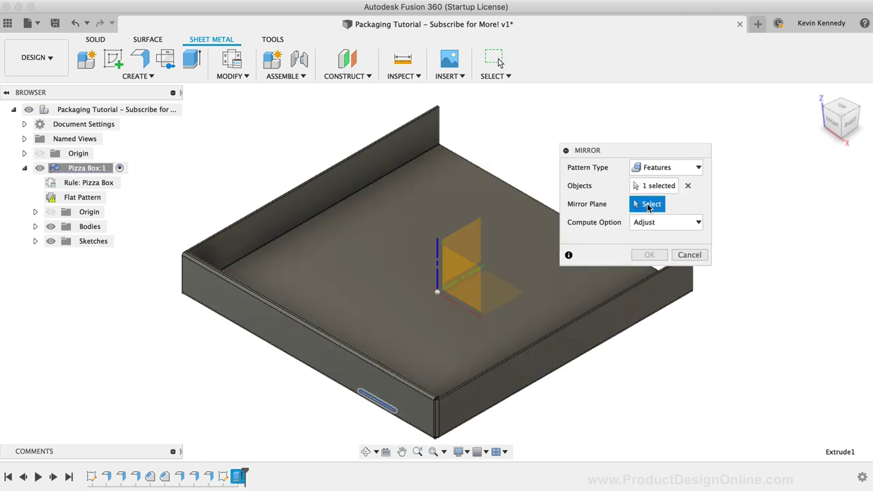
click(467, 244)
click(653, 254)
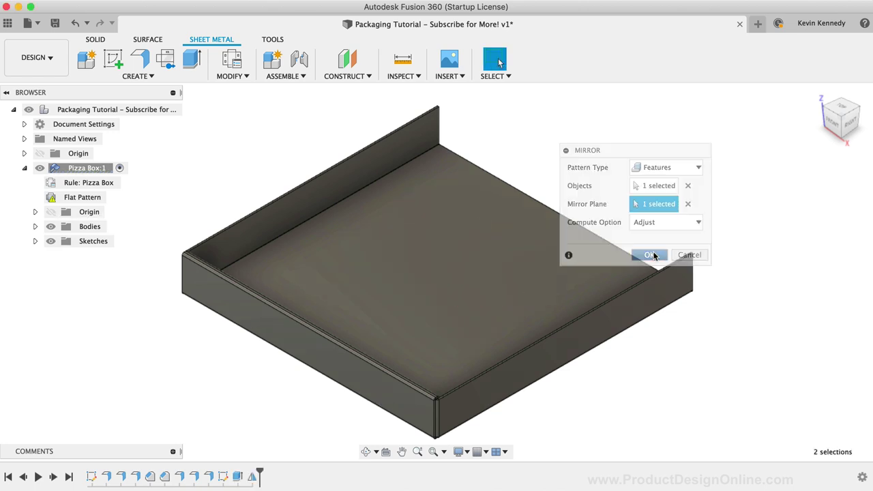
- Set up a flange on the bottom edge of the inner front wall with 10 mm height and 0 deg angle
mouse_move(843, 136)
mouse_down()
mouse_move(762, 85)
mouse_move(765, 107)
mouse_move(741, 127)
mouse_move(671, 131)
mouse_move(785, 120)
mouse_up()
click(847, 111)
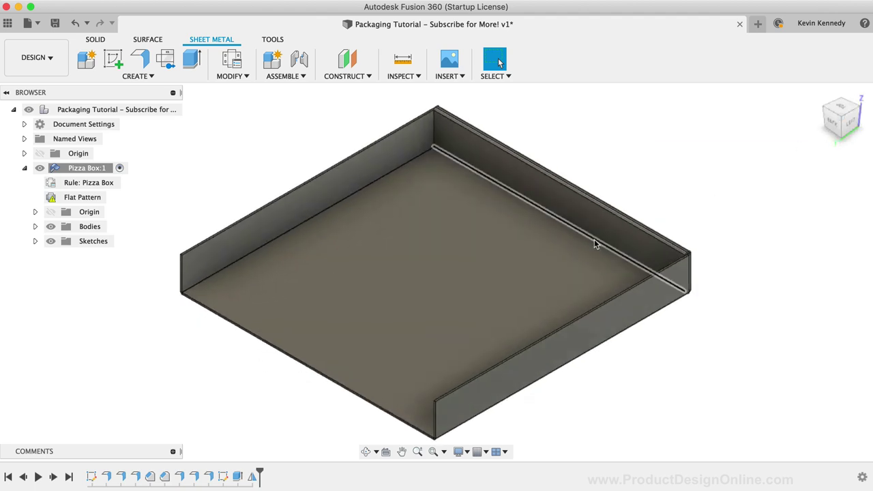
scroll(595, 239, up, 5)
key(f)
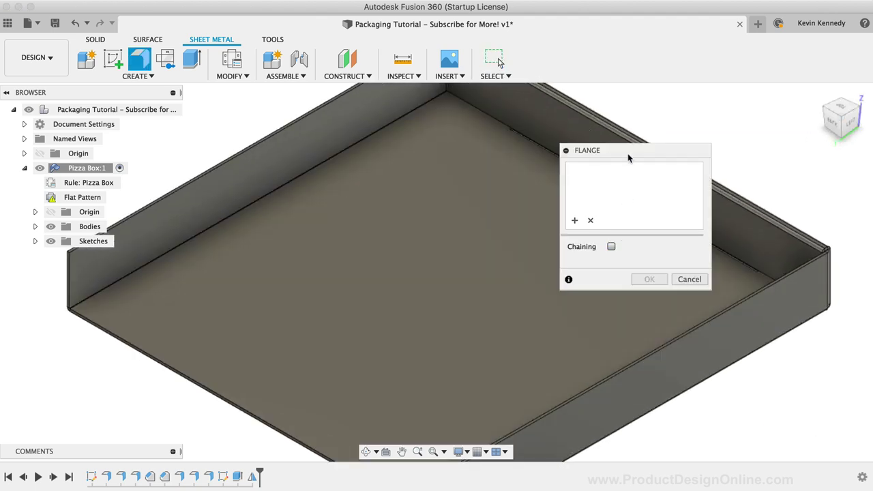
drag(629, 158, 426, 172)
scroll(620, 168, up, 6)
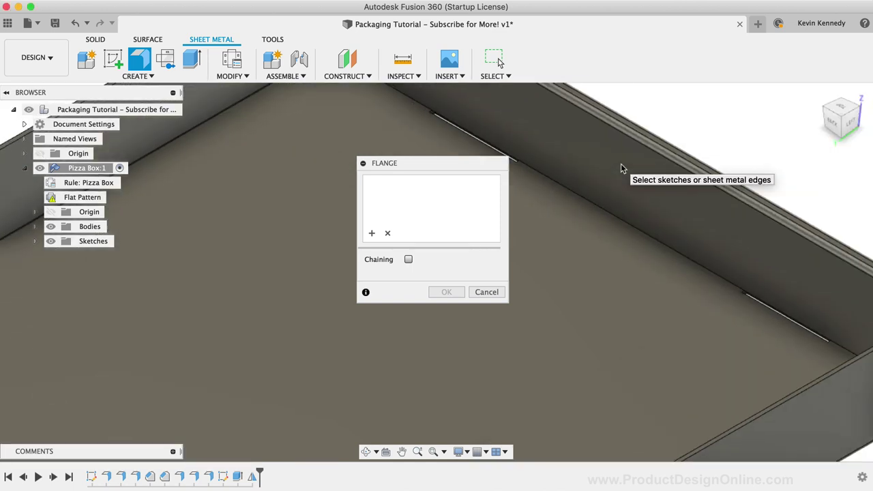
scroll(678, 280, up, 4)
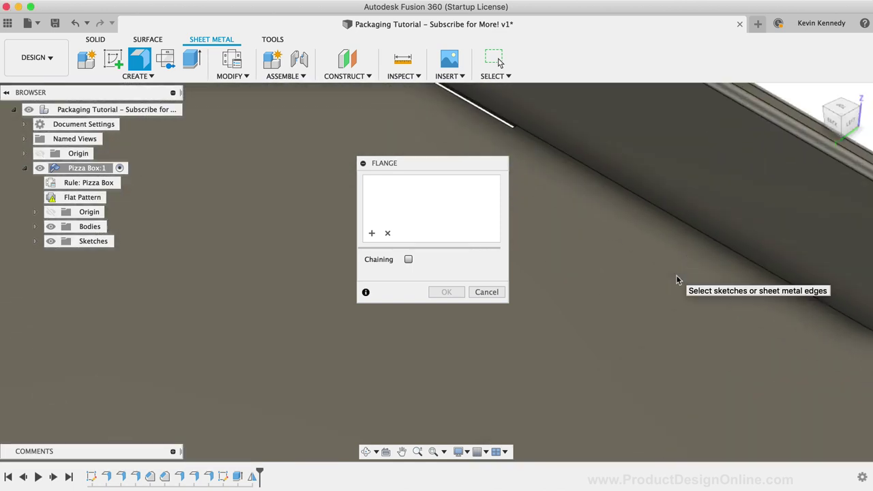
click(766, 268)
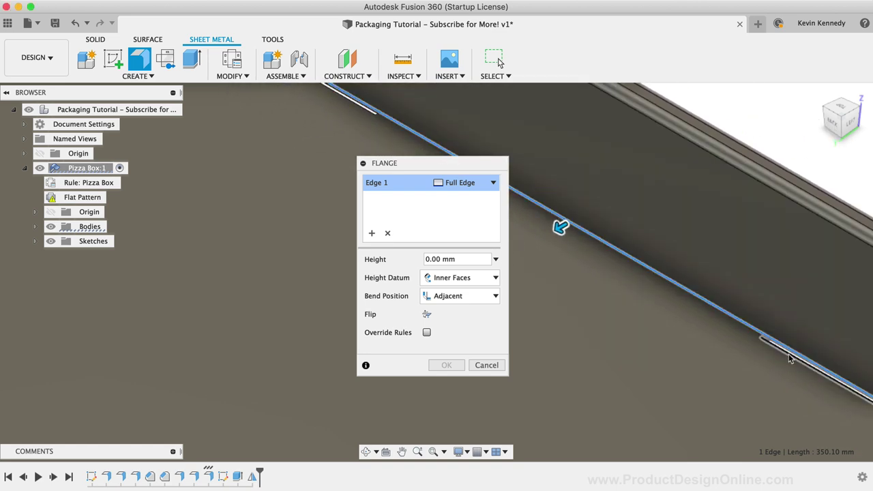
drag(430, 163, 283, 164)
drag(505, 212, 489, 224)
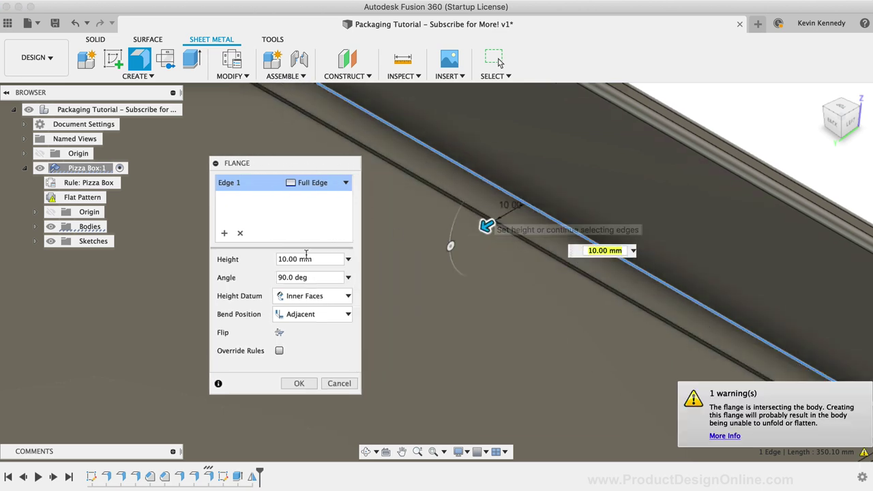
click(307, 277)
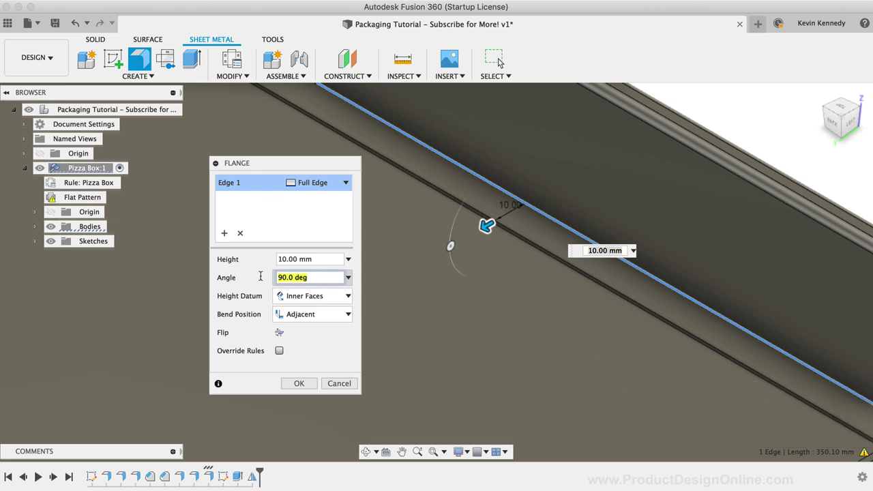
text(0)
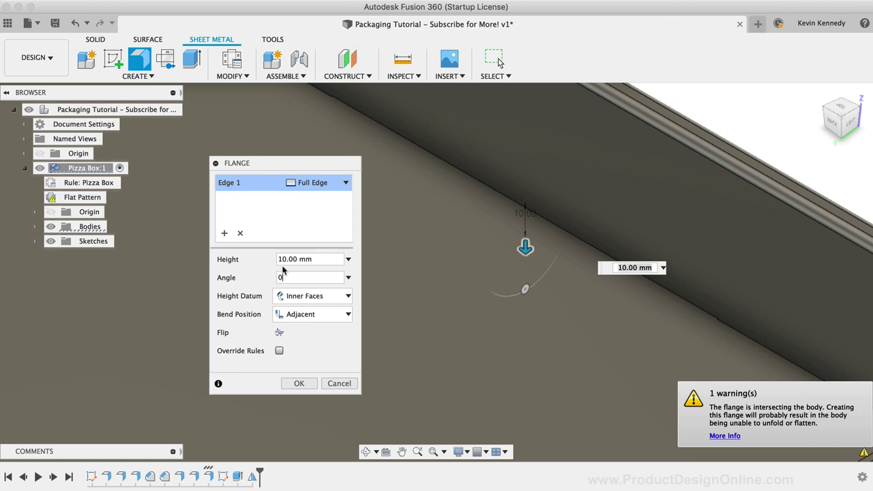
- Switch the flange's edge extent to Two Offset and pick one end face of the floor slot as its second reference
click(846, 124)
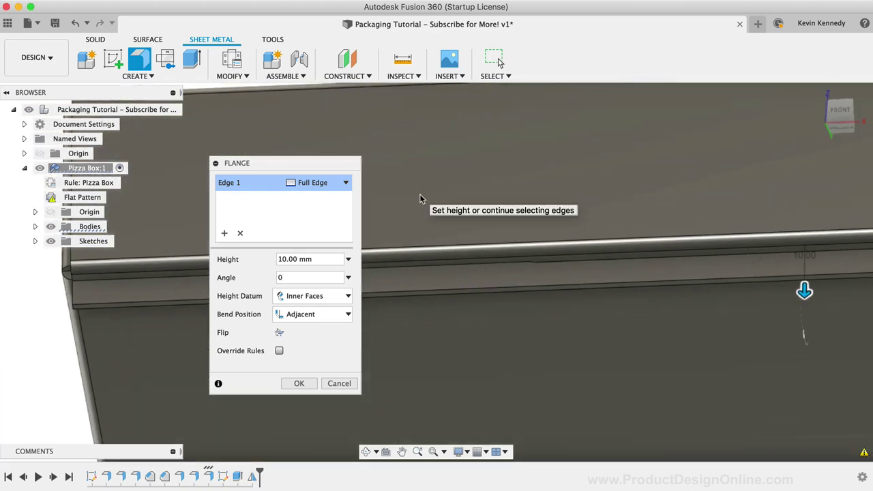
click(315, 182)
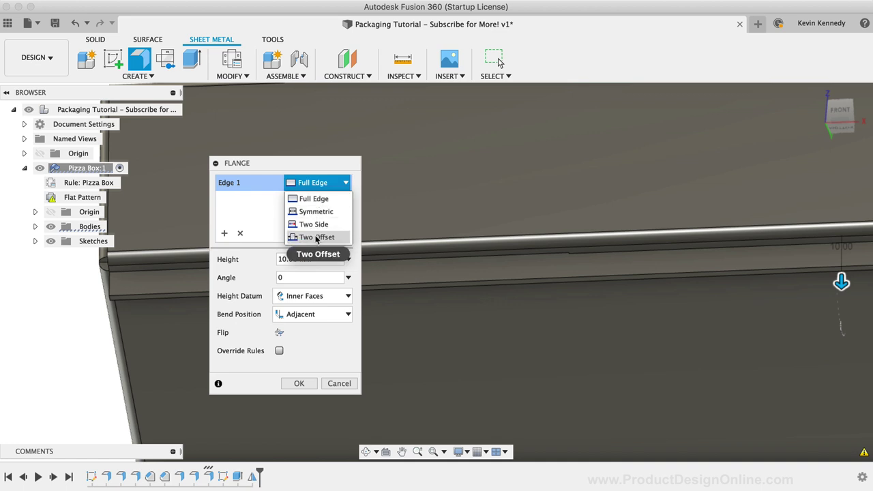
click(316, 237)
click(845, 127)
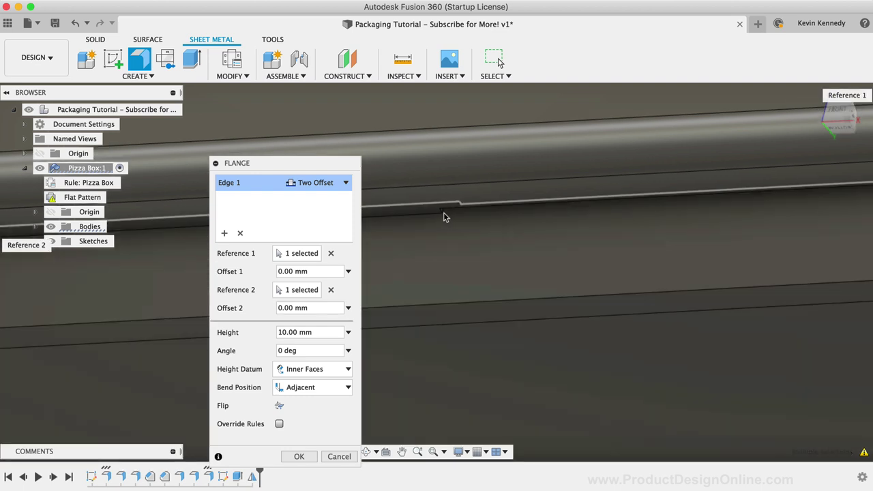
click(445, 215)
click(449, 220)
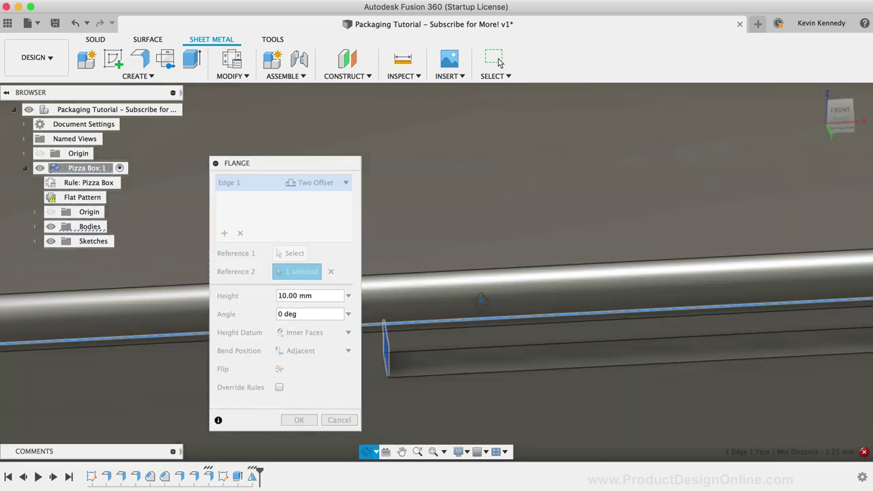
- Pick the opposite end face of the same floor slot as the flange's first reference
click(375, 451)
click(386, 480)
drag(501, 366, 550, 372)
click(401, 452)
drag(382, 382, 168, 275)
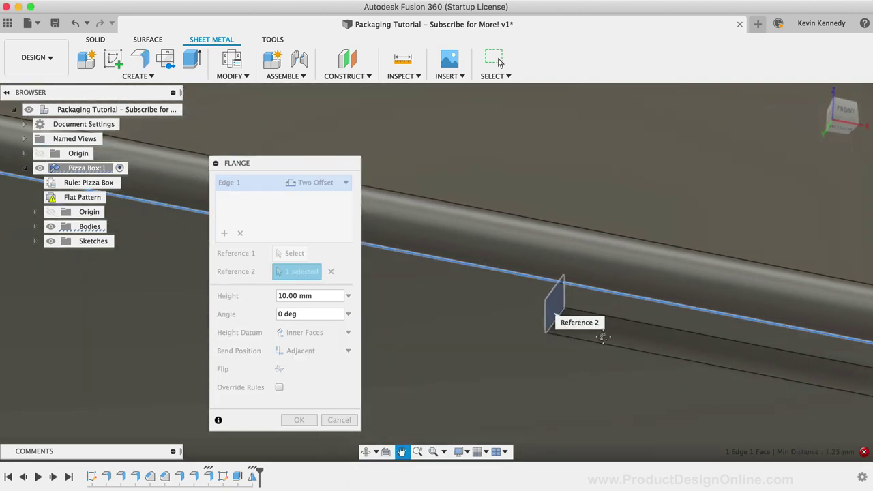
click(295, 253)
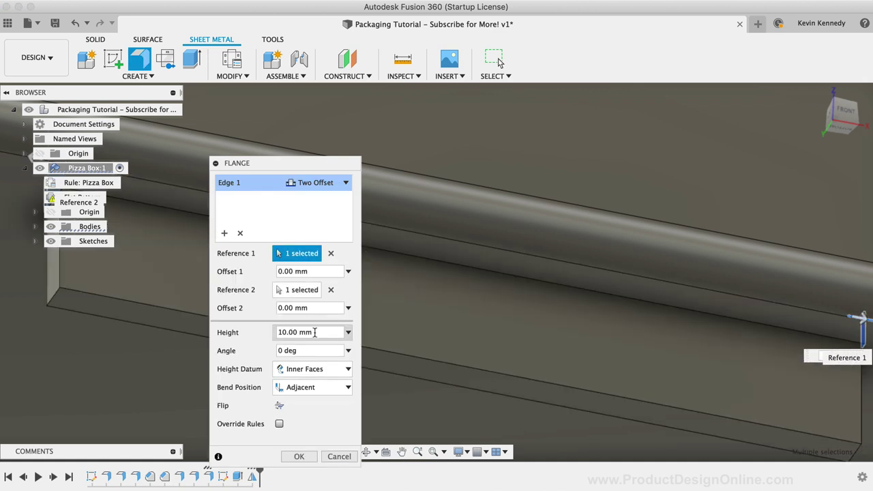
- Set the tab flange's height to 3.5 mm and both offsets to -2 mm, and create it
click(315, 332)
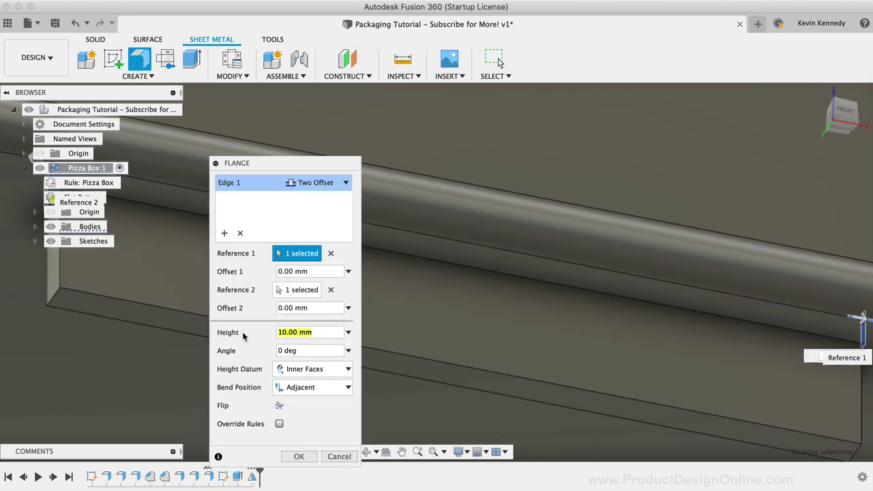
text(3.5)
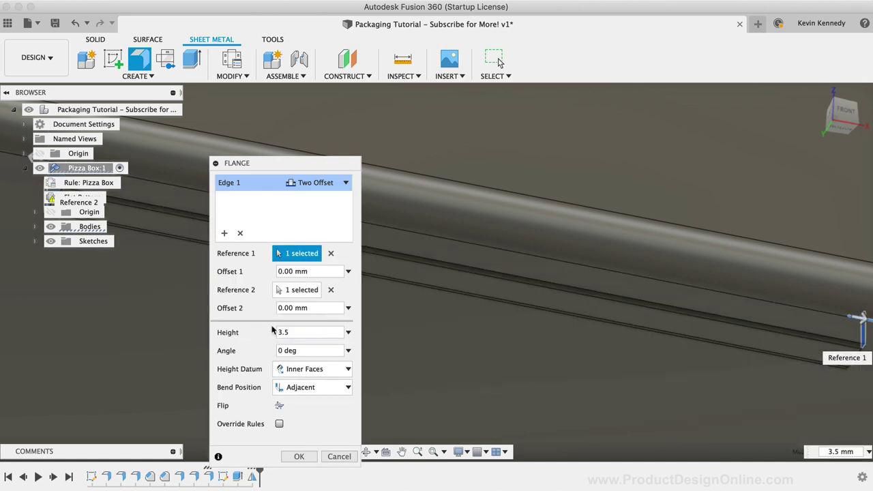
click(300, 272)
text(-2)
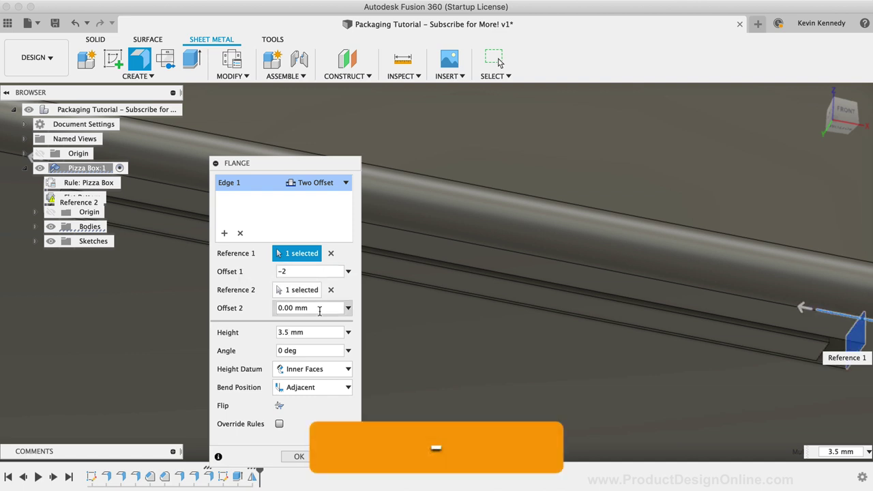
key(Tab)
text(-)
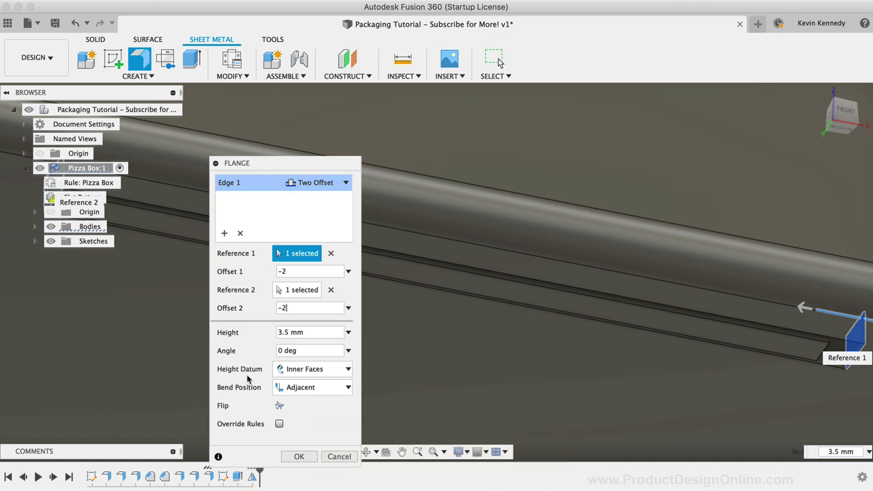
click(295, 457)
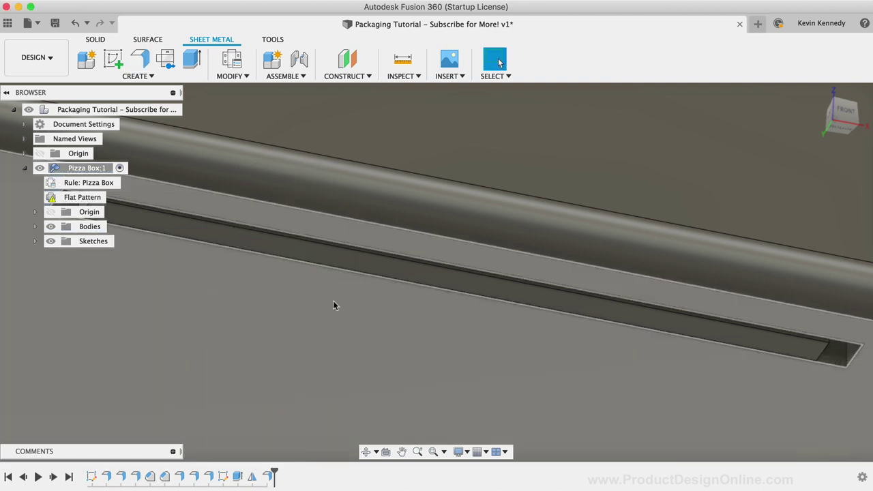
- Start a second flange on the inner front wall's remaining bottom edge and set its extent to Two Offset
scroll(392, 273, down, 5)
scroll(391, 272, down, 2)
scroll(392, 271, right, 5)
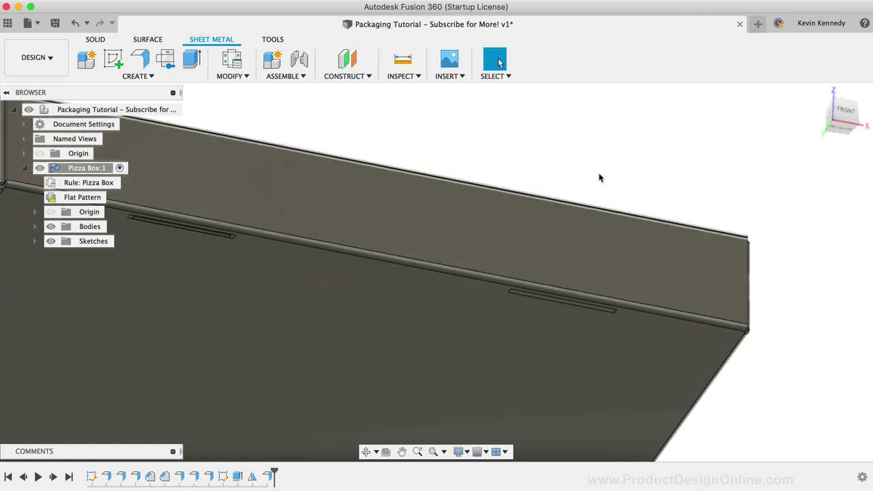
click(837, 101)
key(f)
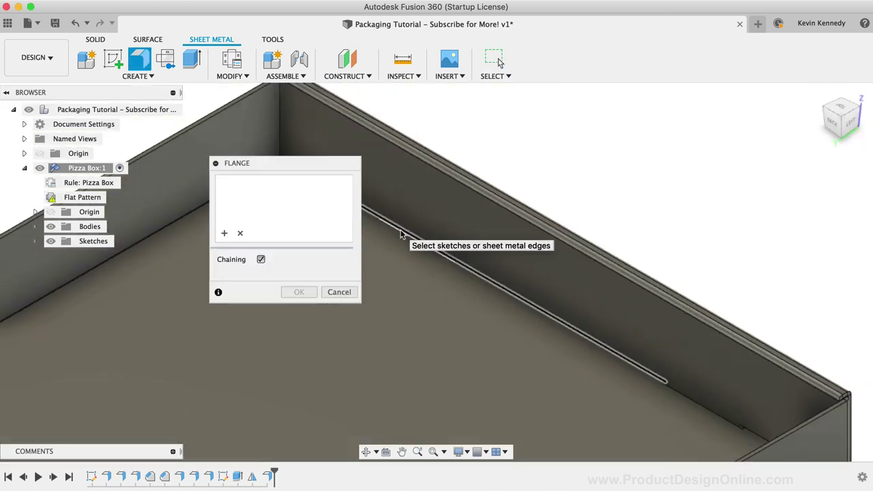
click(401, 232)
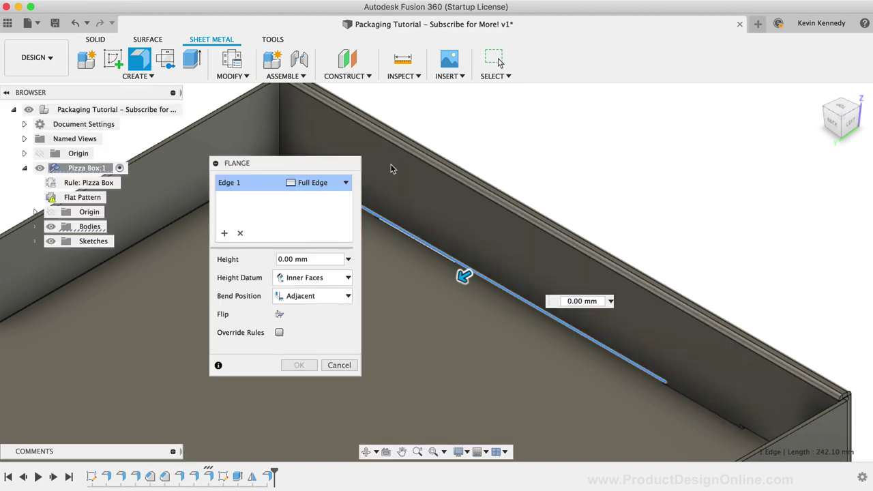
click(346, 182)
click(310, 239)
shift+middle_drag(310, 240, 592, 364)
scroll(593, 364, up, 5)
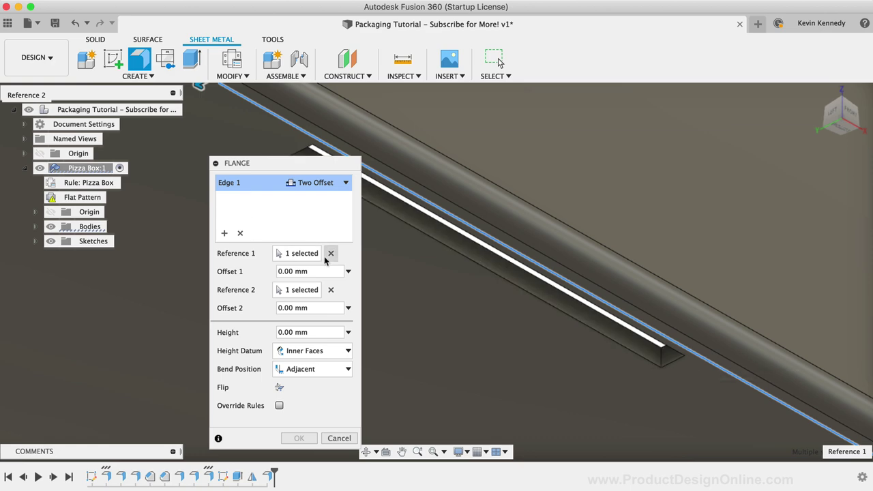
- Replace the second flange's references with the two end faces of the other floor slot
click(330, 253)
click(665, 355)
shift+middle_drag(669, 353, 127, 295)
click(292, 253)
click(154, 298)
- Create the second tab flange with 3.5 mm height, -2 mm for both offsets and 0 deg angle
text(3.5)
key(Tab)
text(-2)
key(Tab)
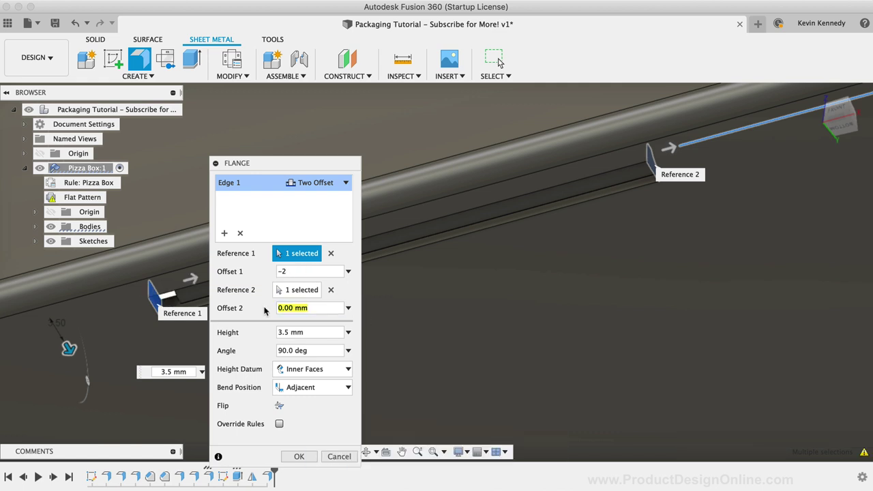
text(-2)
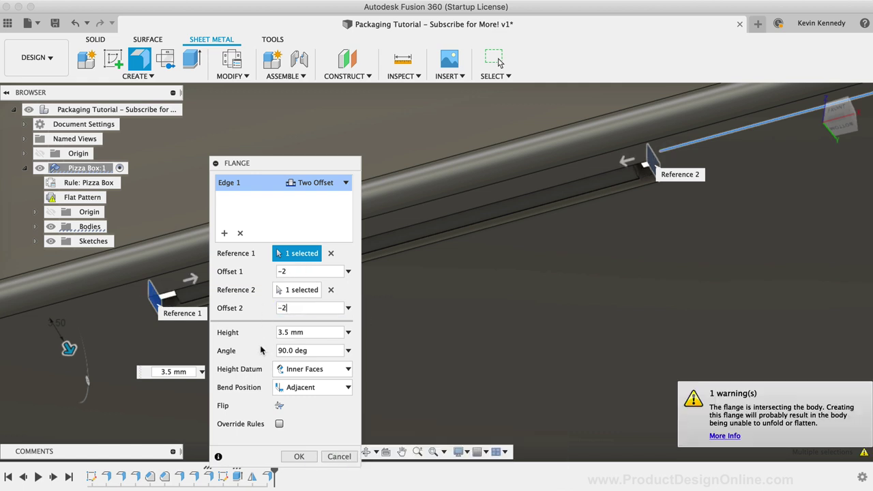
key(Tab)
text(0)
click(298, 456)
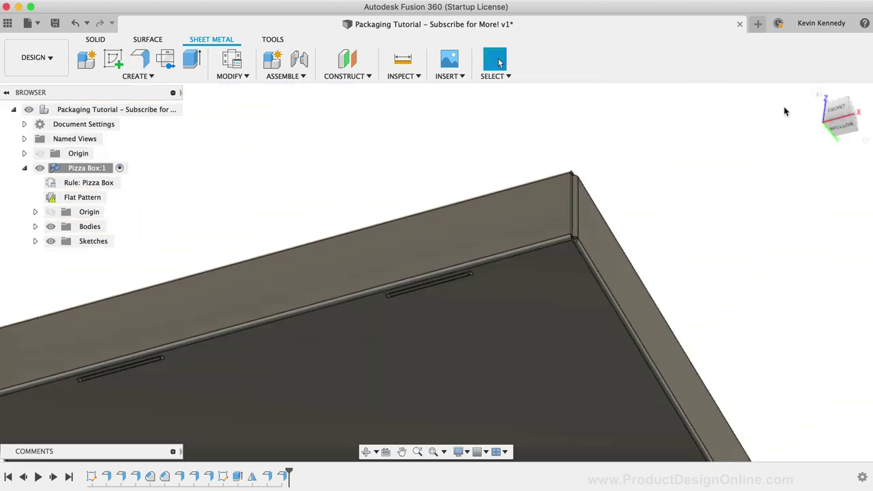
- Activate the pizza box's flat pattern and show it at an angle around the front wall tabs
click(817, 95)
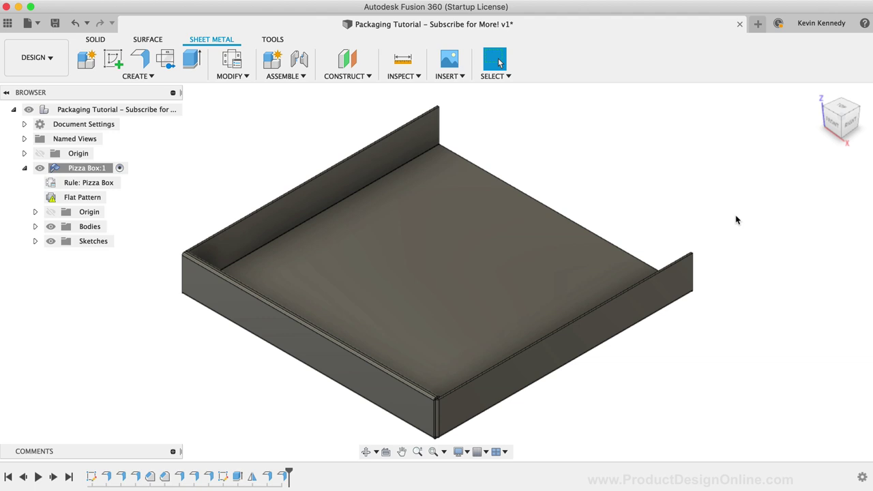
click(112, 199)
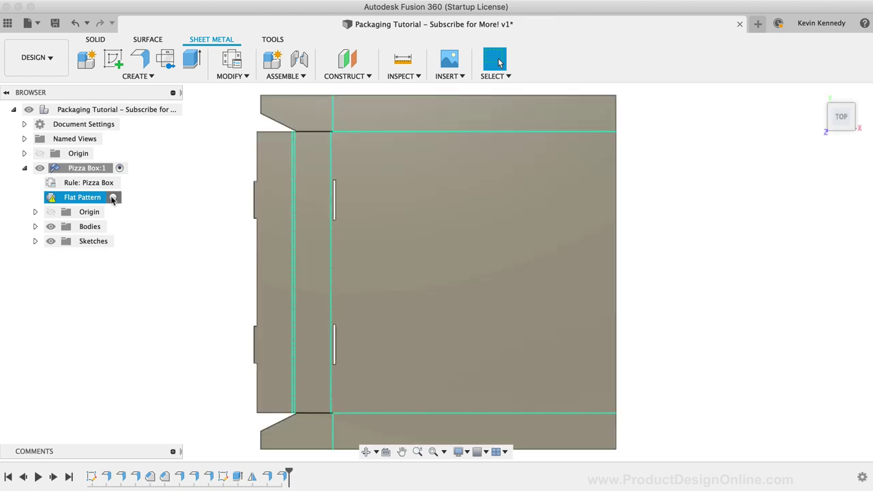
click(827, 131)
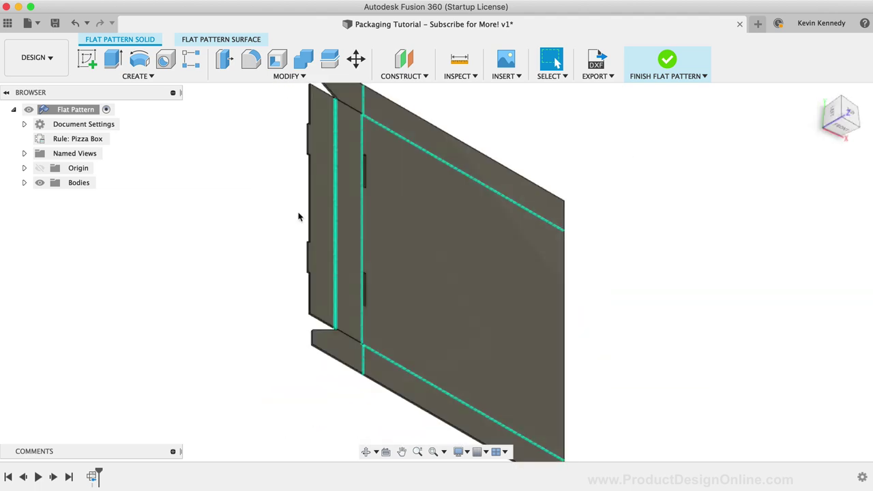
scroll(298, 217, up, 5)
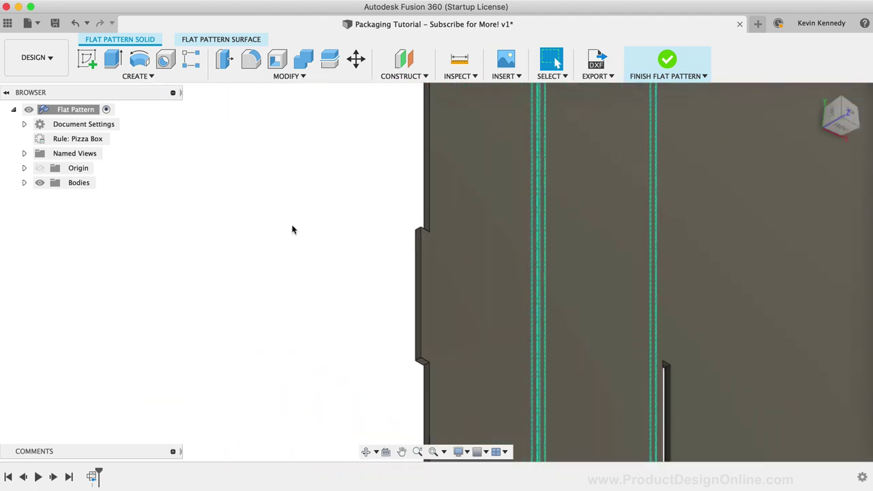
- Chamfer the four outer corner edges of the two tabs with an equal distance of 2 mm and finish the flat pattern
text(schamf)
key(Return)
click(314, 217)
click(304, 231)
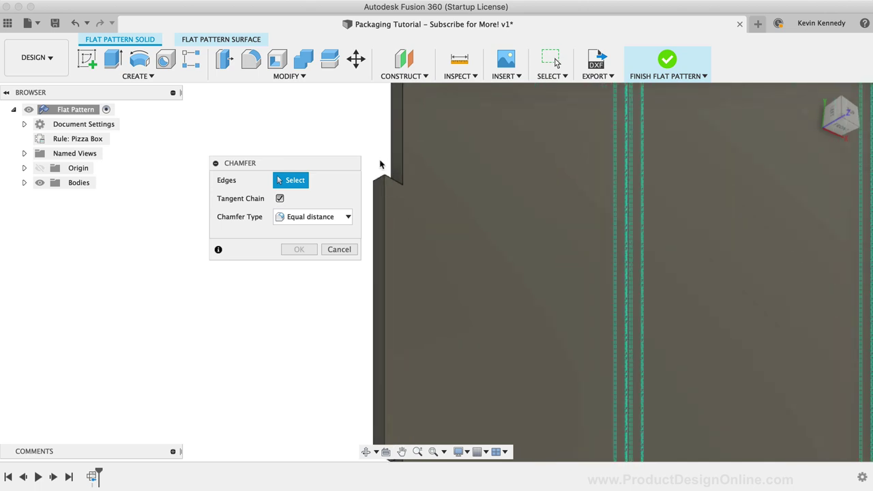
click(379, 180)
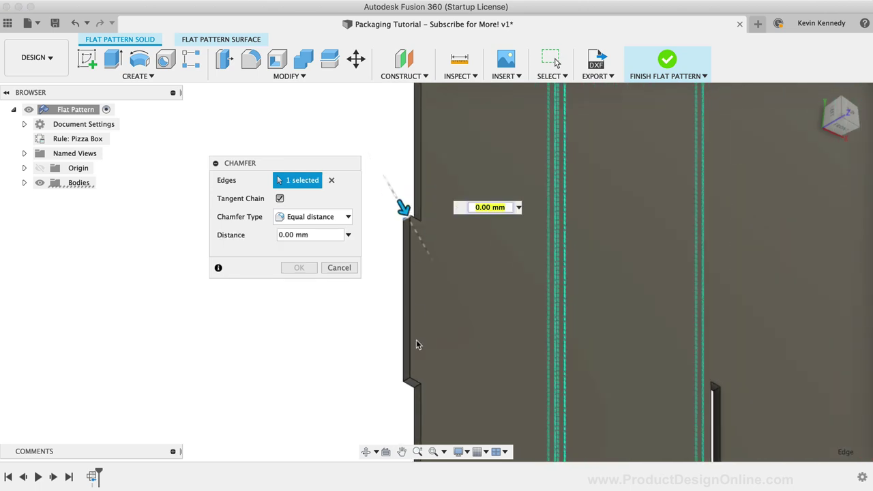
click(408, 382)
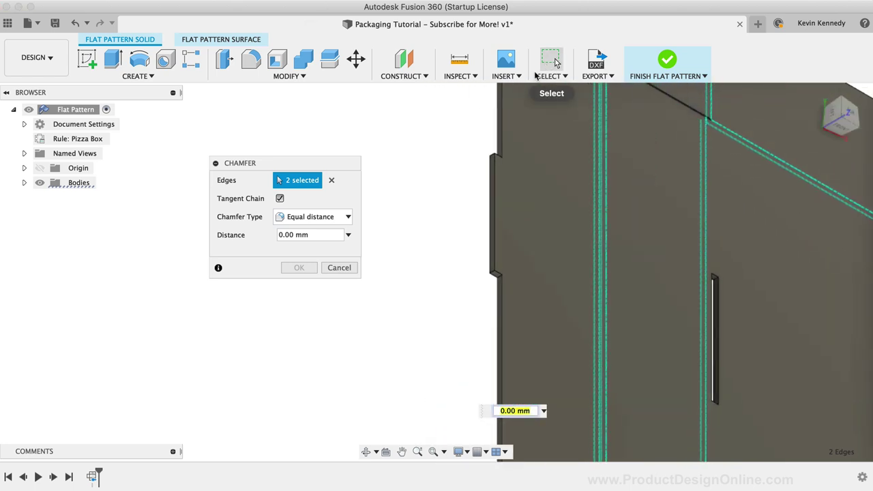
click(502, 123)
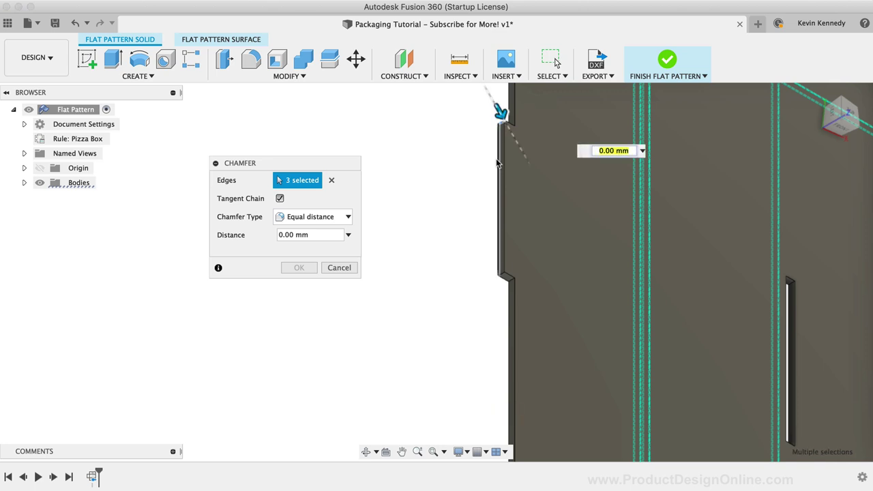
click(500, 275)
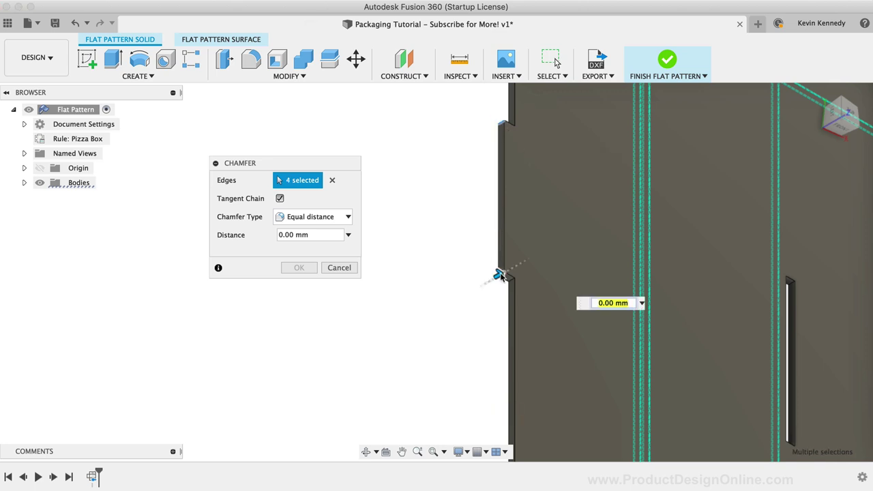
text(2)
click(299, 267)
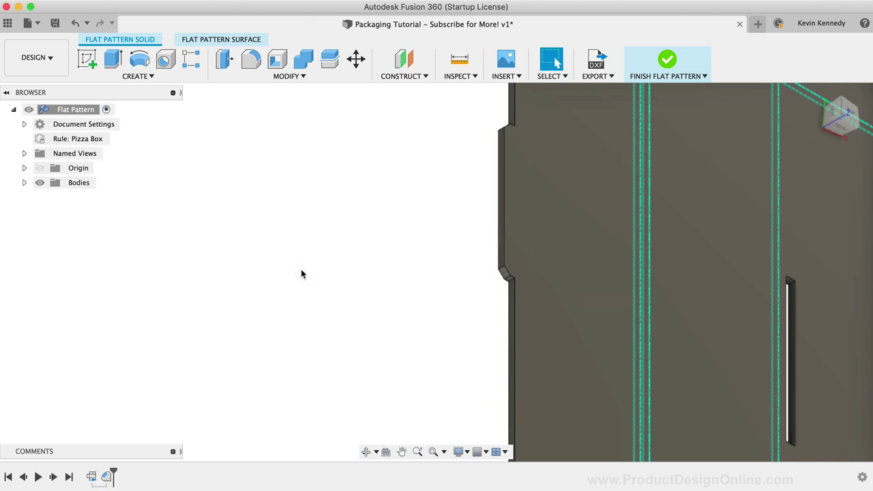
click(669, 60)
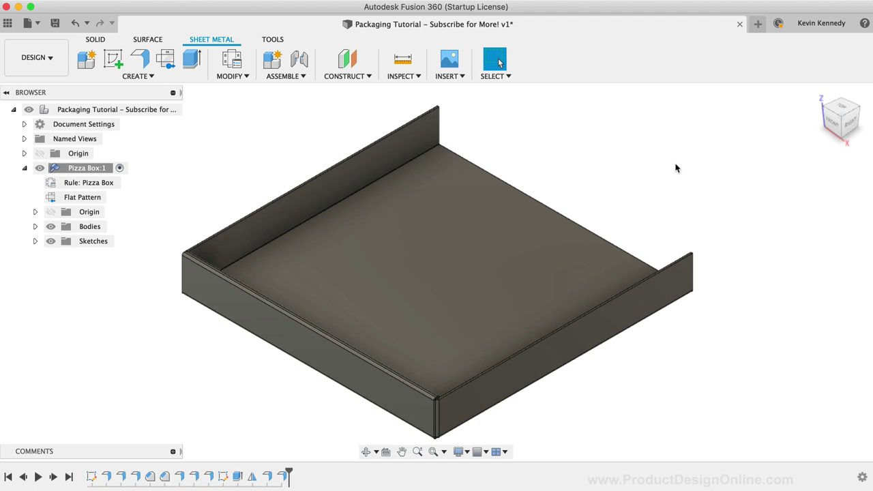
- Start a flange without chaining on the rear vertical edges of both side walls
right_drag(743, 213, 744, 211)
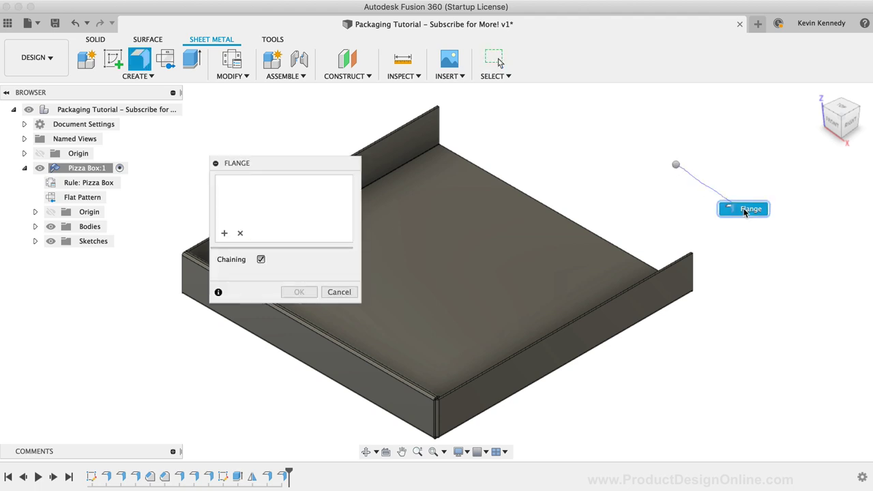
click(859, 109)
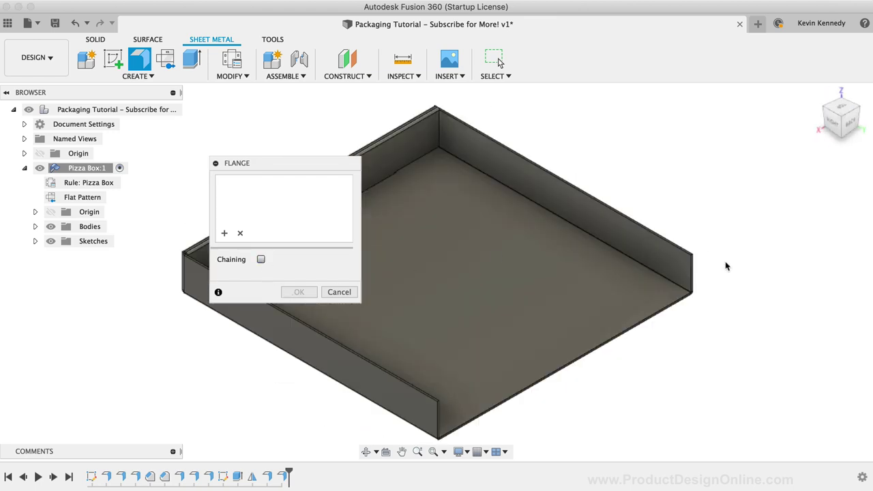
click(690, 277)
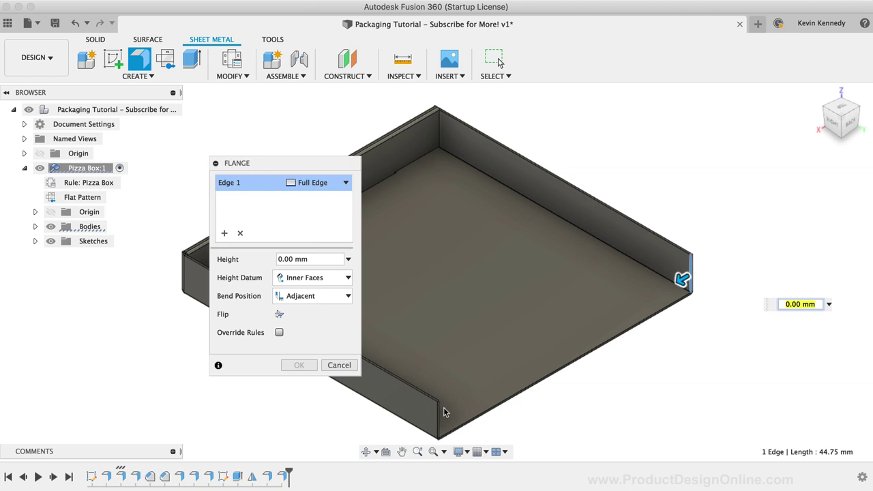
scroll(444, 407, up, 5)
scroll(440, 399, up, 2)
click(429, 352)
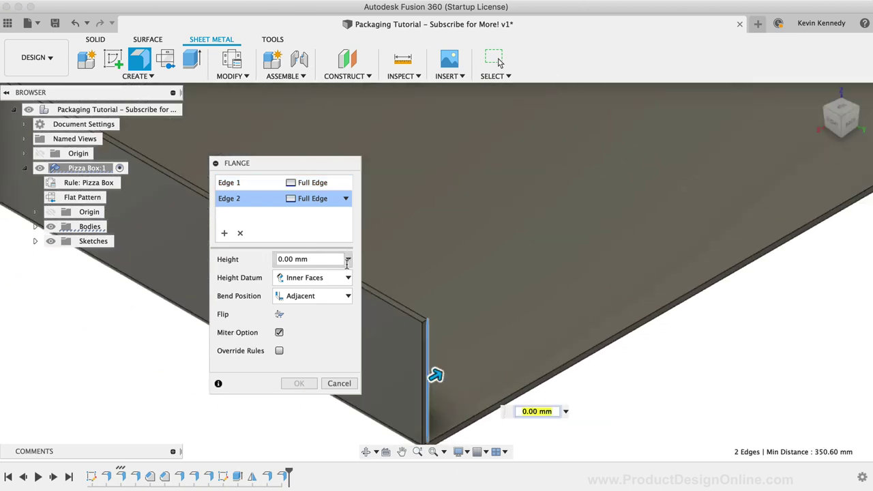
scroll(490, 246, down, 5)
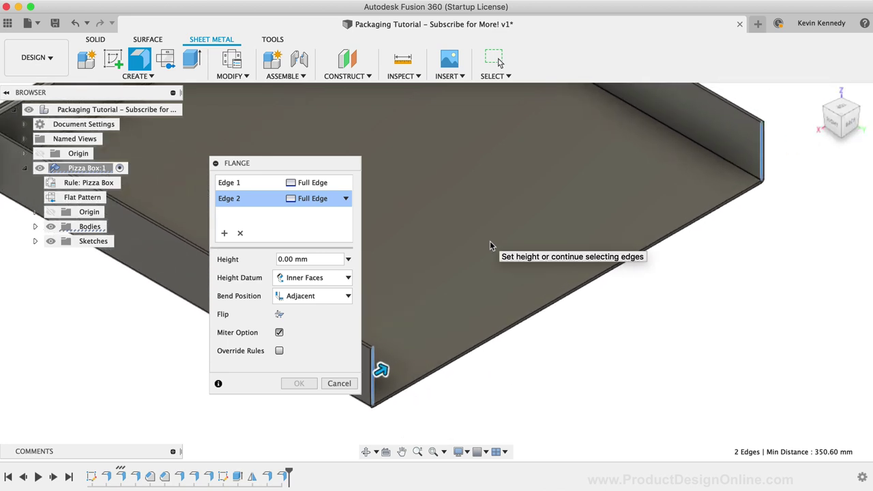
- Create the two side wall corner flanges with the height parameter as height and the Inside bend position
drag(312, 259, 248, 259)
text(height)
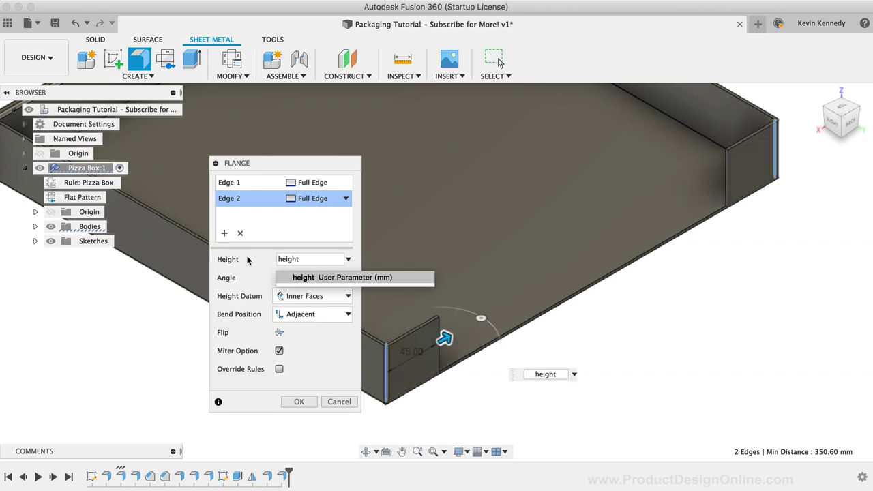
click(295, 277)
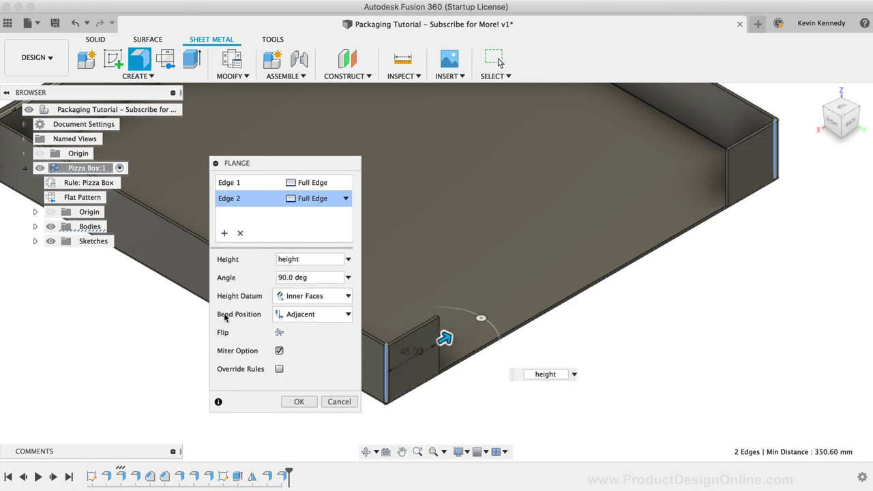
click(339, 316)
click(329, 331)
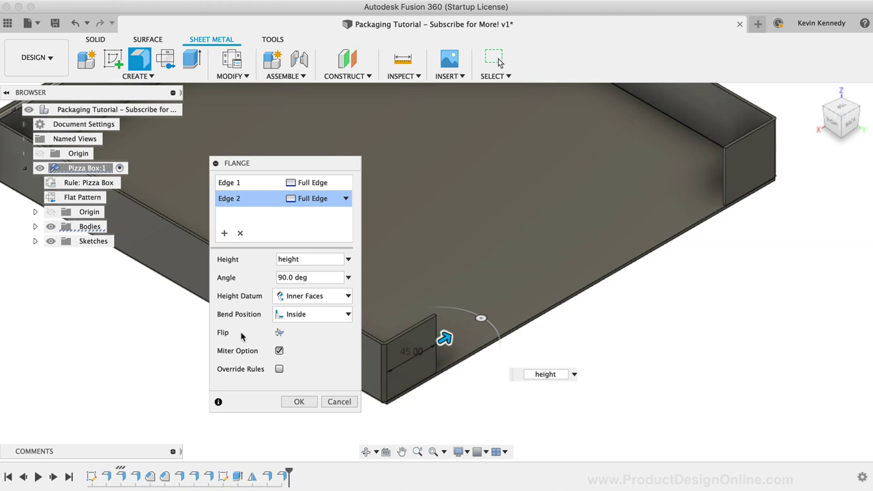
click(301, 402)
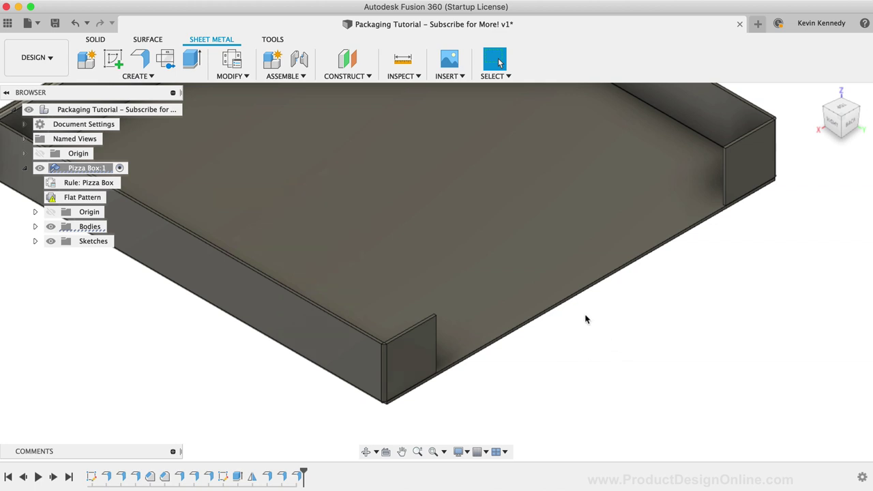
- Create the rear wall as a flange on the floor's rear edge, using the height parameter and the Adjacent bend position
mouse_move(586, 320)
right_down()
mouse_move(659, 344)
mouse_move(670, 357)
right_up()
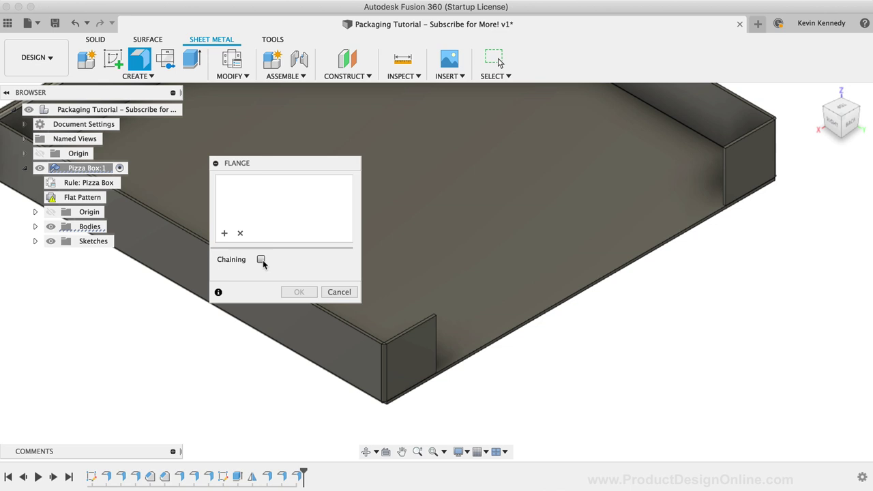
click(516, 327)
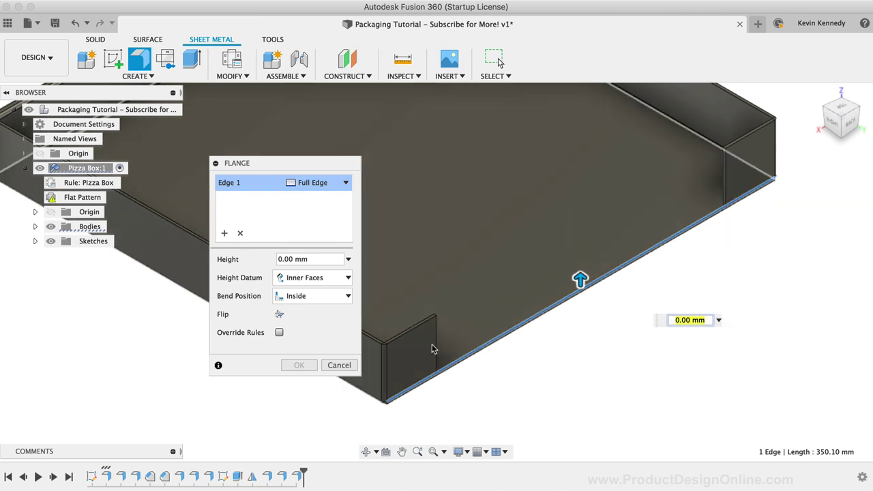
click(305, 260)
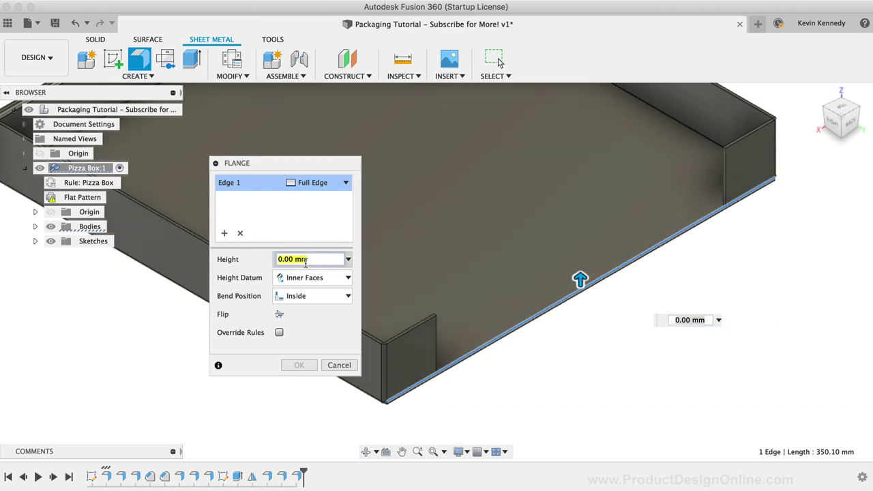
text(height)
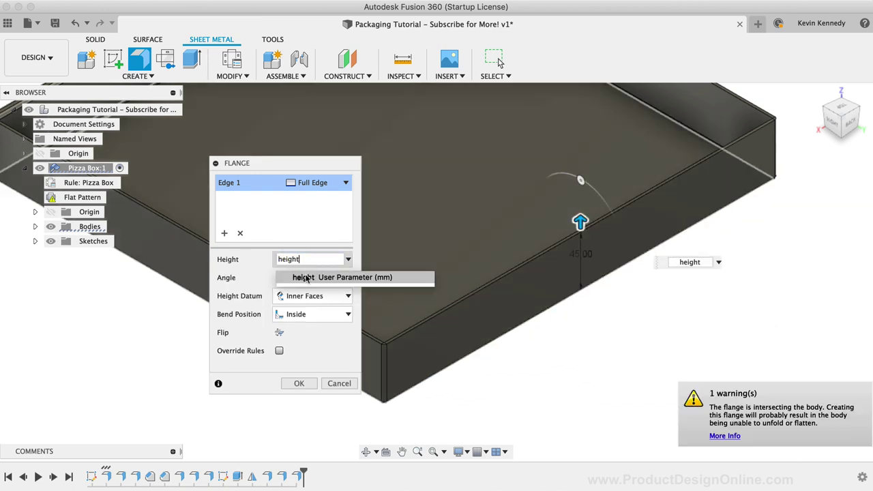
click(305, 277)
click(304, 313)
click(303, 354)
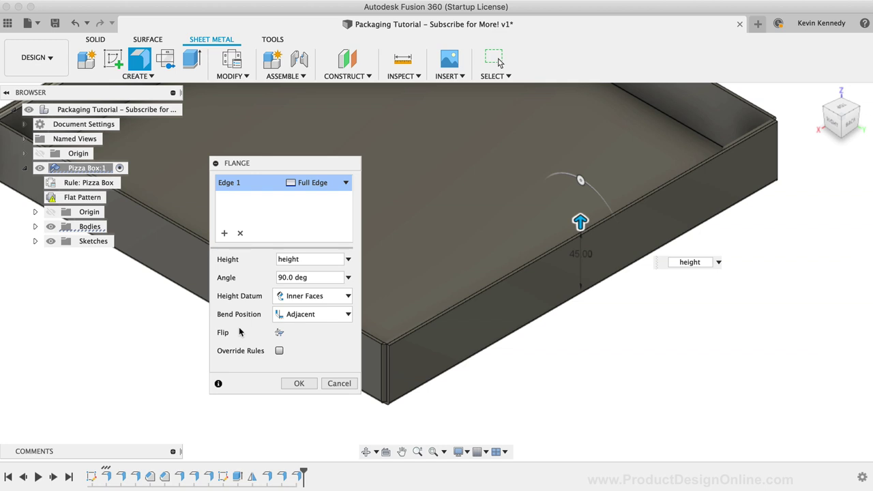
click(298, 384)
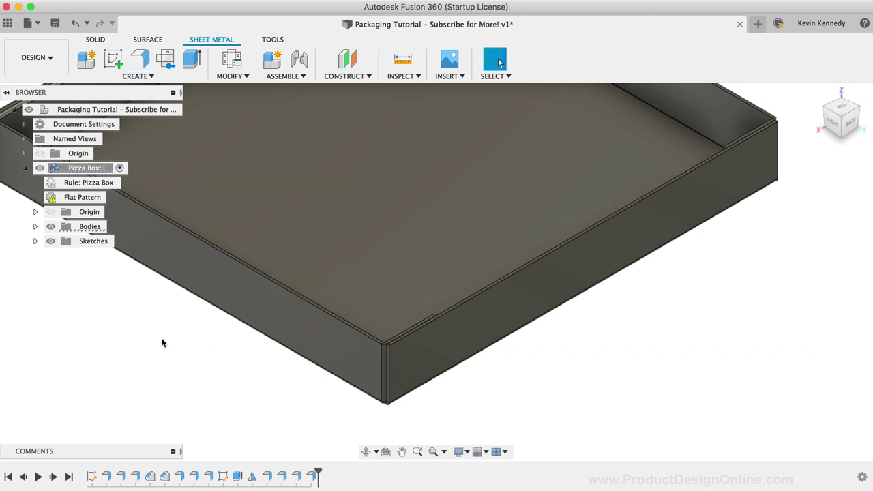
- Start the lid flange without chaining on the rear wall's upper edge and set its height to the length parameter
right_drag(210, 369, 212, 365)
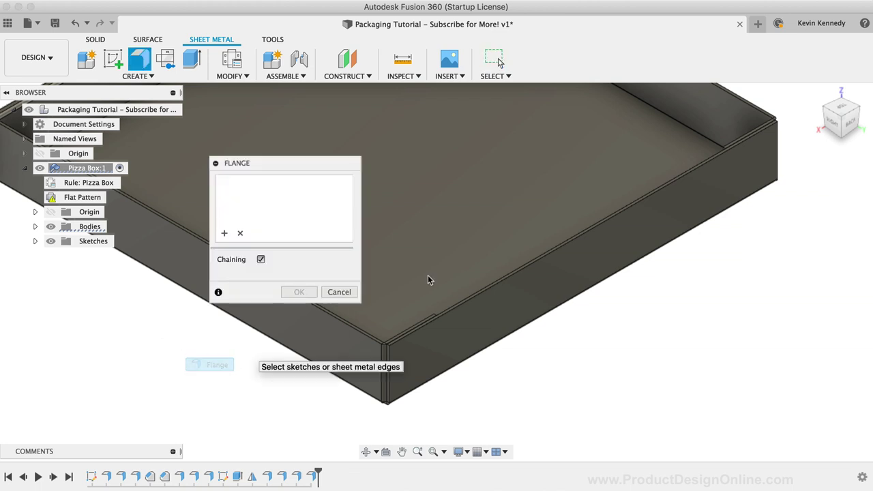
click(261, 260)
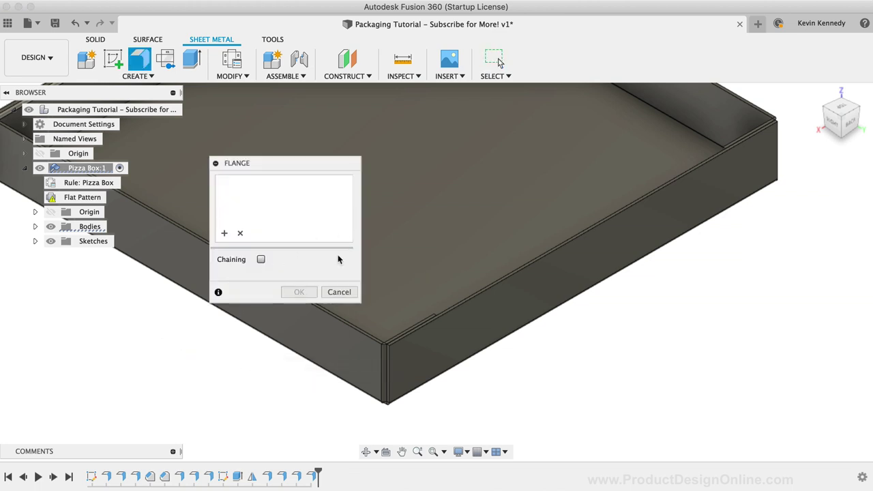
click(470, 296)
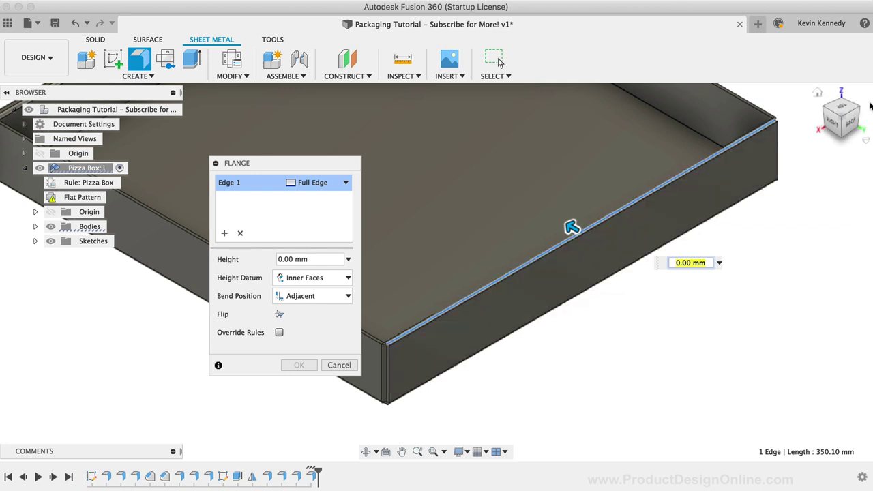
click(826, 111)
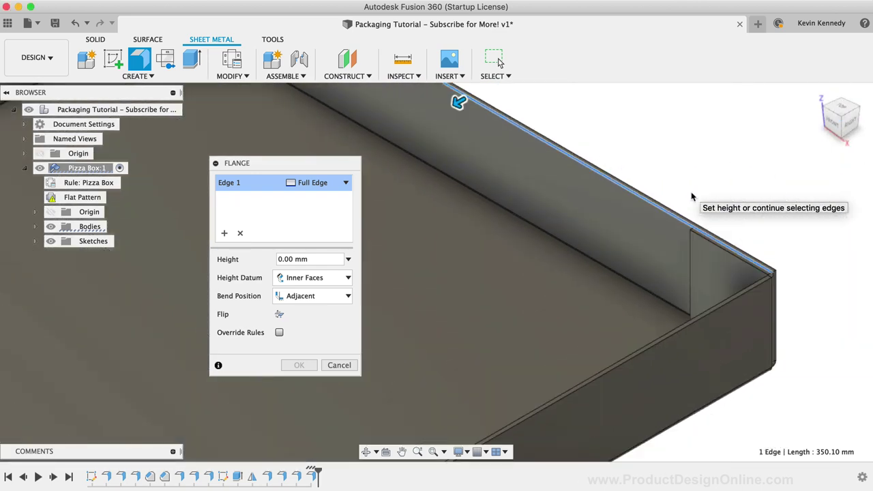
click(300, 259)
text(le)
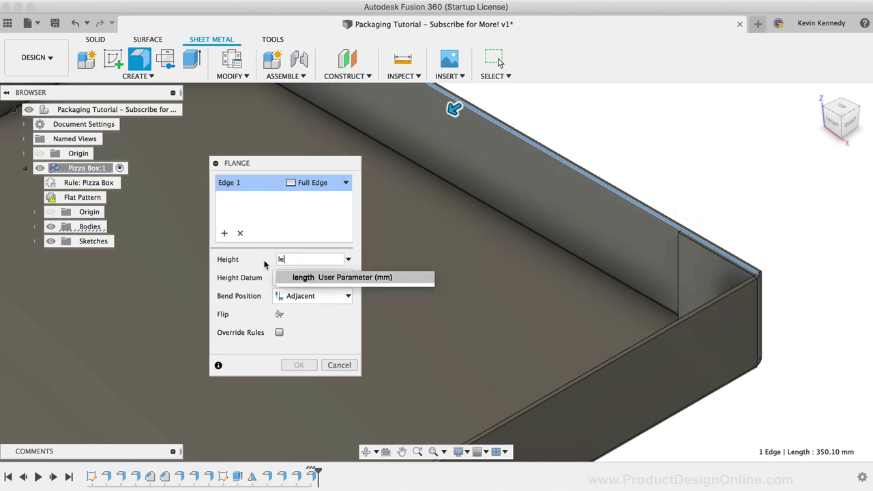
text(ng)
click(295, 278)
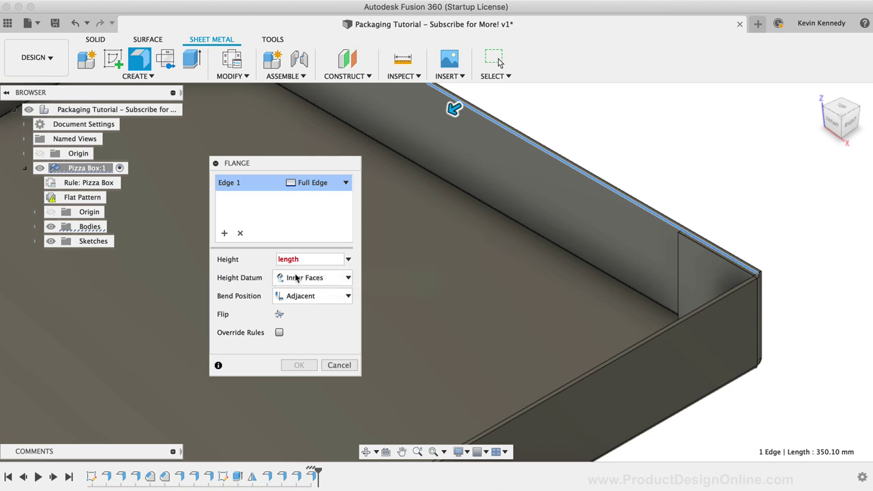
scroll(707, 138, down, 5)
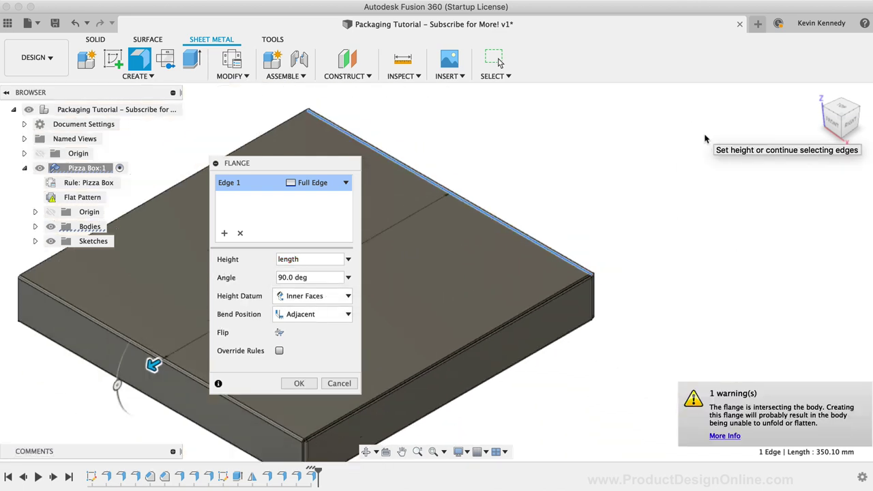
- Check the lid's reach over the front wall, set its height to length - (2.2 *3) and create the flange
scroll(706, 139, up, 5)
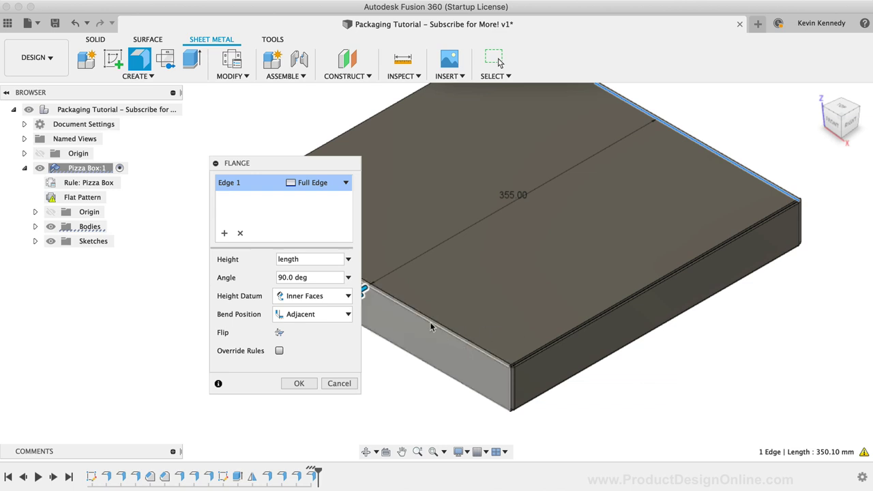
click(851, 123)
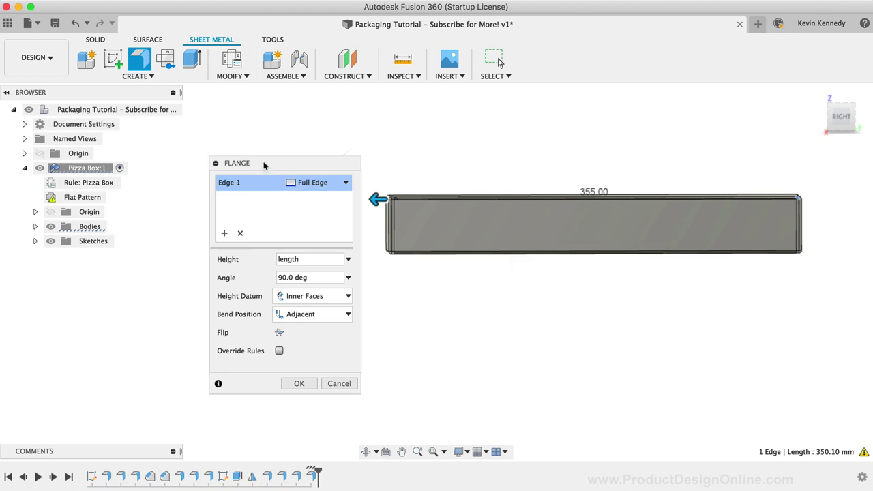
drag(263, 164, 211, 164)
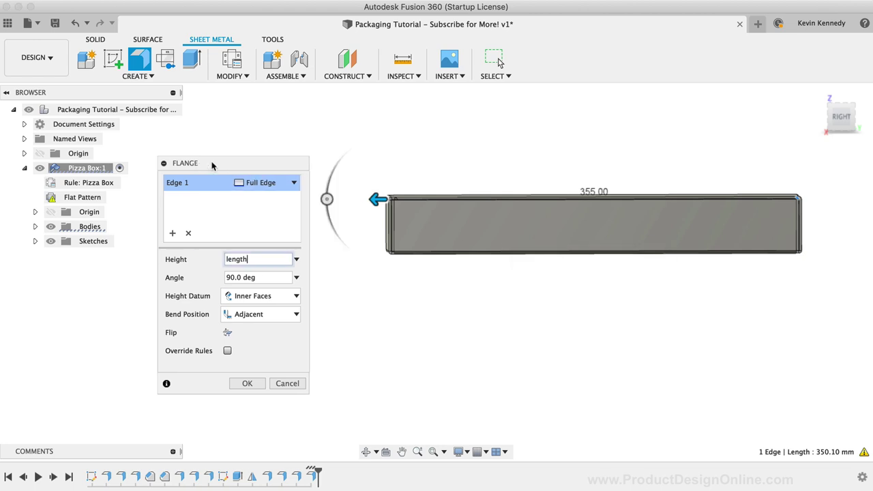
click(830, 108)
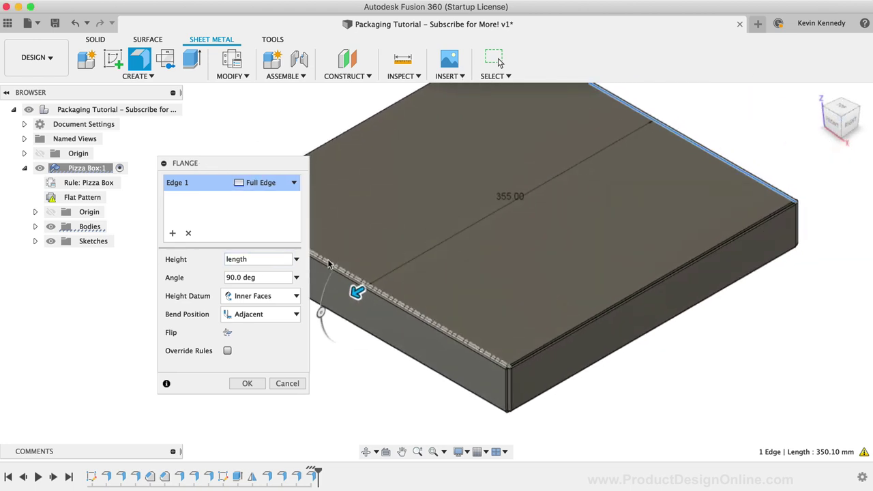
click(252, 260)
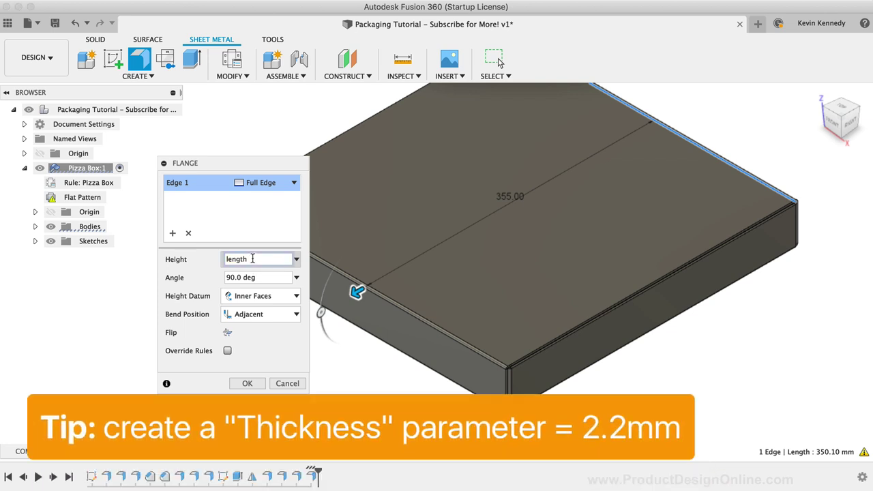
text(- thic)
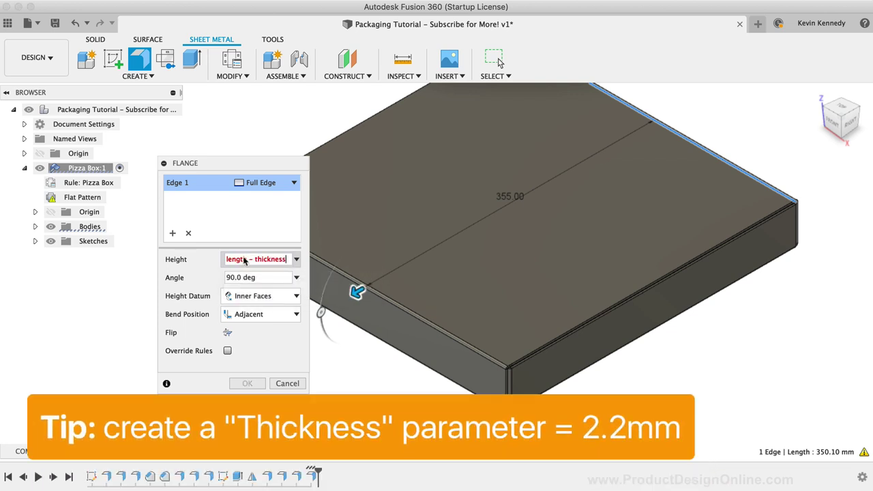
text(kness)
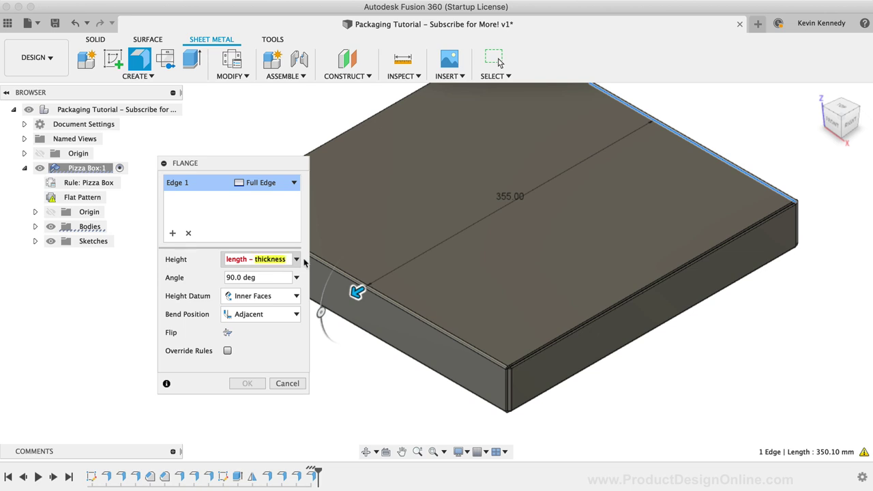
text(2.2)
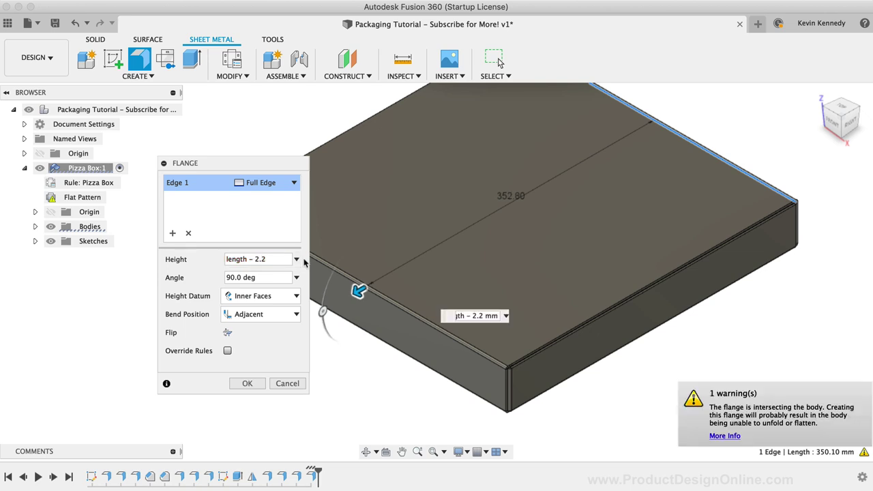
text( *)
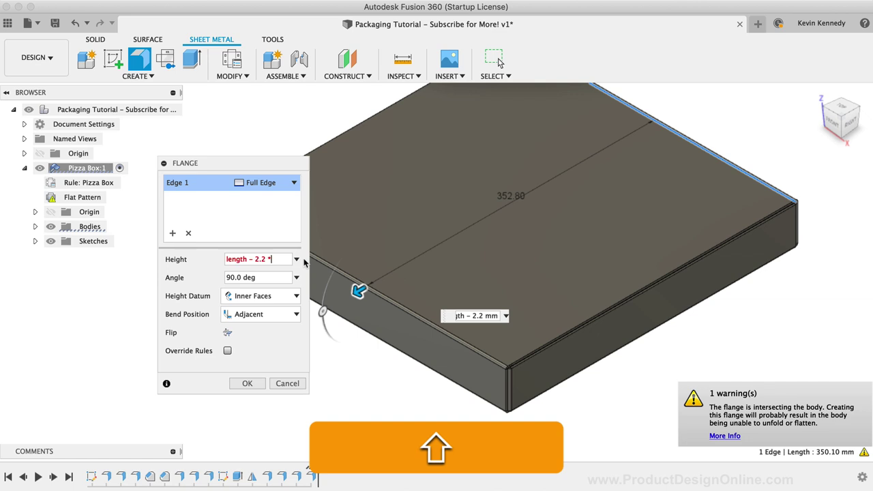
text(3))
click(256, 259)
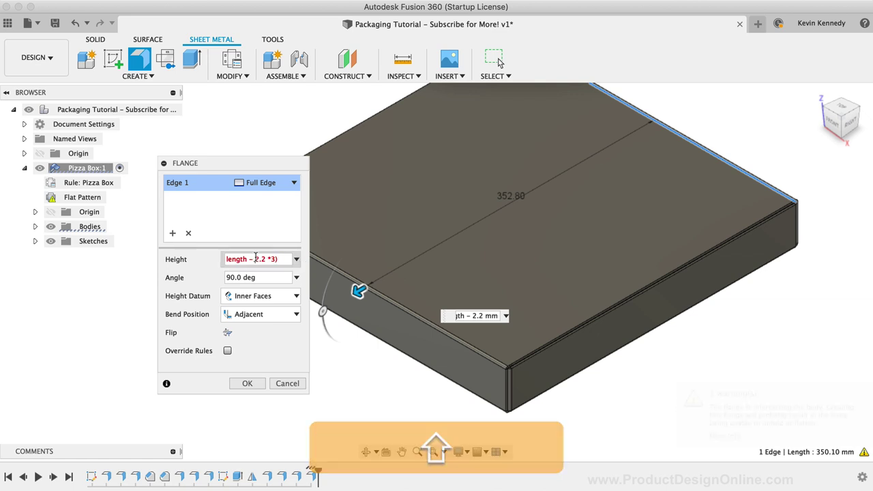
text(()
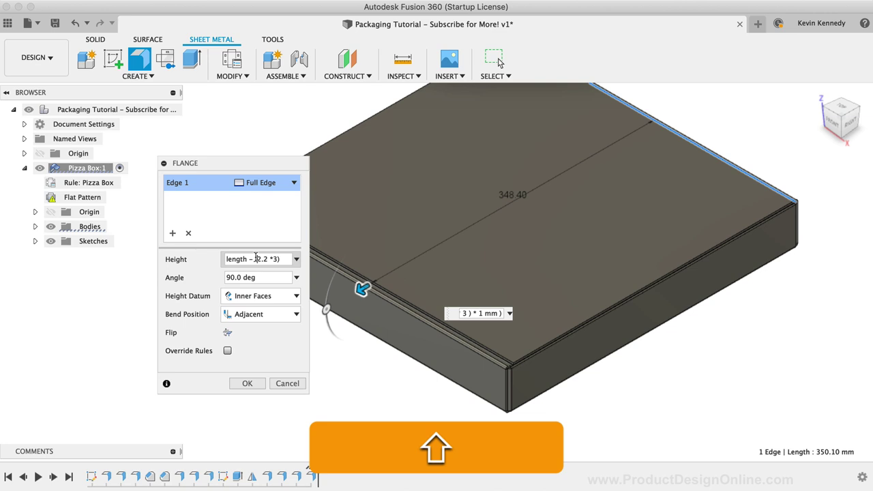
click(248, 384)
- Start a flange without chaining on the lid's front edge and set its height to the height parameter
right_drag(199, 309, 297, 400)
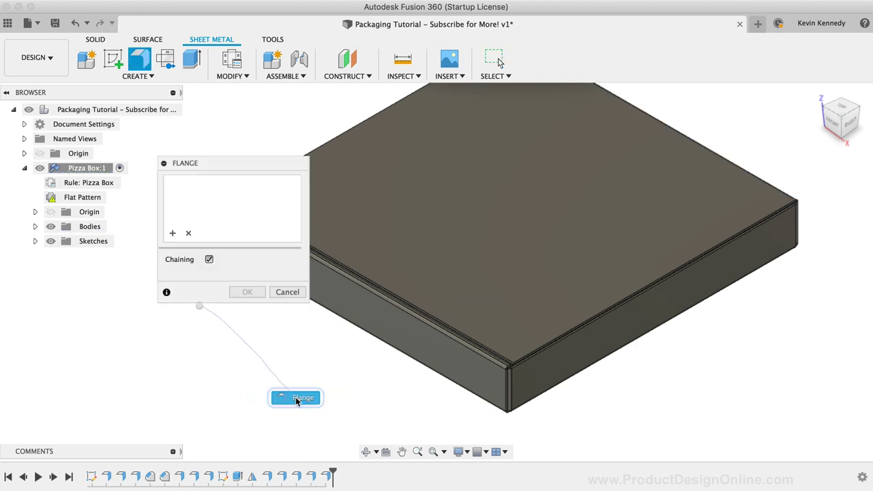
click(209, 261)
scroll(439, 277, up, 5)
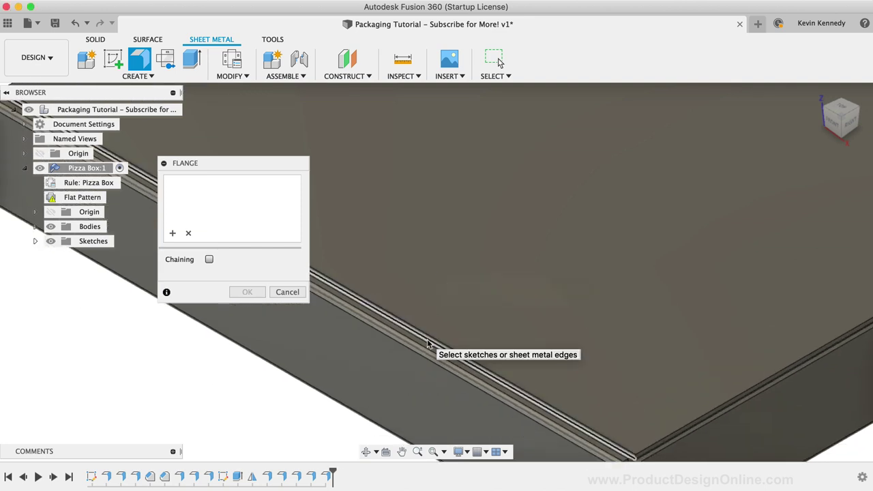
click(428, 345)
click(240, 297)
click(245, 312)
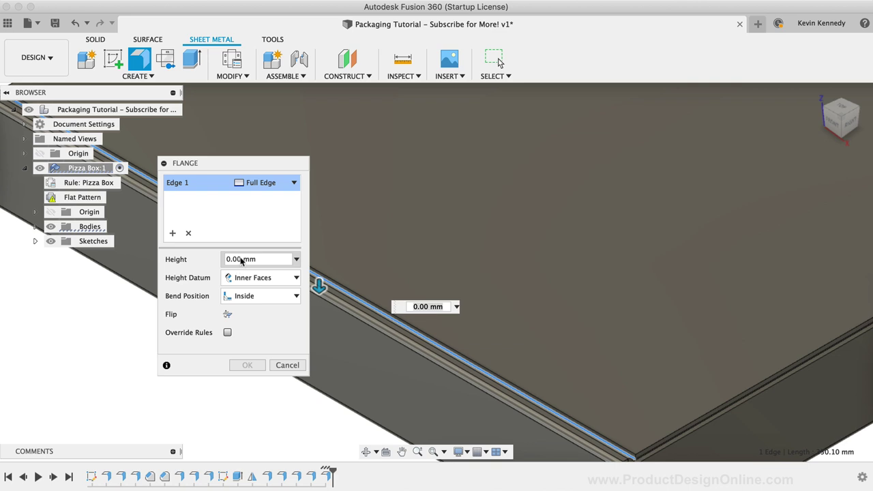
click(240, 260)
text(height)
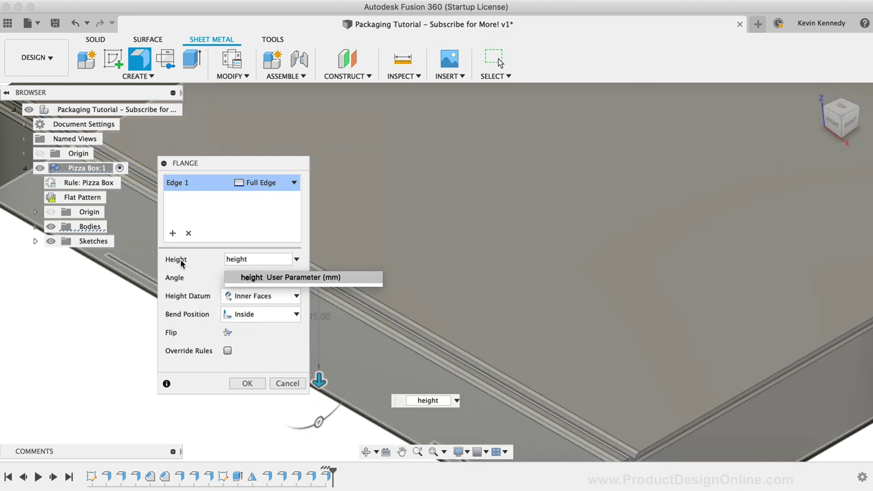
- Subtract an allowance from the height parameter in the lid's front flap height and create the flange
text( - 2)
key(BackSpace)
text(thic)
key(BackSpace)
key(BackSpace)
key(BackSpace)
key(BackSpace)
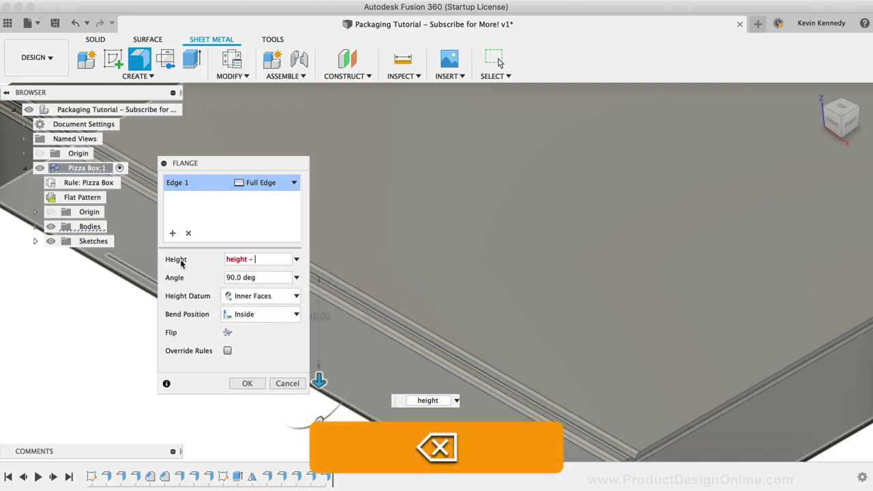
click(248, 384)
key(F6)
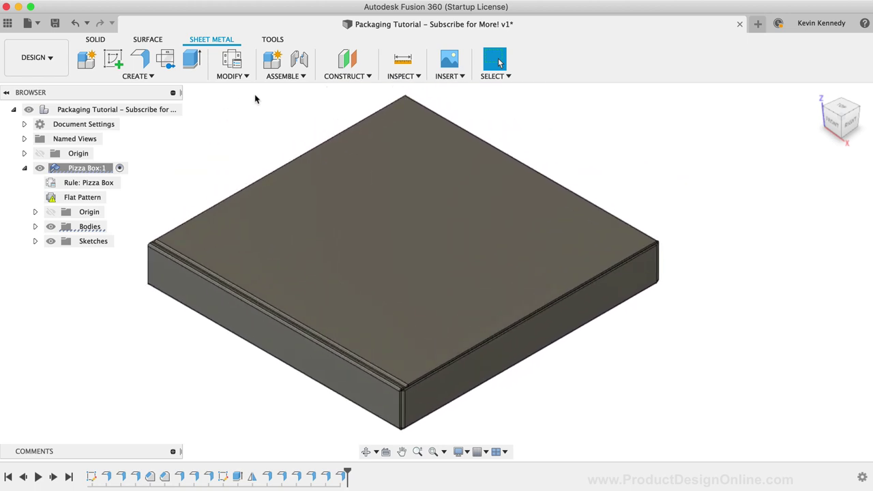
- Create a section analysis from the outer side wall face with a Y distance of -50 mm
click(403, 77)
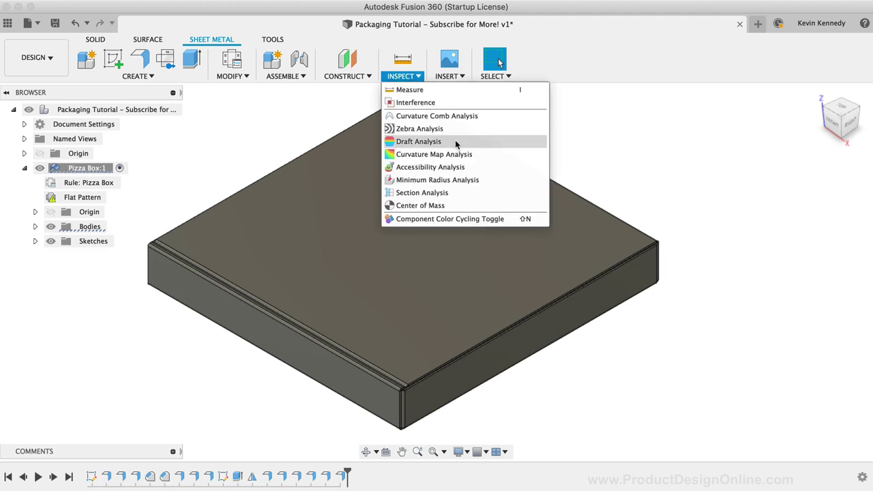
click(474, 193)
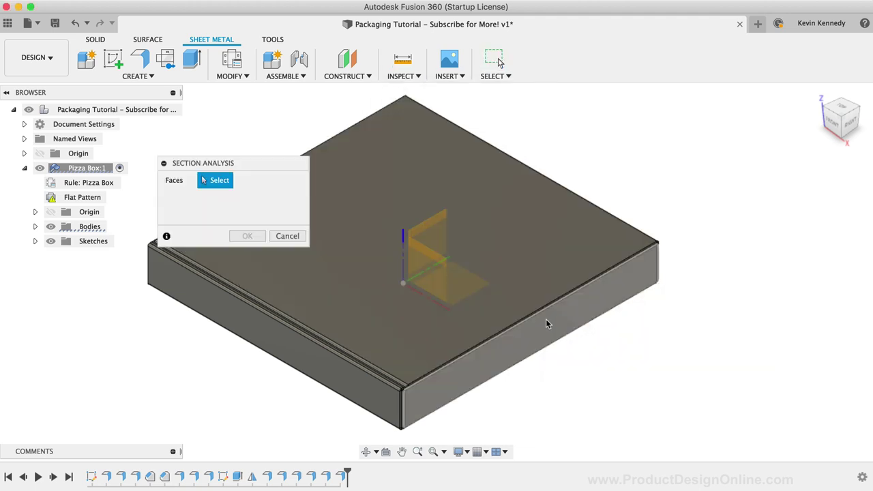
click(546, 318)
drag(566, 331, 527, 307)
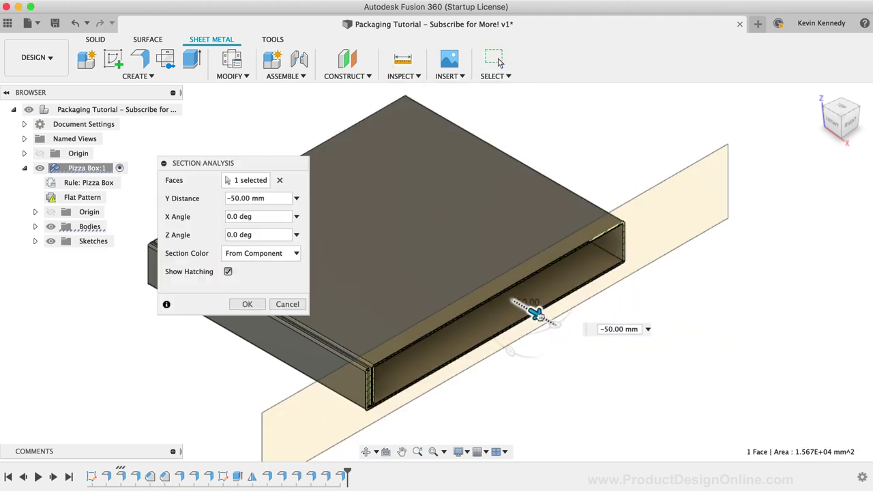
click(247, 304)
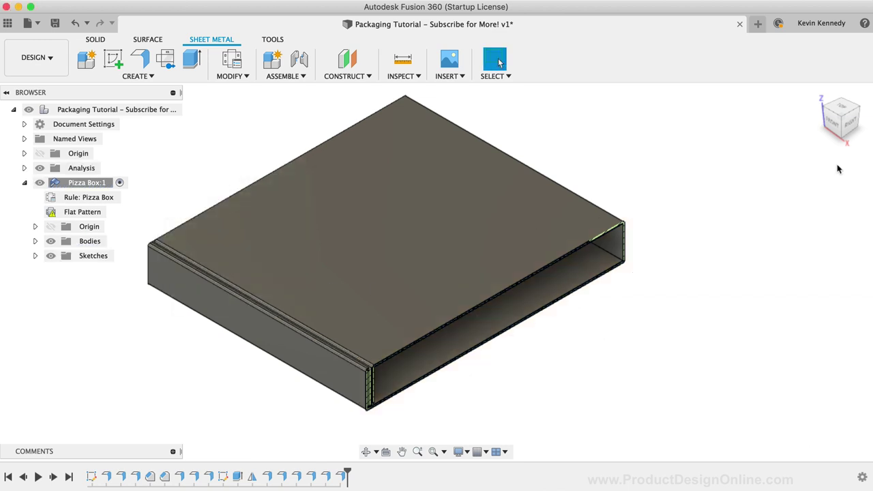
- Examine the lid's front flap against the folded front wall in the section's side view and hide the section analysis
click(850, 125)
scroll(253, 267, up, 5)
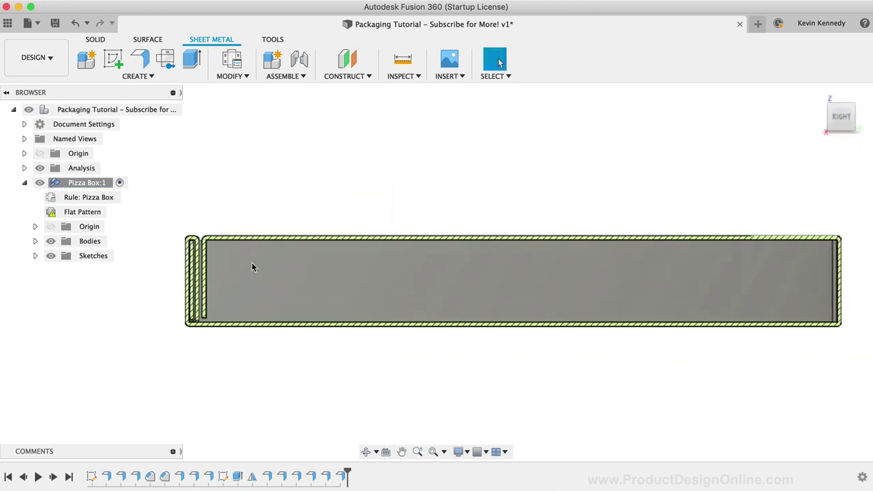
scroll(253, 268, up, 3)
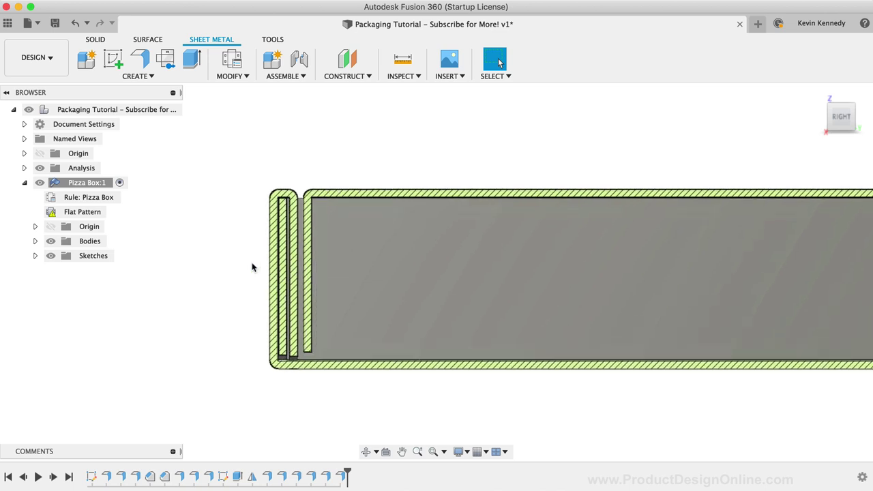
key(F6)
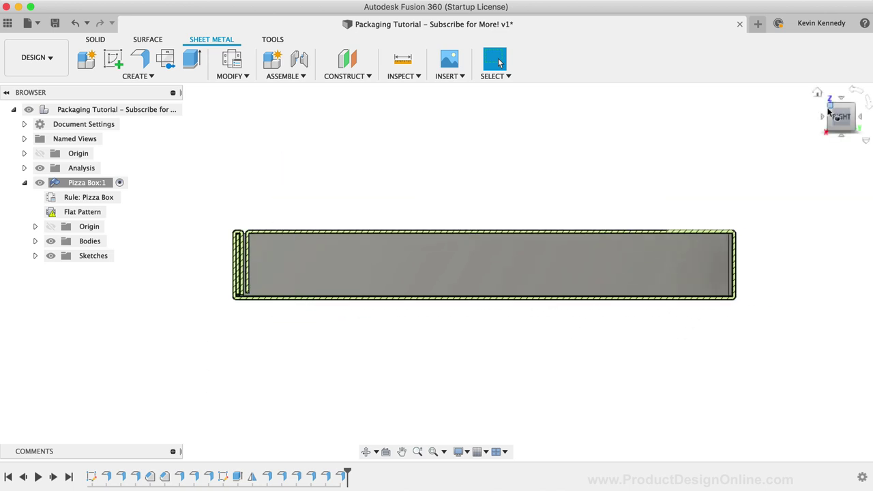
shift+middle_drag(208, 388, 215, 240)
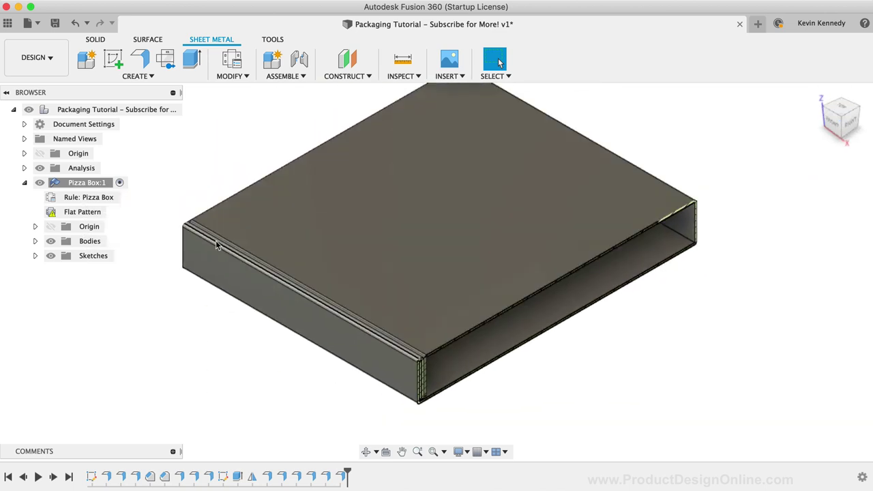
click(39, 168)
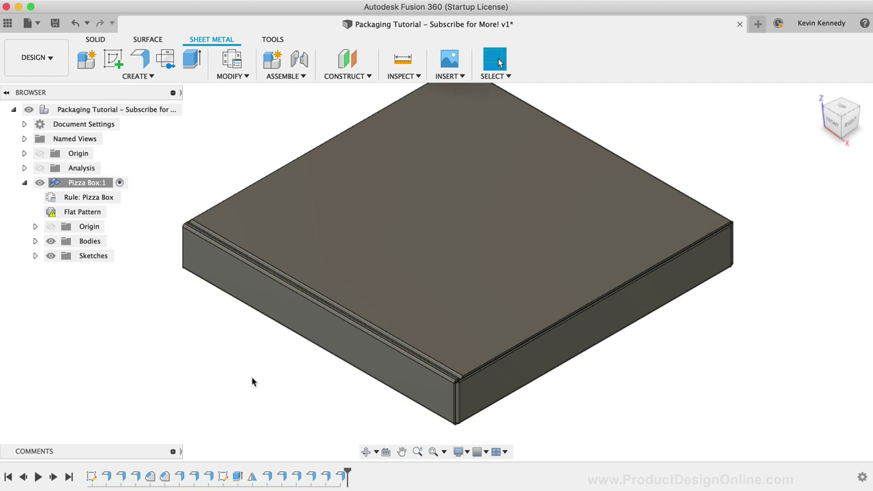
- Start a flange without chaining on the two opposite side edges of the lid
scroll(253, 382, down, 3)
scroll(253, 382, up, 3)
scroll(253, 382, up, 2)
right_drag(167, 384, 221, 416)
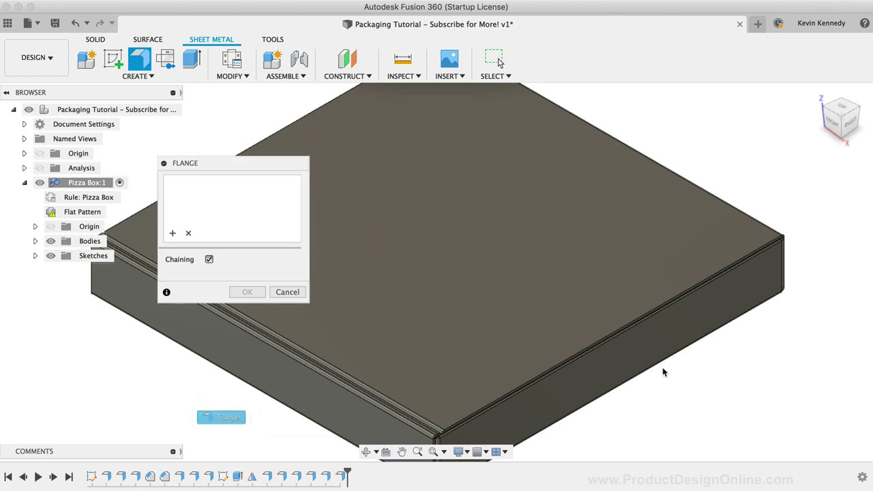
scroll(663, 372, up, 5)
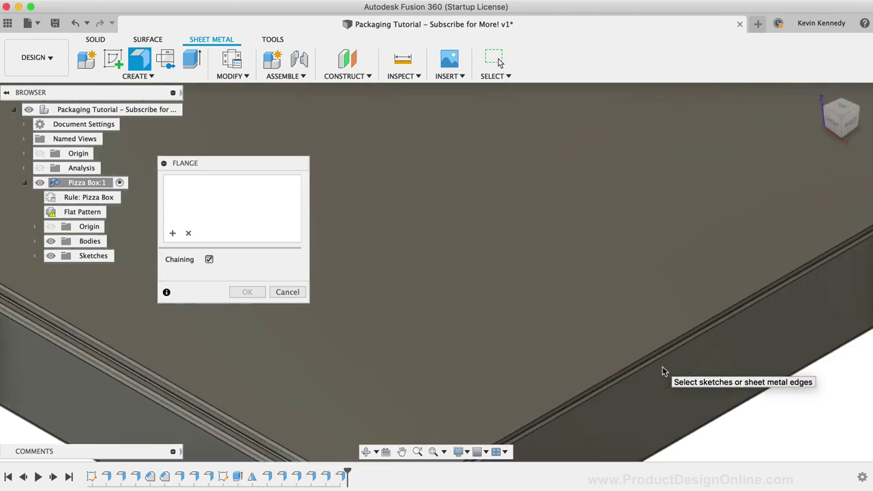
scroll(451, 394, up, 3)
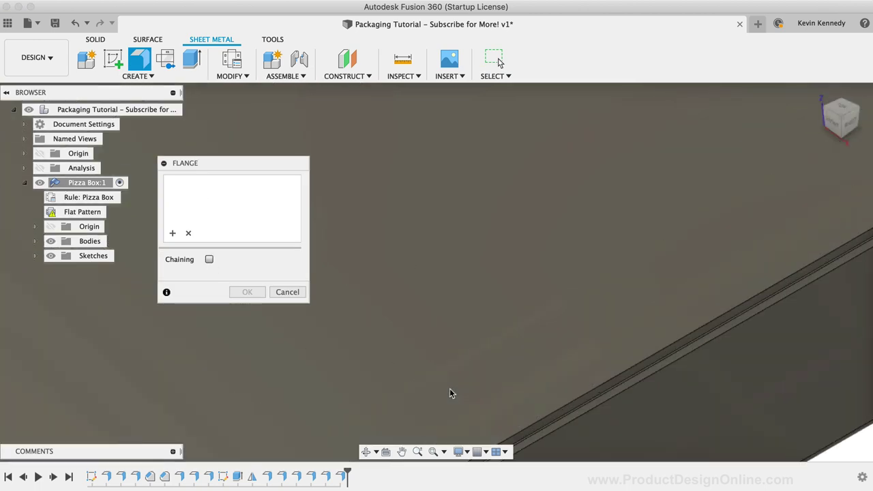
click(537, 394)
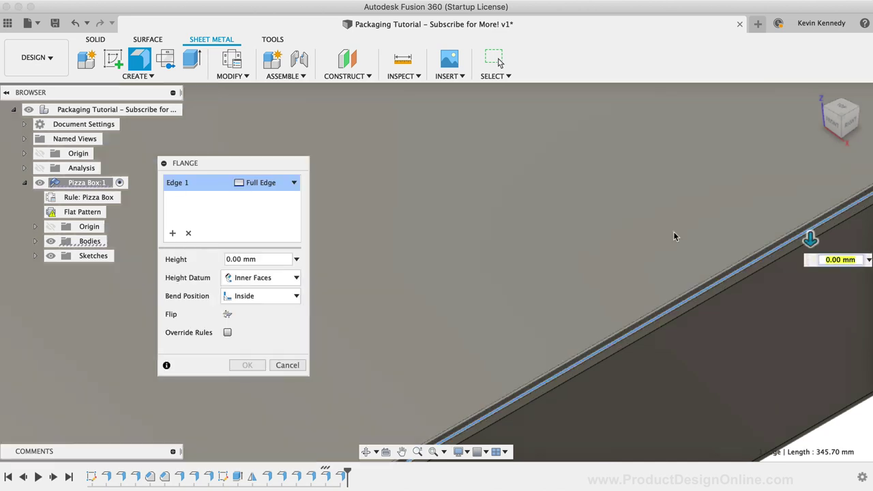
click(826, 108)
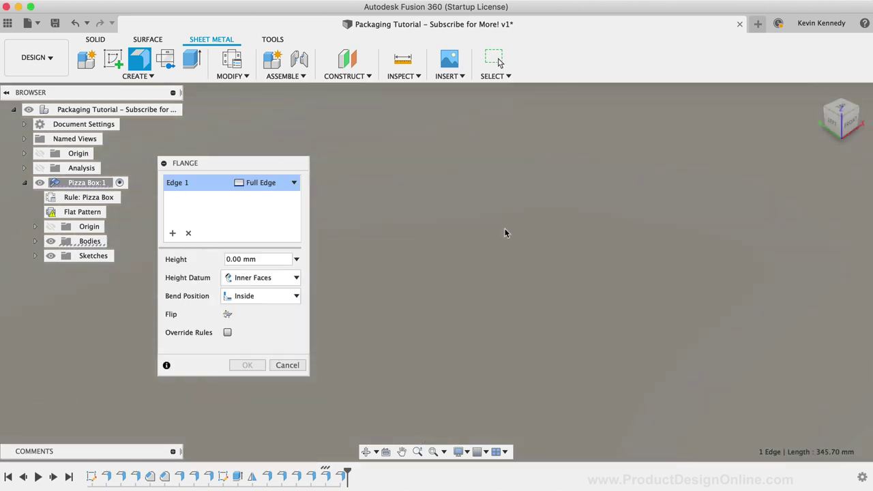
shift+middle_drag(503, 233, 444, 353)
click(444, 357)
- Set the lid side flaps' height to the height parameter and create them with the Inside bend position
click(237, 259)
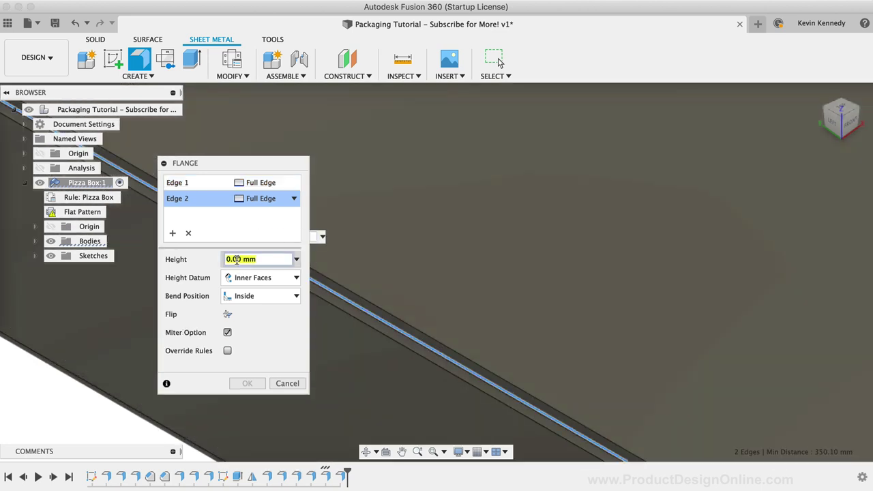
text(height)
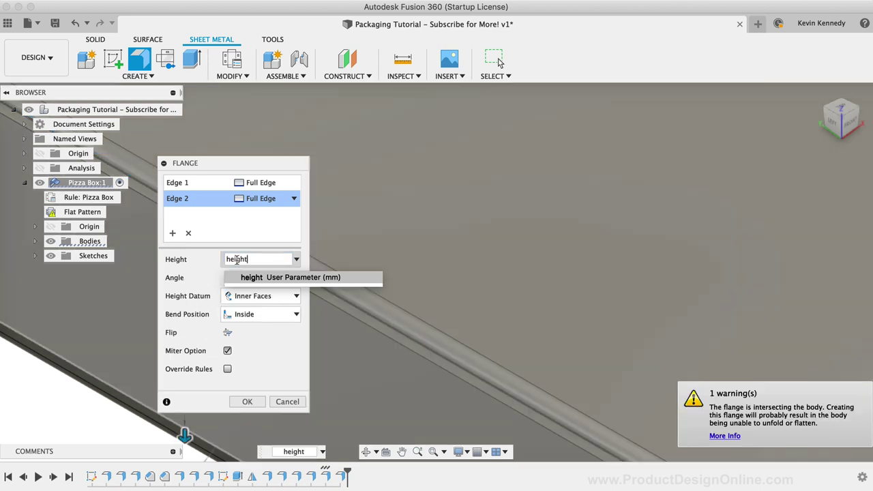
click(260, 339)
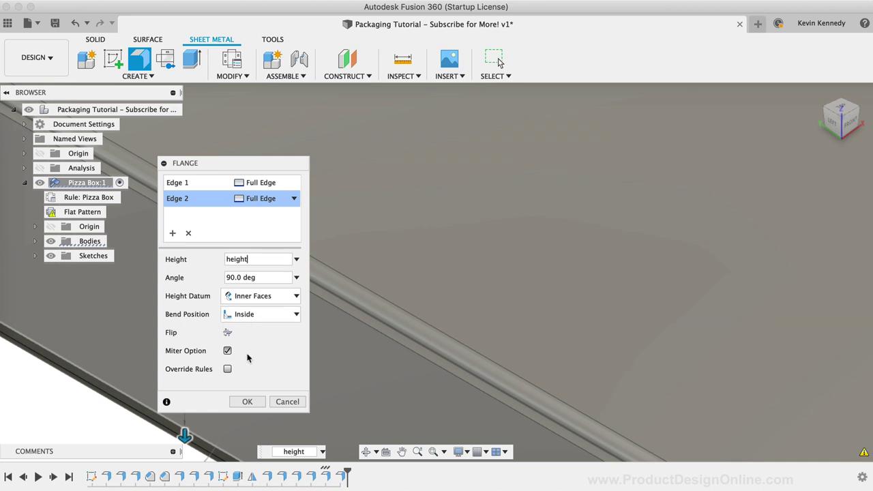
click(247, 401)
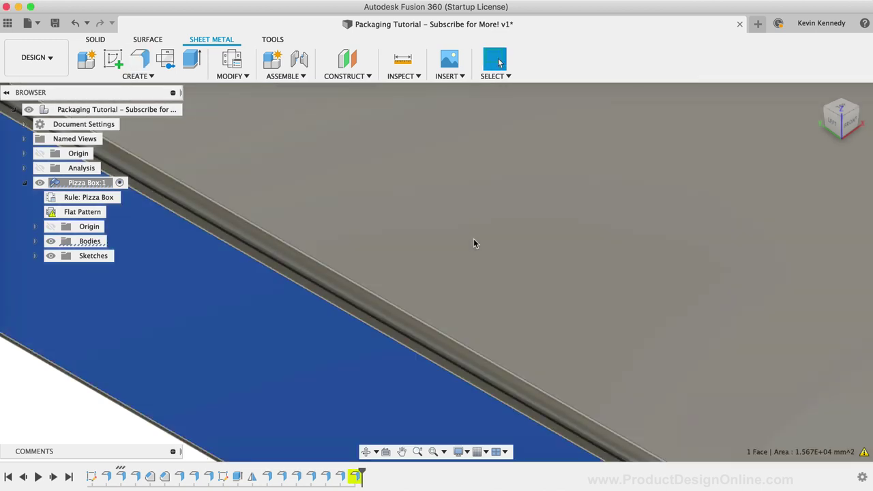
- Edit the floor's two side wall flanges and change their bend position to Adjacent
scroll(475, 243, down, 5)
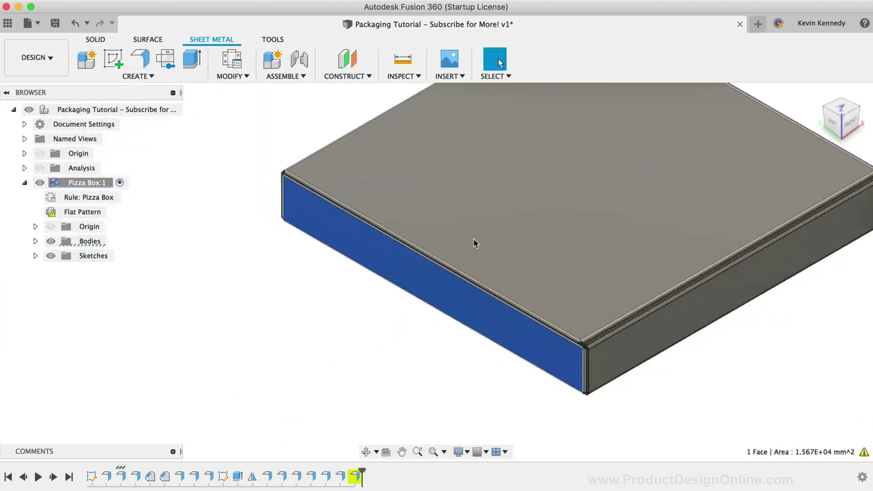
scroll(475, 244, down, 3)
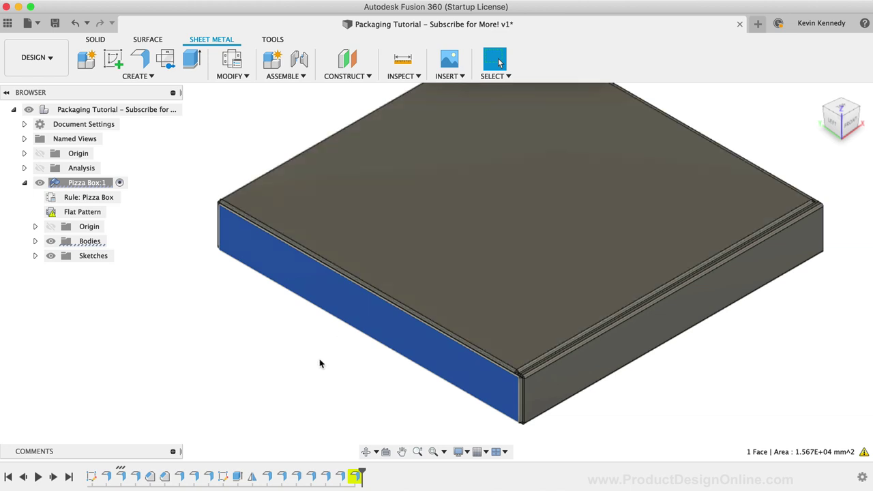
click(320, 364)
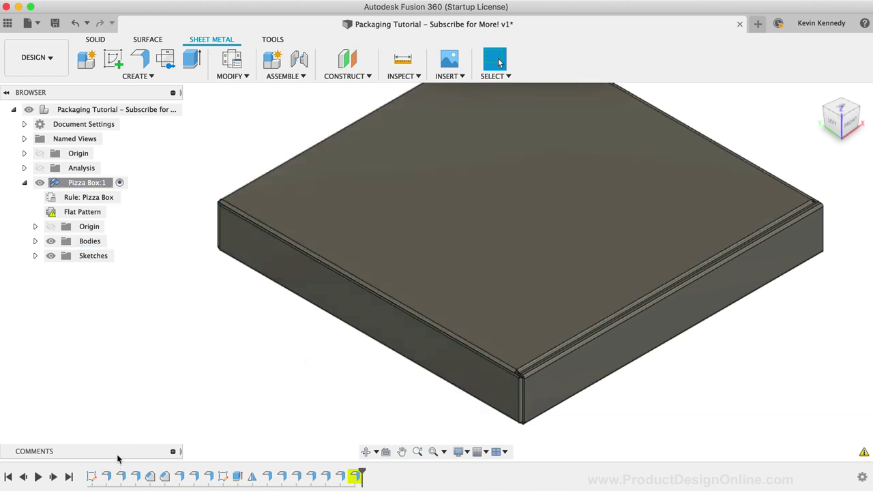
double_click(121, 476)
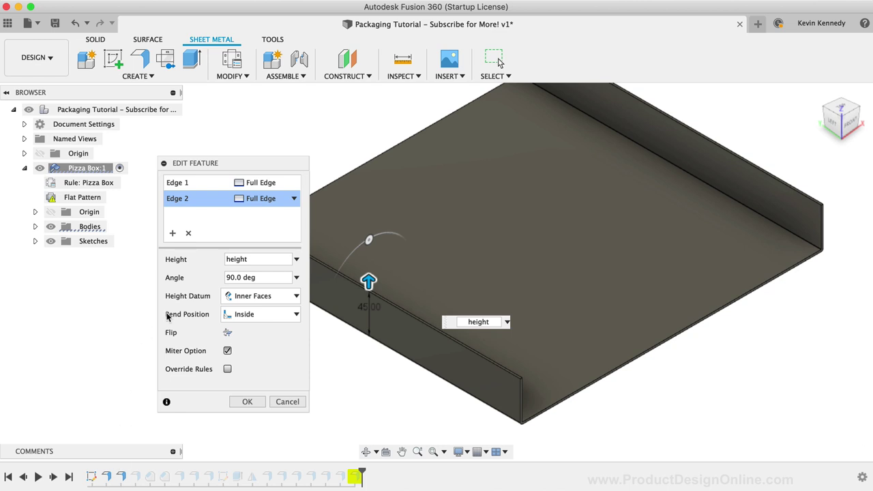
click(268, 316)
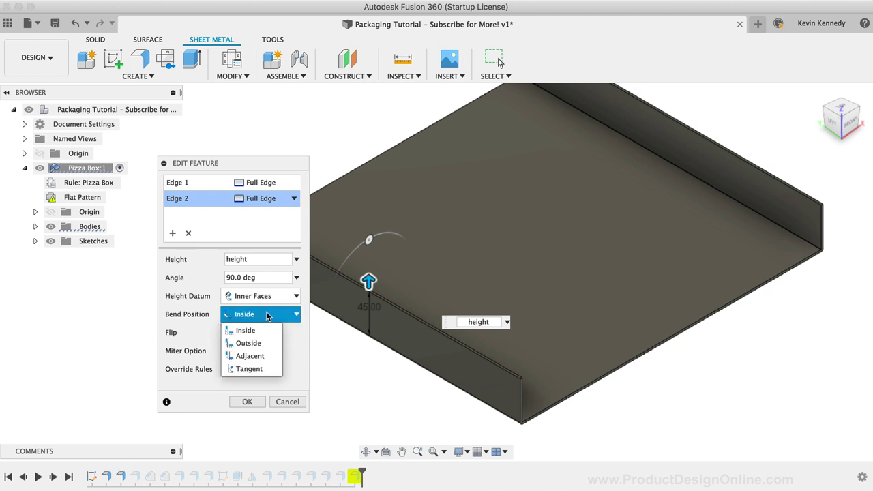
click(264, 357)
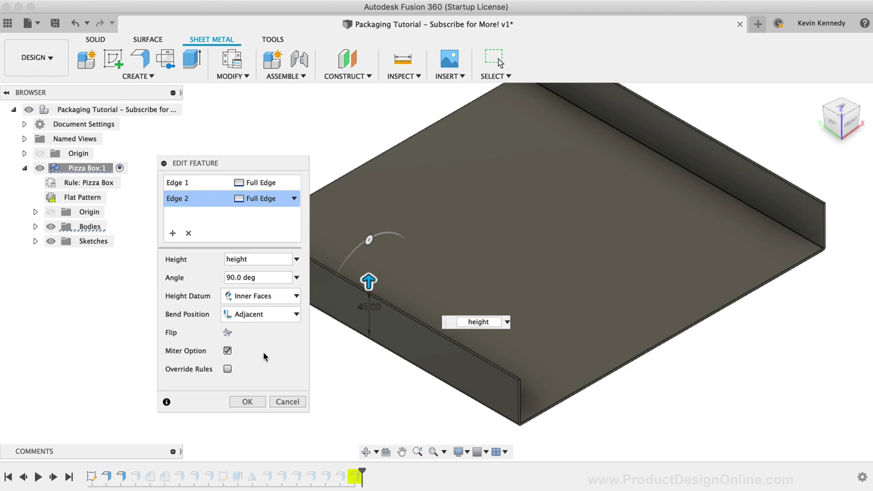
click(254, 402)
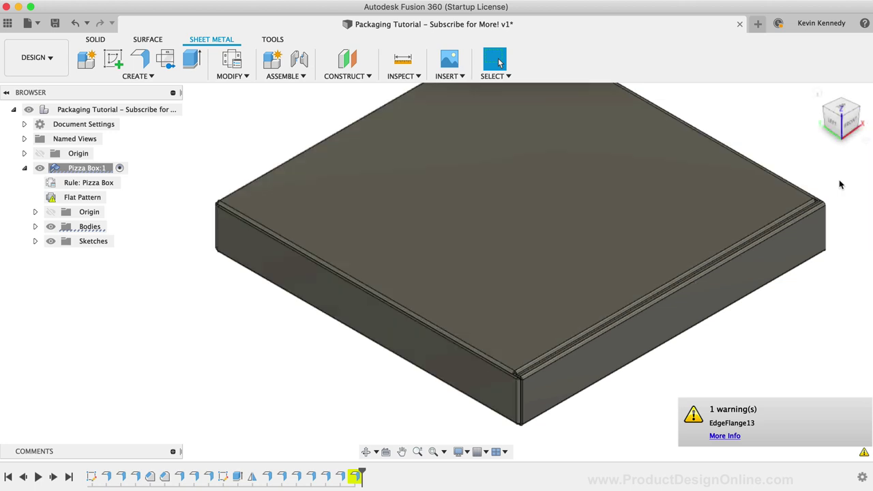
- Create a section analysis from the lid's top face at a -10 mm distance and examine the overlapping walls at the back corner
click(818, 93)
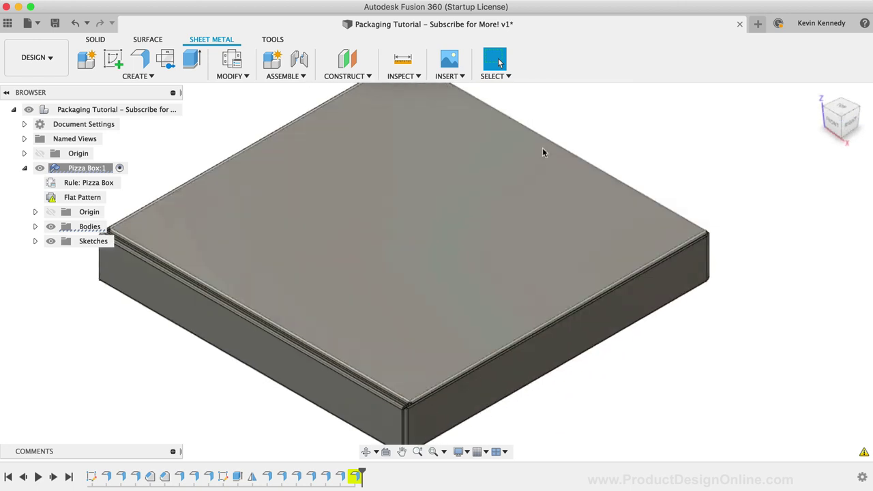
click(397, 73)
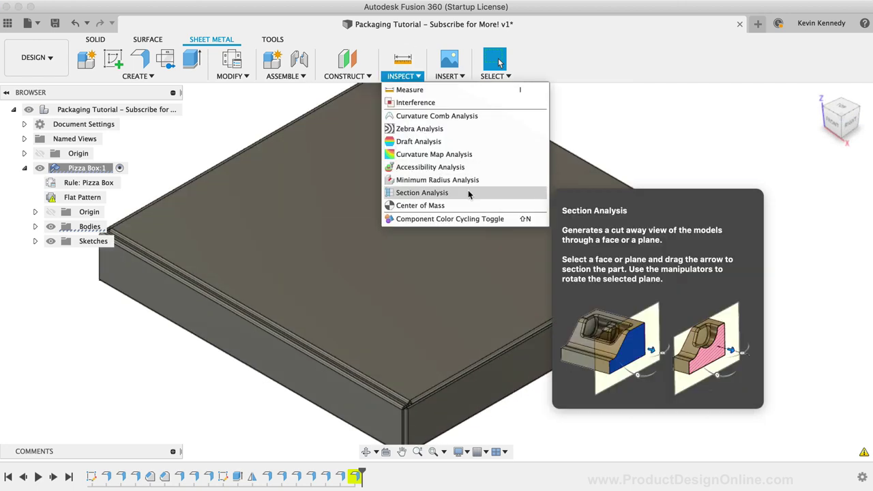
click(468, 192)
click(385, 180)
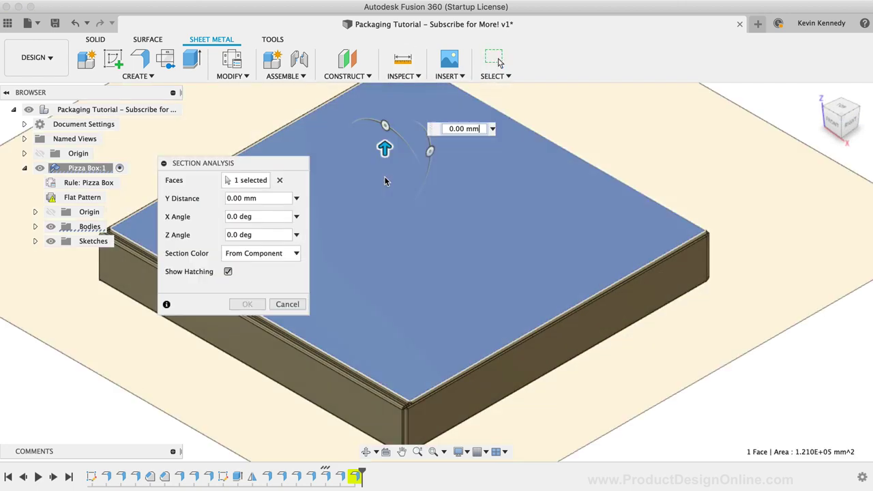
drag(385, 149, 385, 160)
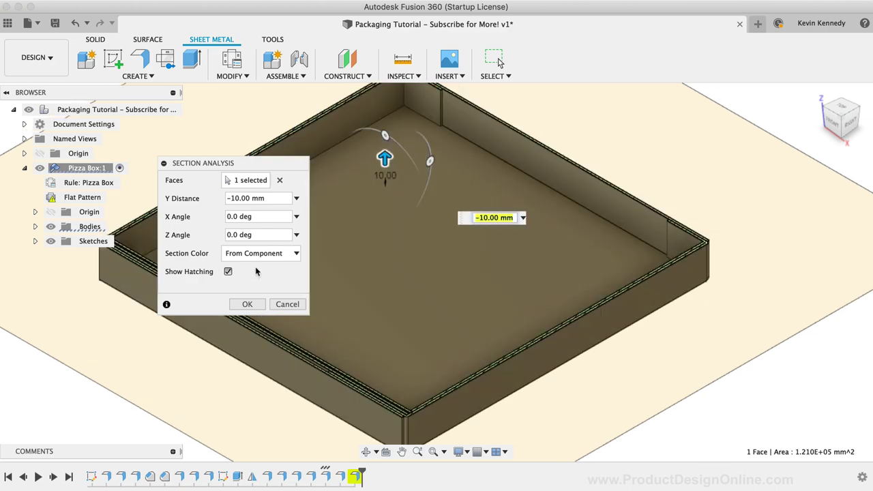
click(247, 305)
scroll(325, 194, down, 5)
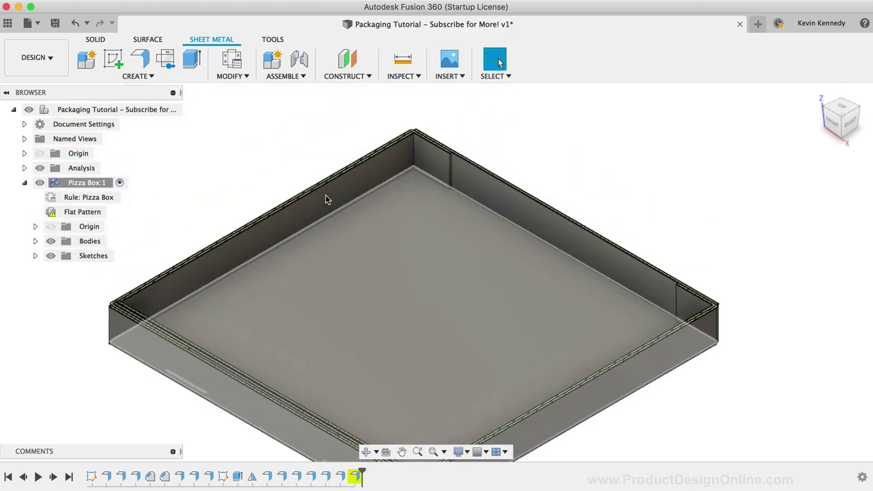
scroll(406, 150, up, 5)
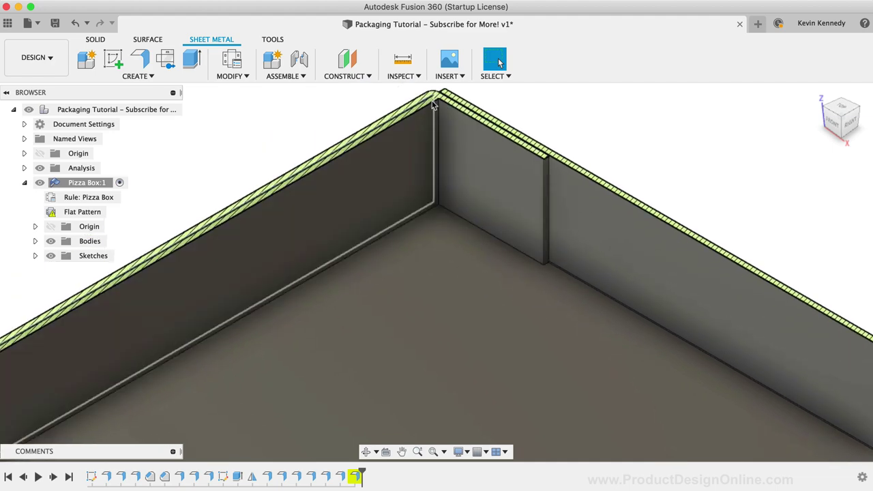
scroll(491, 161, down, 4)
scroll(491, 161, up, 3)
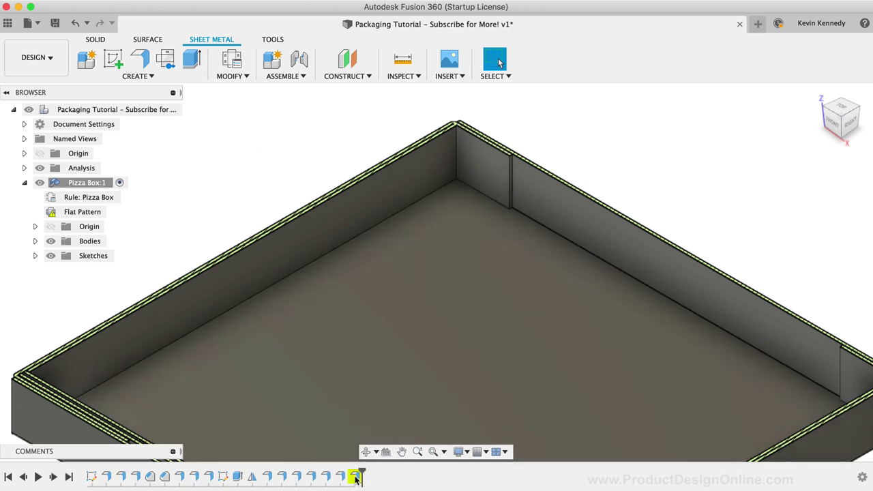
- Edit the lid's side flap flange and set Edge 2 to Two Side with both distances at 170 mm
double_click(355, 477)
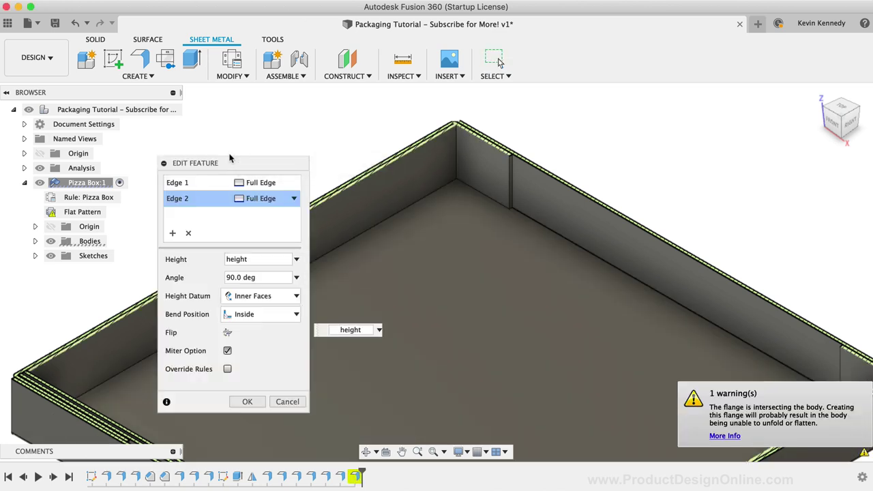
click(294, 198)
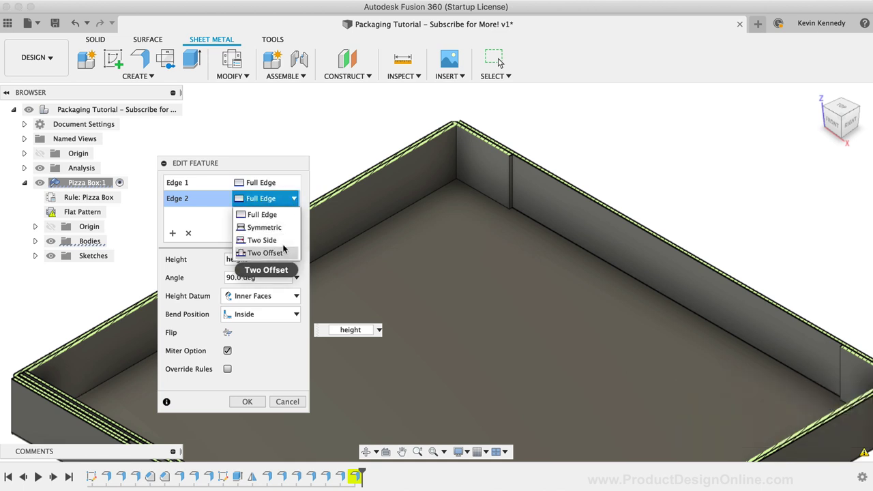
click(282, 242)
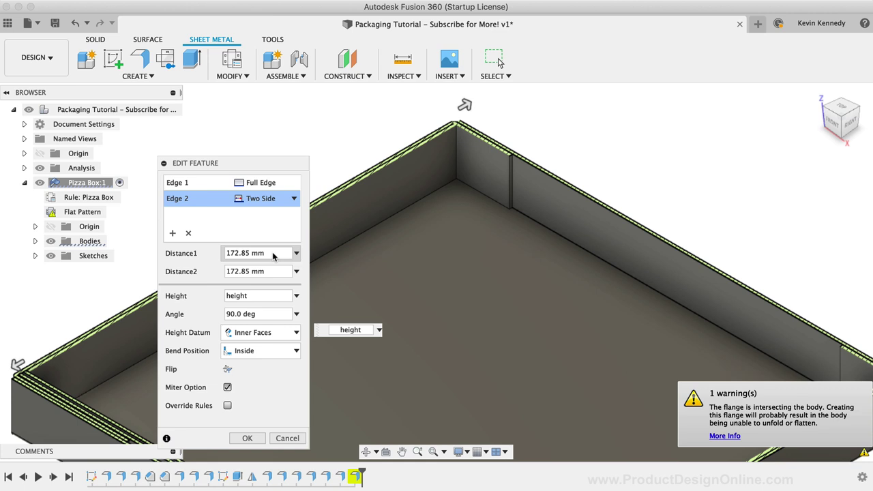
drag(251, 255, 228, 255)
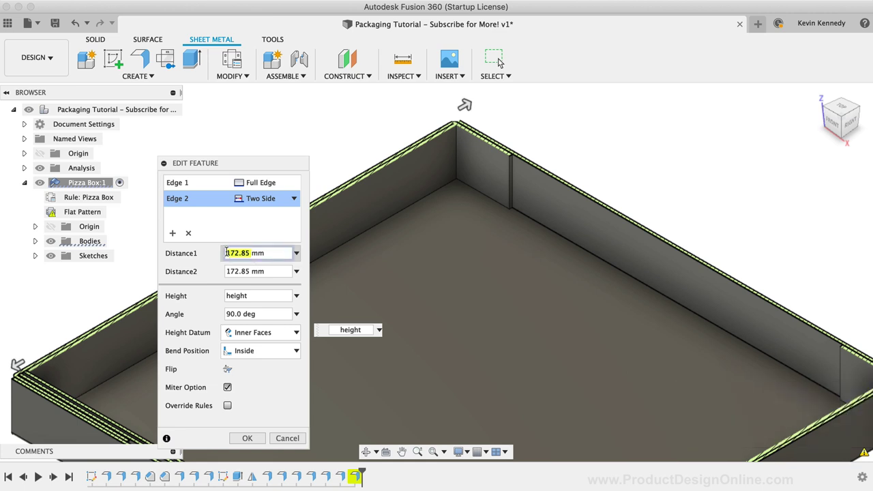
drag(464, 104, 430, 129)
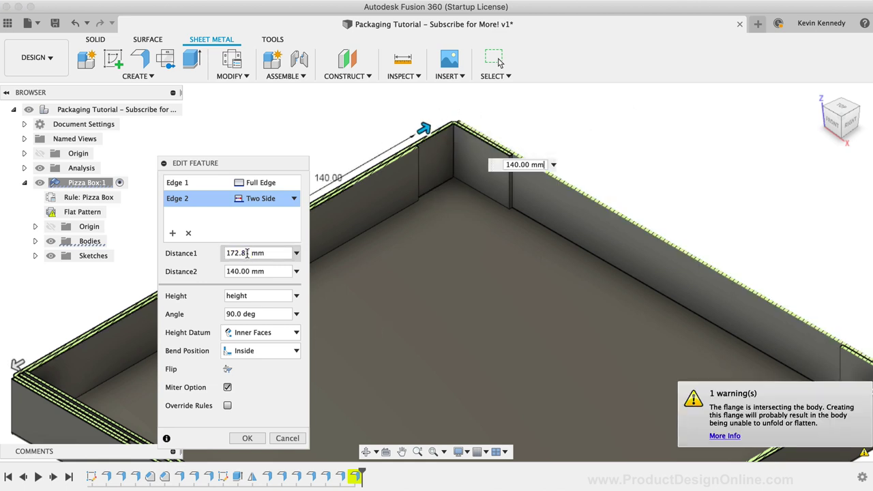
drag(248, 253, 221, 253)
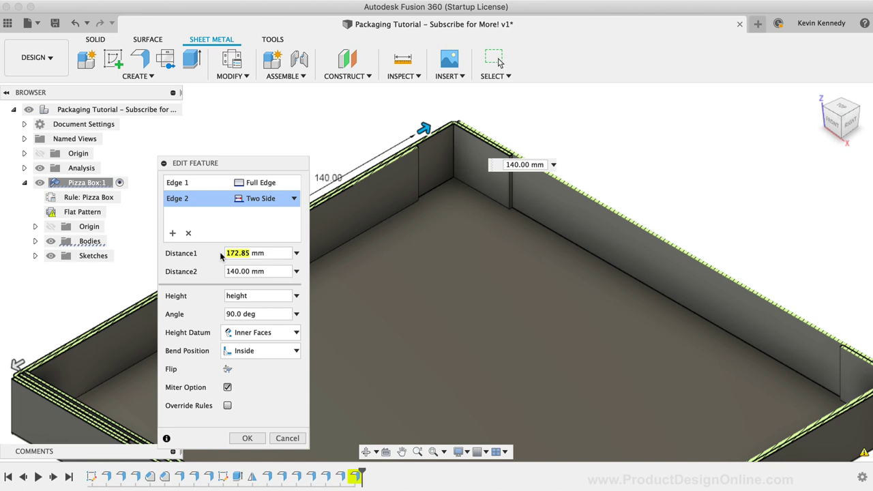
text(170)
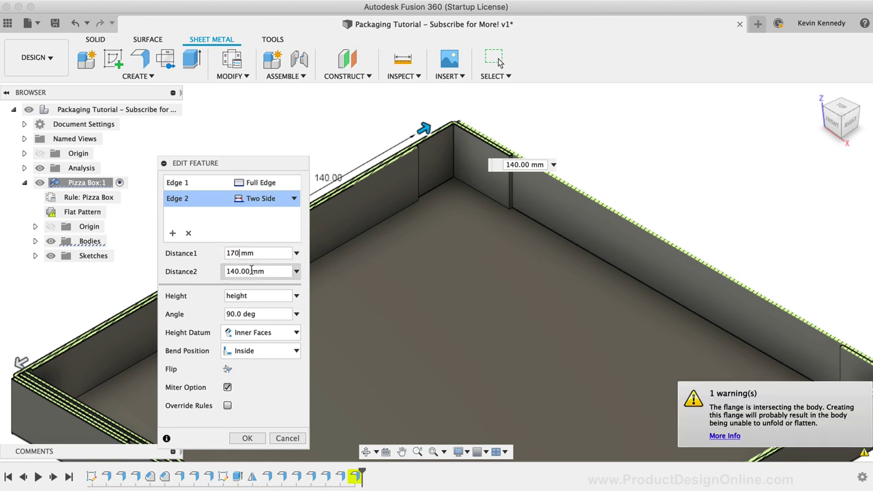
drag(249, 271, 214, 272)
text(170mm)
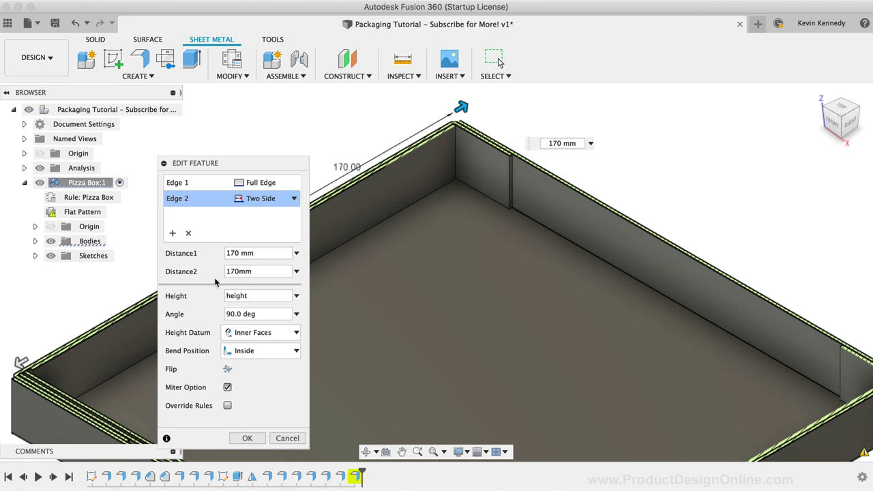
- Set Edge 1 of the lid's side flaps to Two Side with both distances at 170 mm and apply the flange edit
click(255, 183)
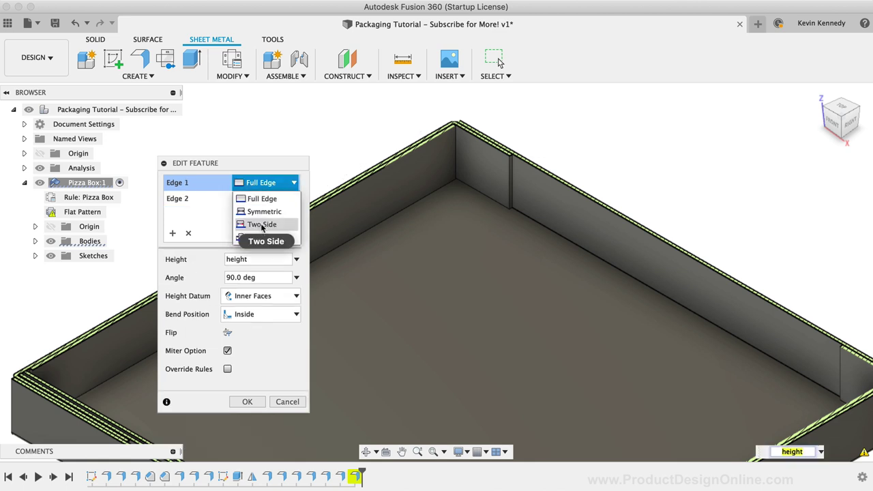
click(262, 225)
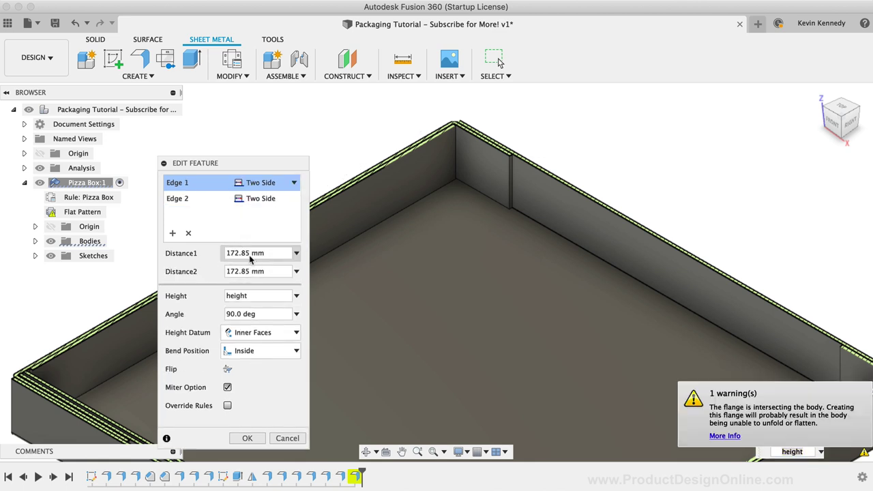
drag(250, 258, 229, 255)
text(1)
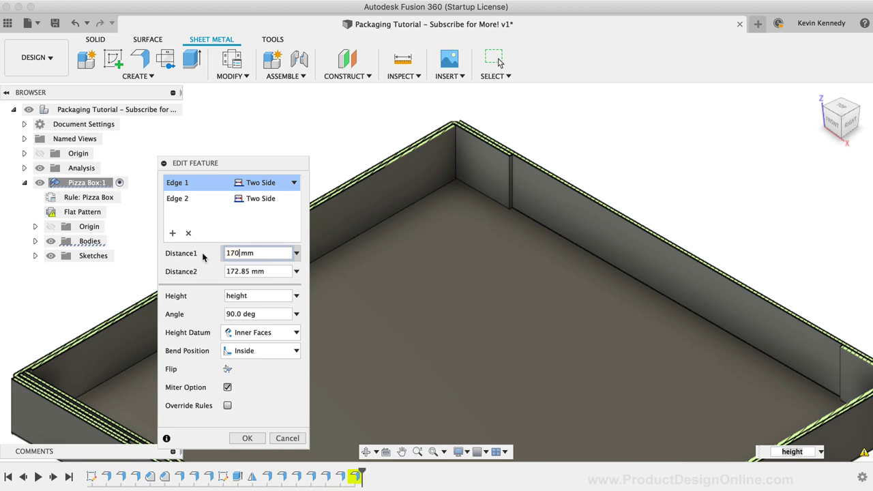
text(70)
click(234, 271)
drag(250, 272, 202, 276)
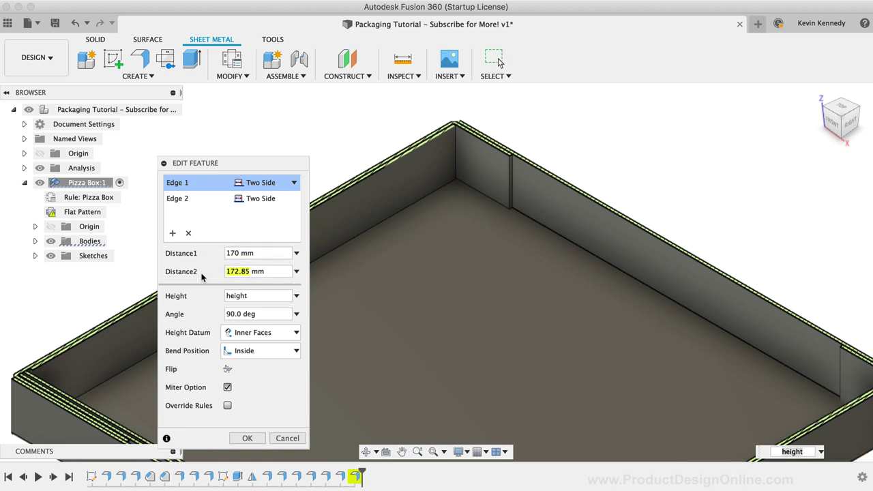
text(170)
click(250, 439)
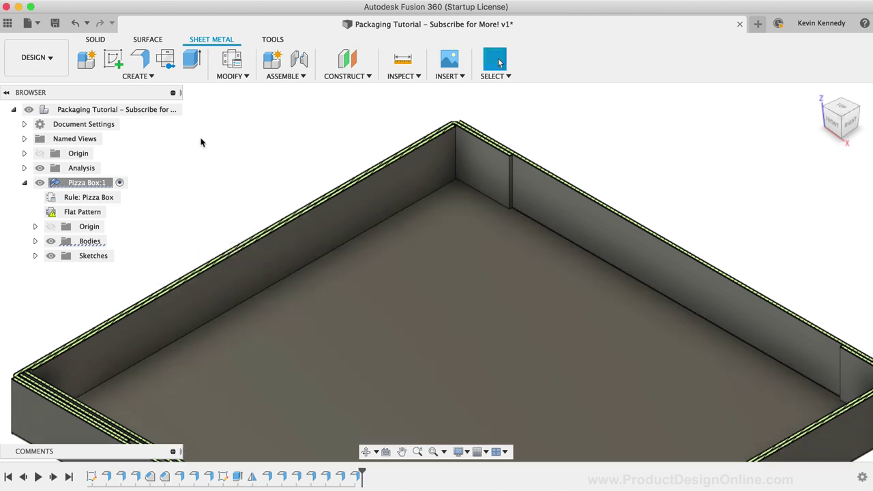
- Hide the section analysis and activate the pizza box's flat pattern in a top view
key(F6)
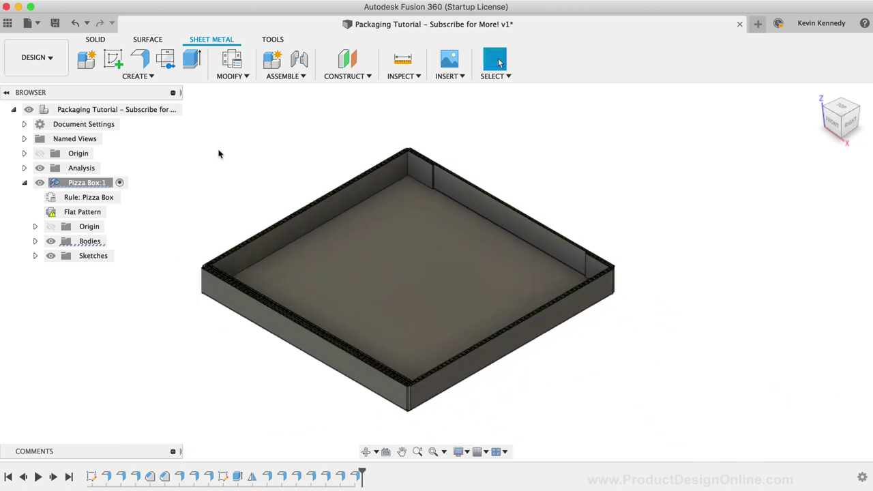
click(40, 168)
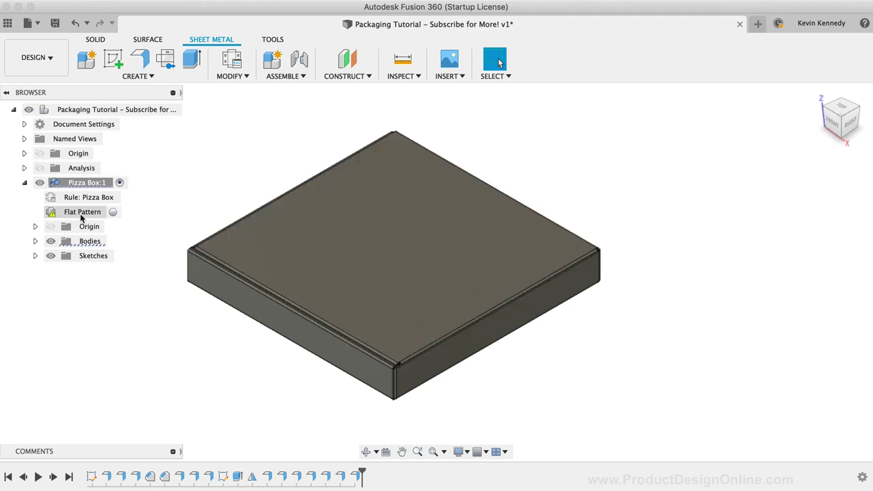
click(113, 213)
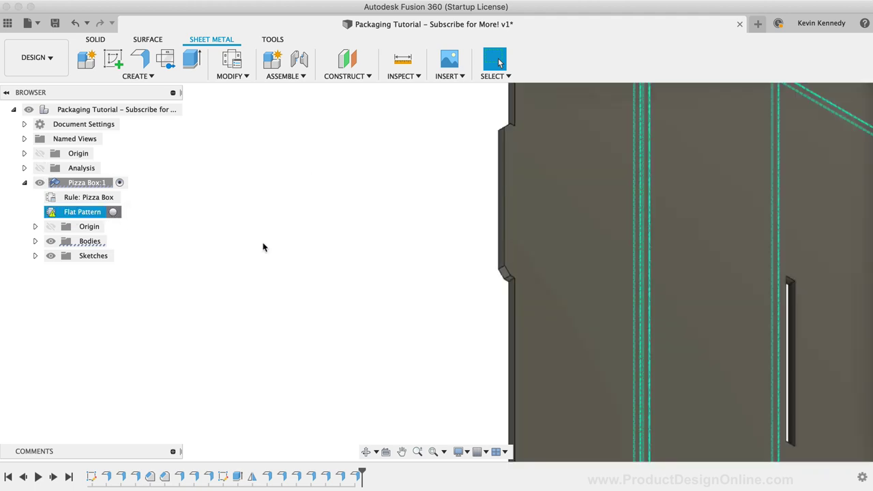
click(840, 111)
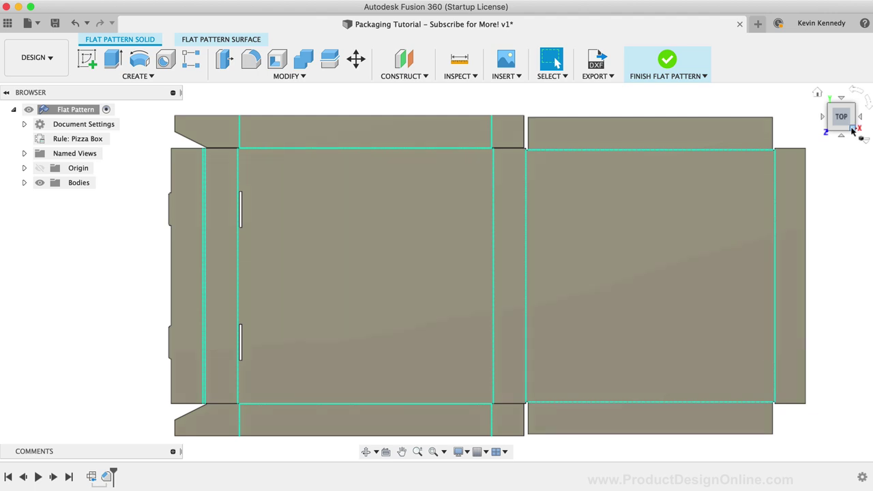
- Select the two outer corner edges of one lid side flap in the flat pattern
click(852, 132)
scroll(751, 216, up, 5)
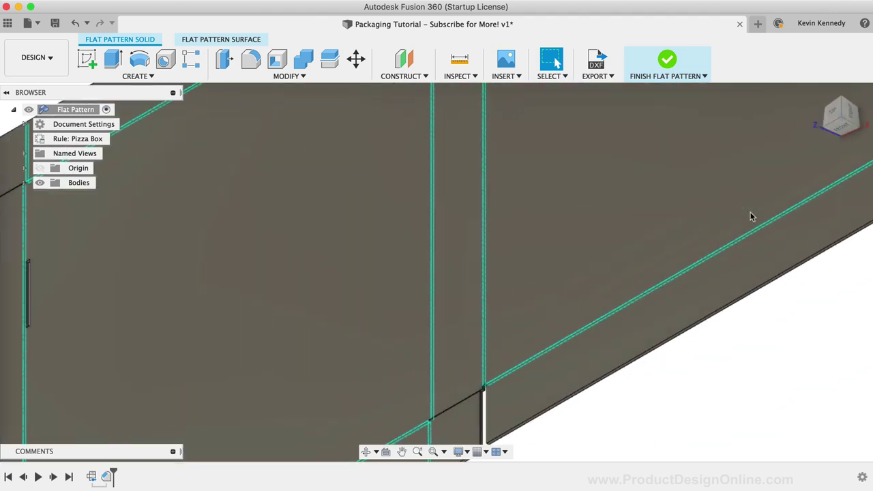
scroll(751, 215, right, 5)
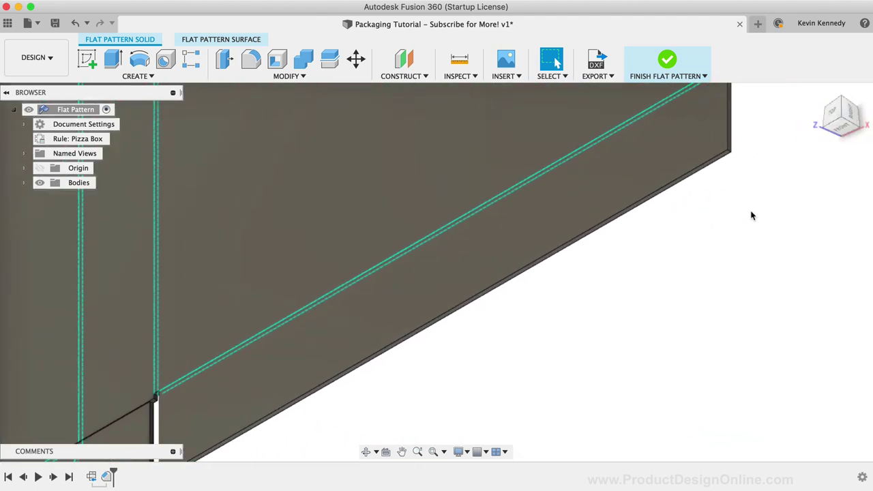
scroll(751, 205, up, 2)
scroll(766, 142, up, 3)
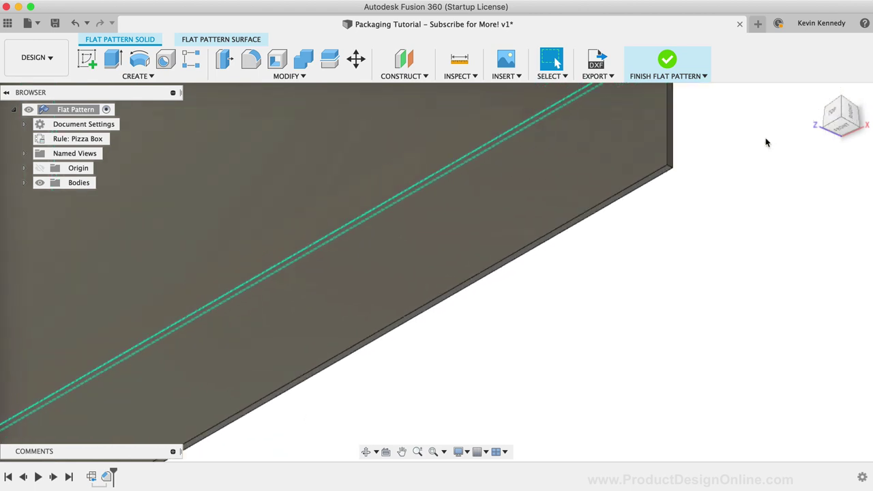
scroll(639, 185, up, 2)
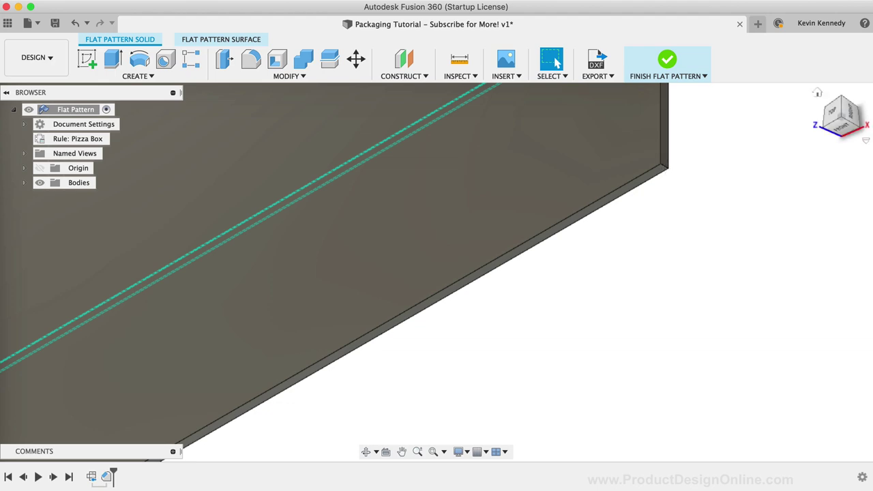
scroll(663, 170, down, 1)
scroll(785, 101, up, 3)
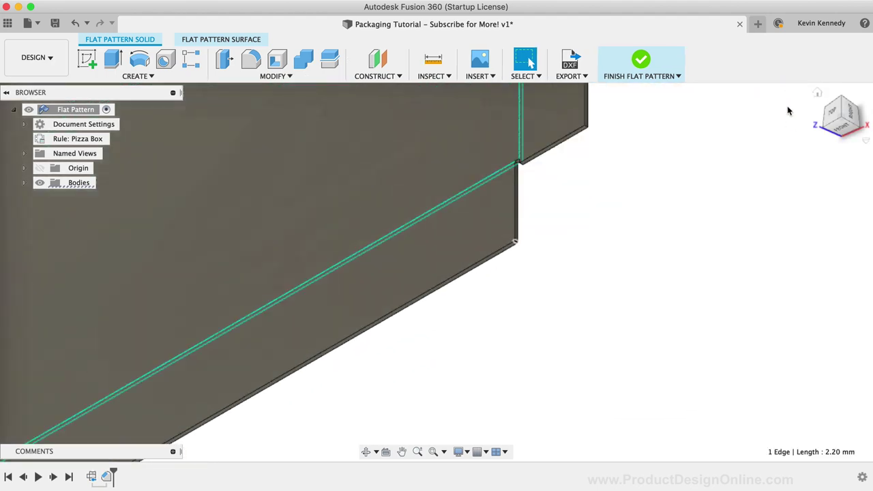
middle_drag(788, 110, 434, 299)
shift+click(462, 289)
scroll(462, 289, down, 3)
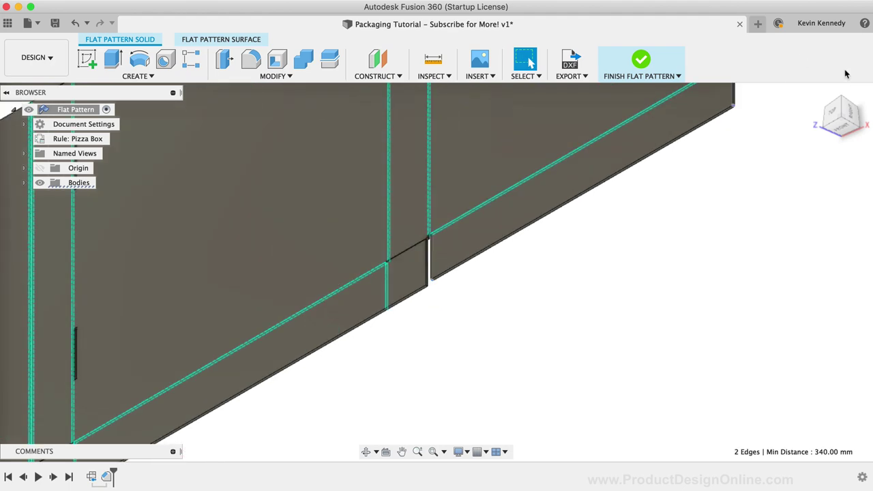
- Add the opposite lid side flap's two outer corner edges to the selection and chamfer all four with an equal distance of 45 mm
drag(844, 86, 802, 166)
scroll(789, 166, up, 3)
scroll(774, 300, up, 6)
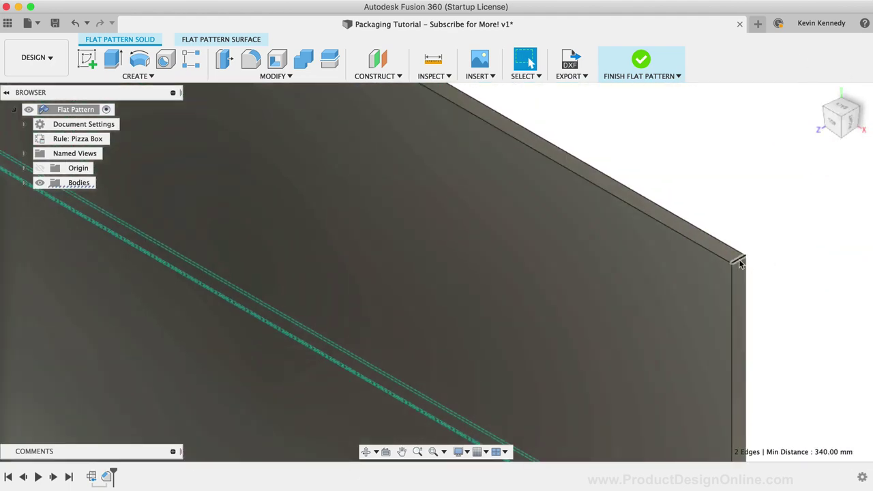
scroll(742, 263, down, 3)
middle_drag(741, 263, 614, 328)
scroll(575, 355, down, 2)
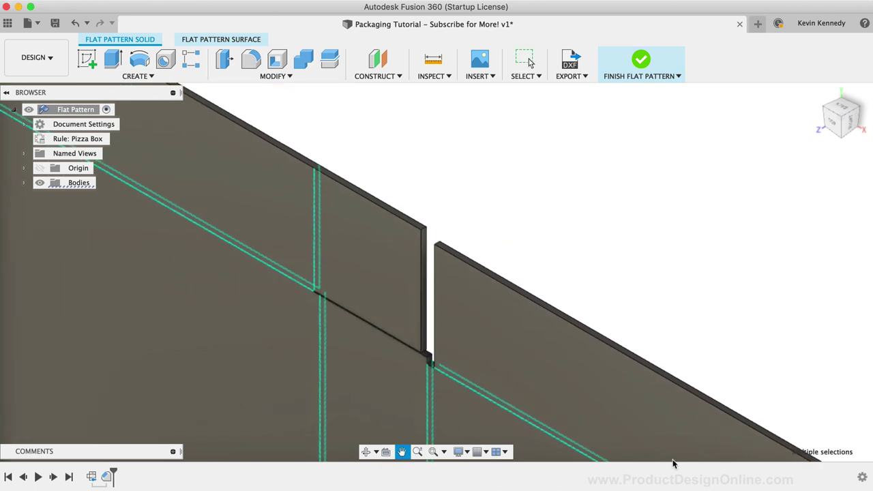
scroll(503, 196, up, 5)
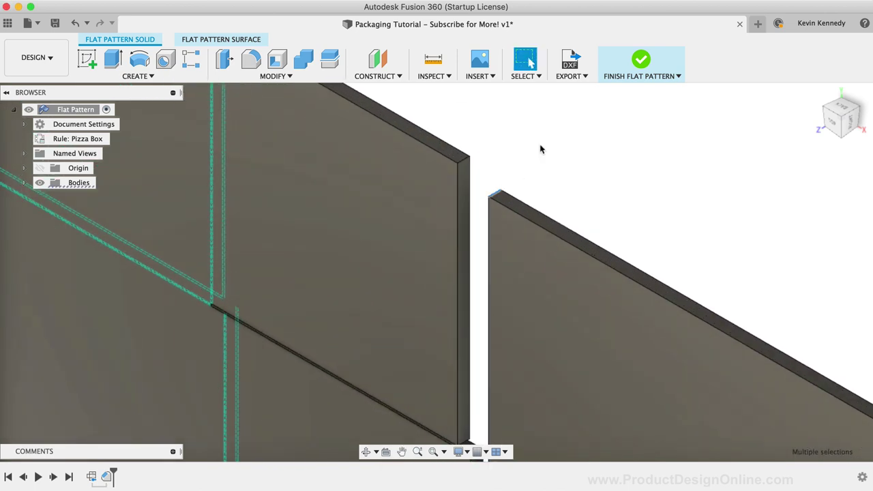
key(shift+s)
text(chamfer)
key(Return)
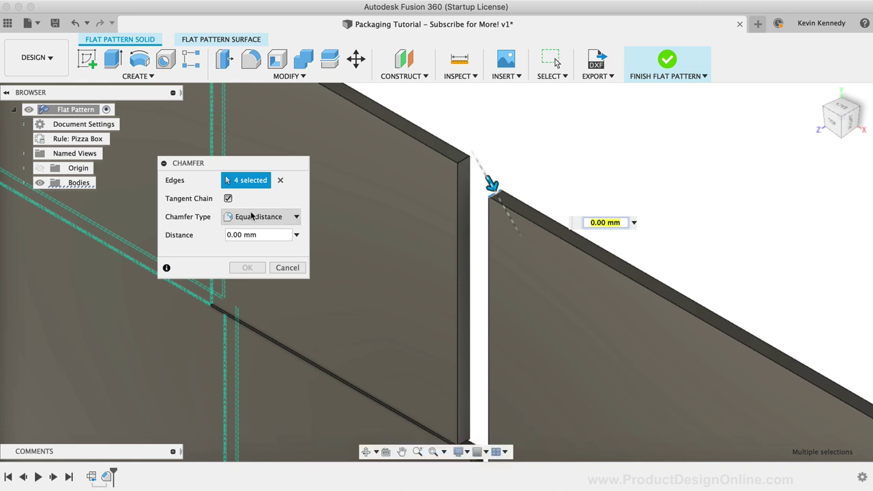
text(45)
click(258, 266)
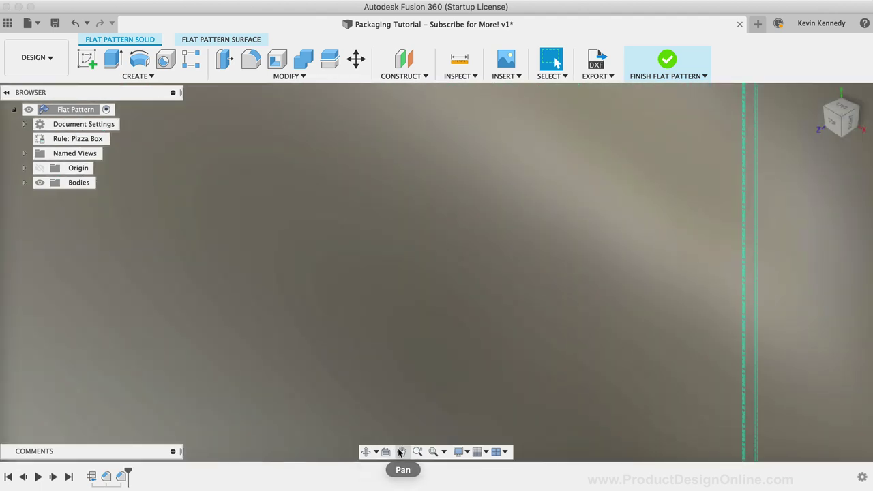
- Chamfer the two outer corner edges of the lid's front flap in the flat pattern with an equal distance of 25 mm
click(401, 452)
key(Escape)
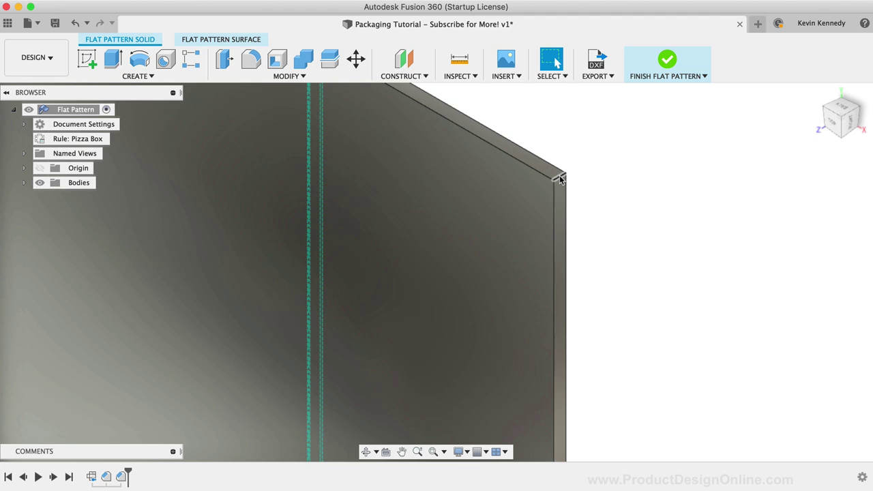
click(560, 180)
click(402, 451)
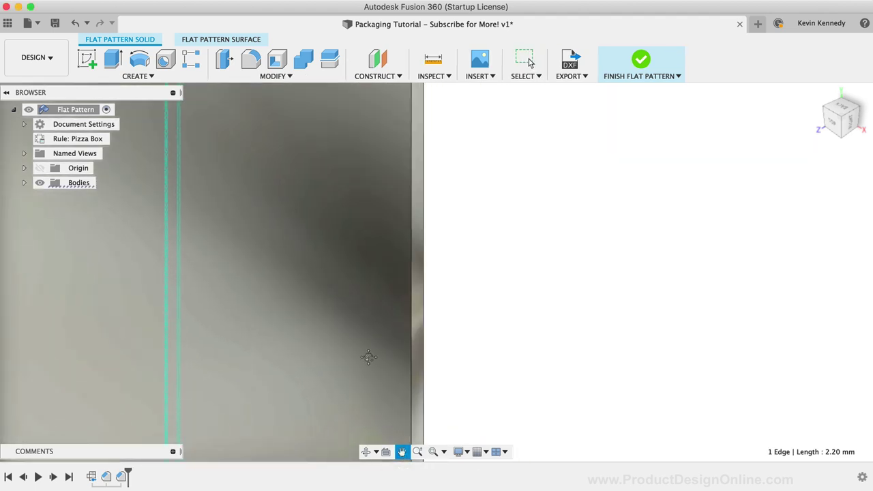
mouse_move(372, 365)
mouse_down()
mouse_move(442, 366)
mouse_move(453, 39)
mouse_up()
key(Escape)
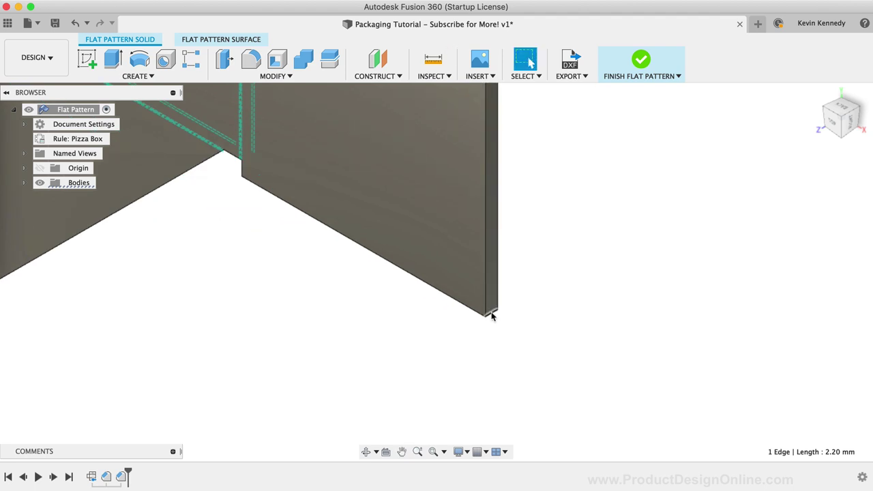
click(491, 315)
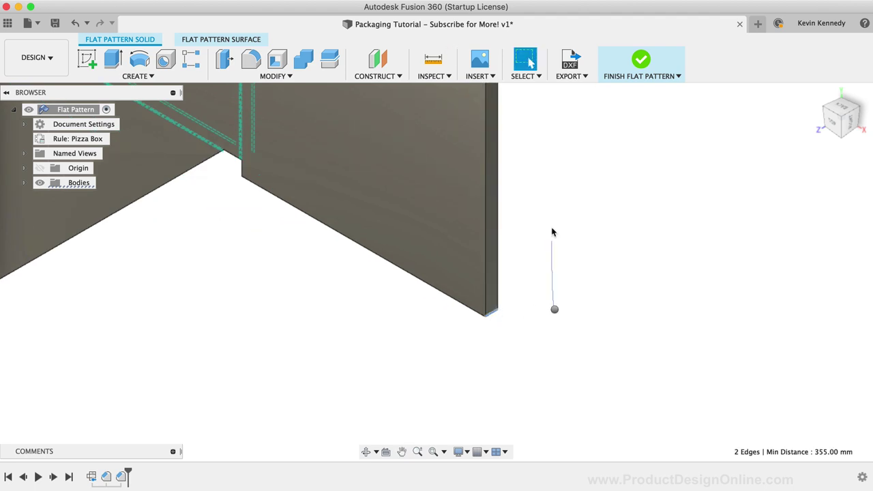
key(ctrl+shift+c)
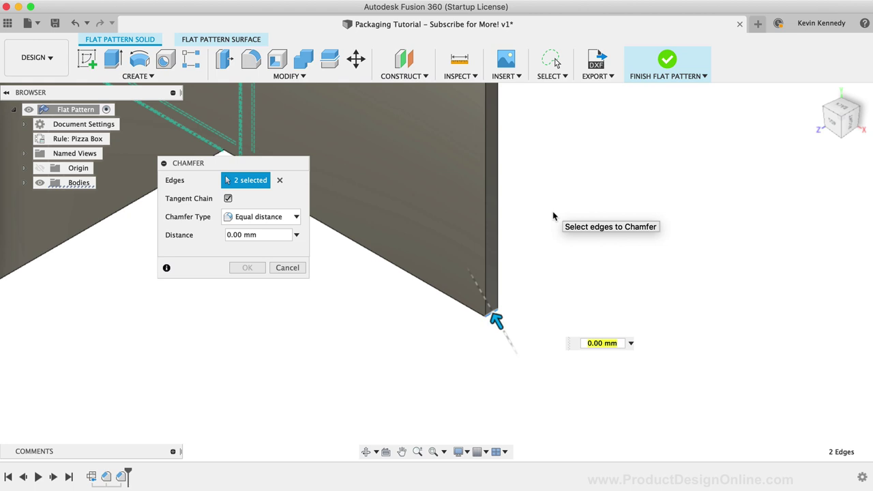
click(247, 236)
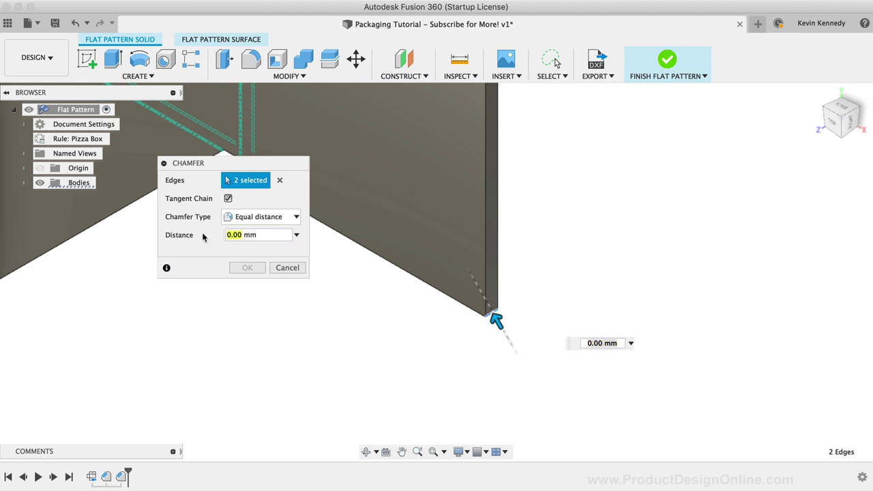
text(25)
click(247, 267)
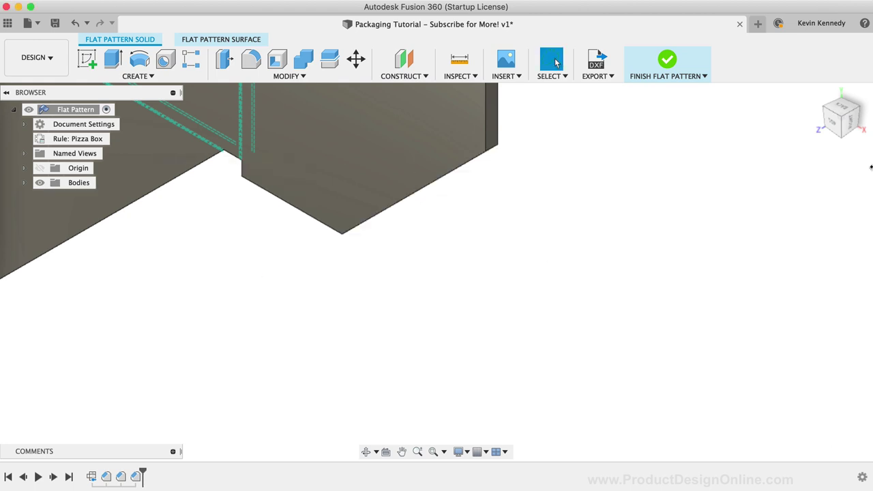
- Finish the flat pattern and start a circle sketch on the outer face of the box's back wall
click(833, 126)
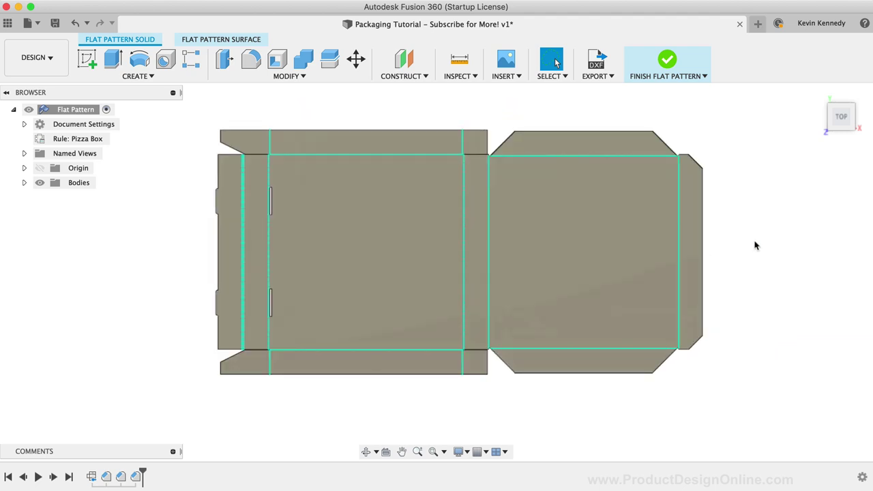
click(664, 62)
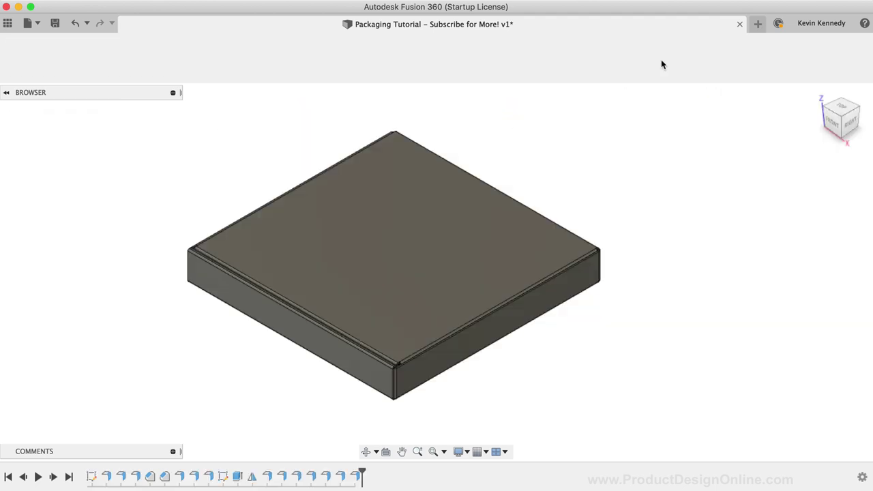
click(856, 109)
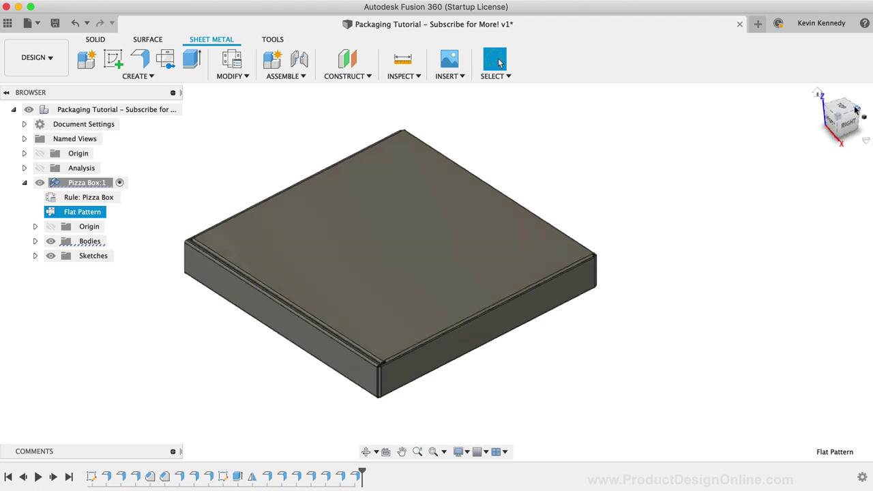
key(s)
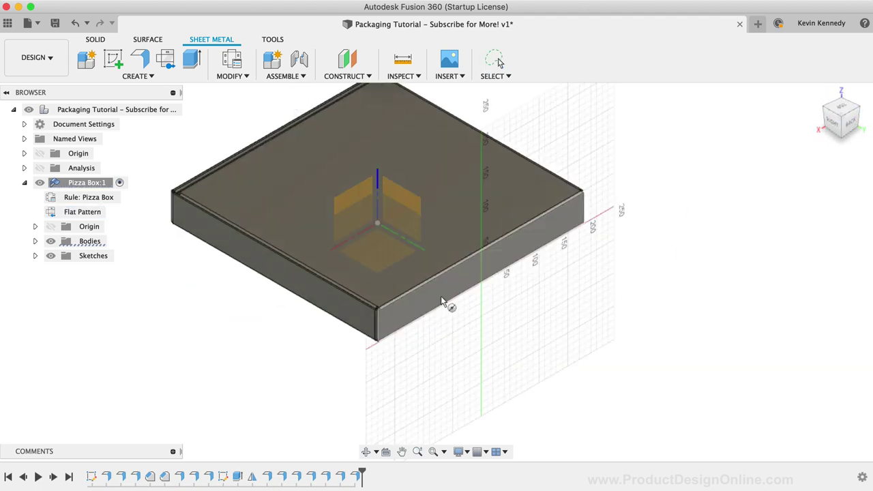
click(433, 299)
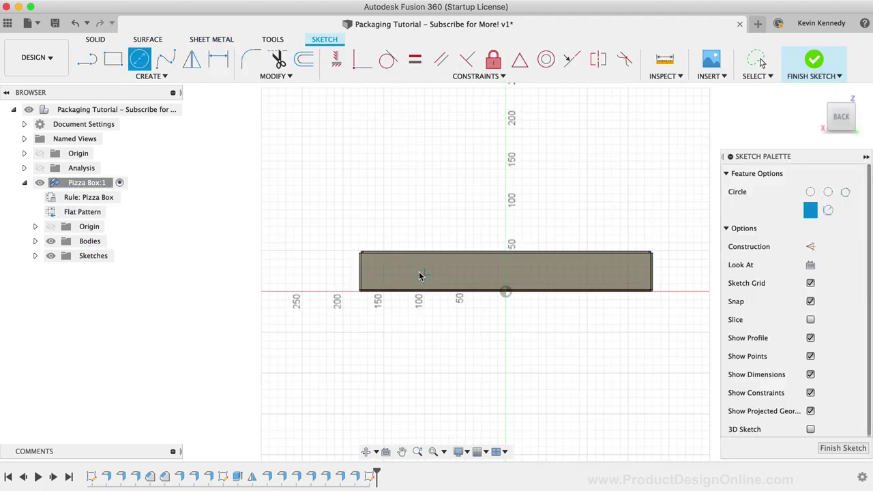
- Draw a 15 mm diameter circle near one end of the back wall
click(408, 267)
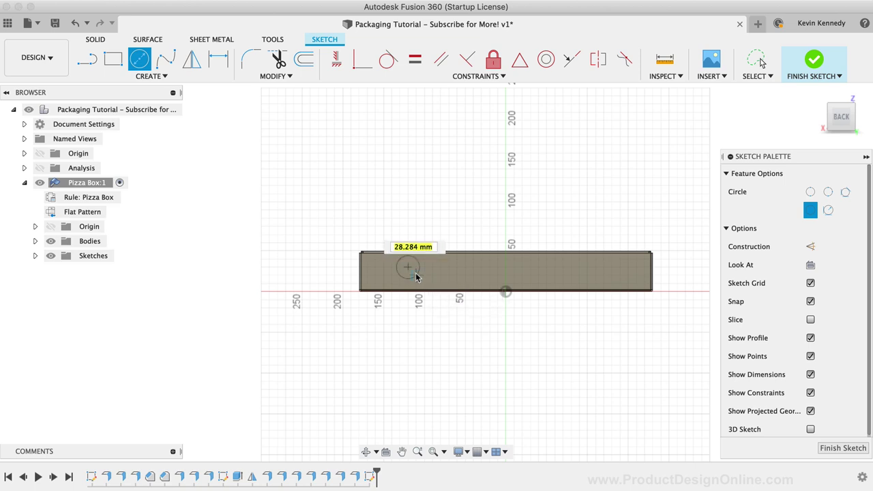
text(15)
key(Tab)
click(417, 278)
scroll(417, 277, up, 5)
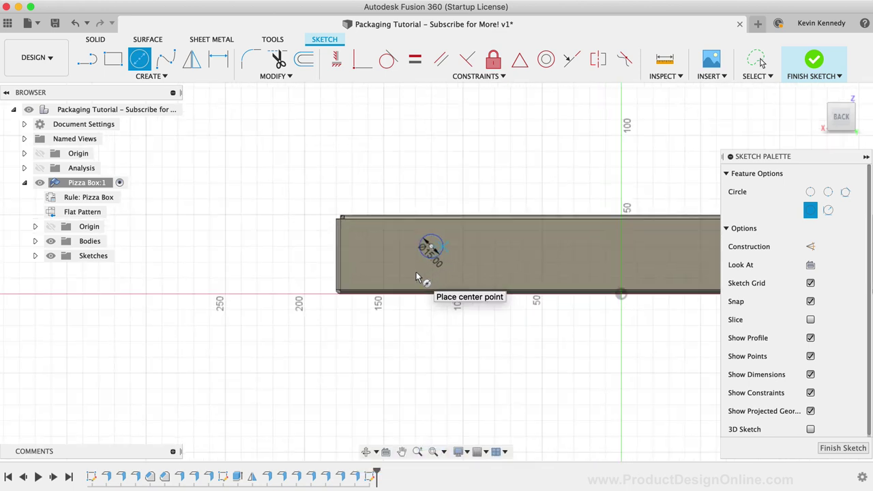
- Dimension the circle's center 70 mm from the back wall's nearest side edge and 22 mm from its lower edge
key(d)
click(248, 254)
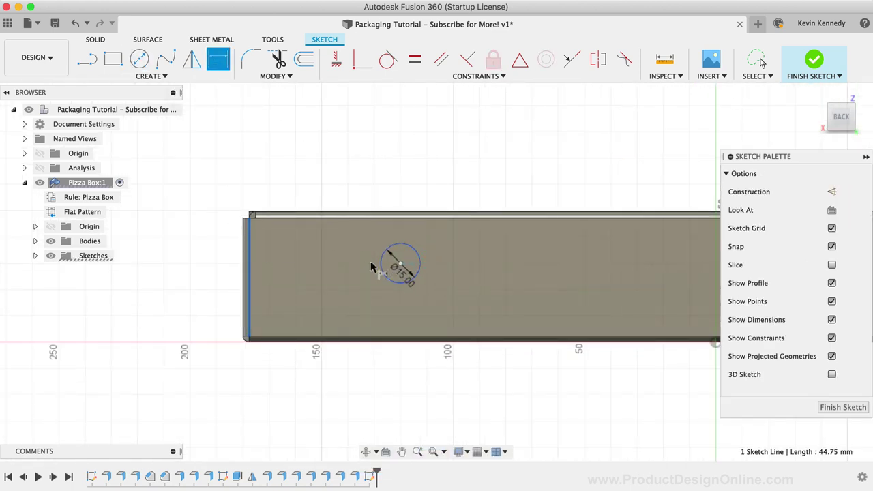
click(400, 264)
click(323, 269)
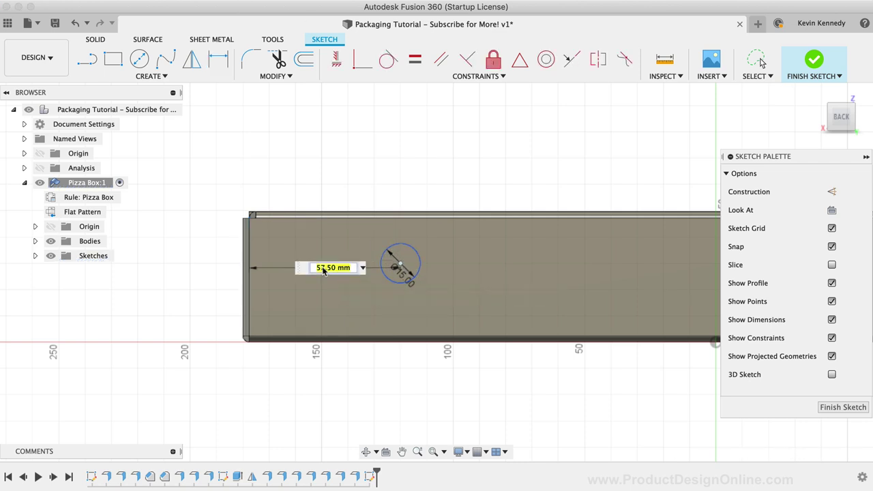
text(70)
key(Return)
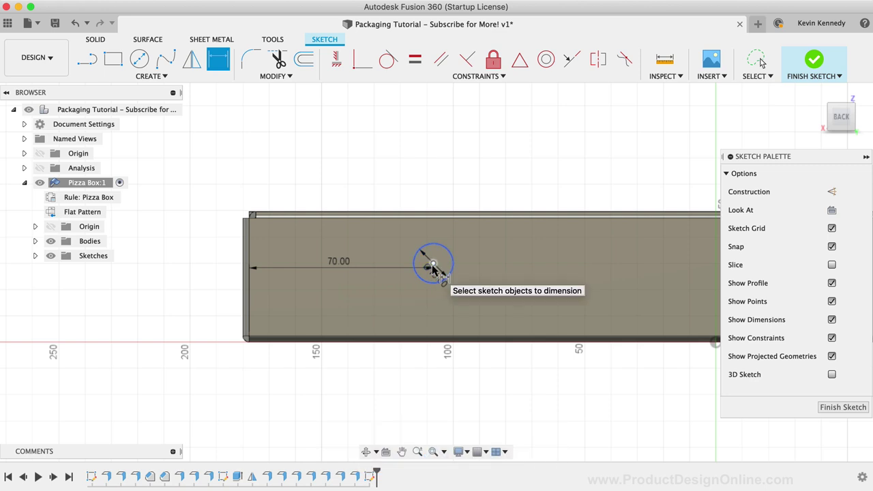
click(439, 337)
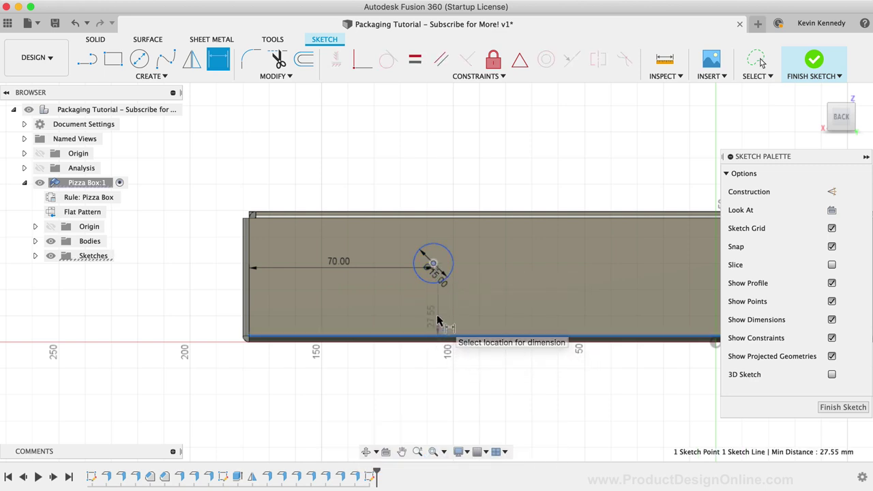
click(438, 315)
text(22)
key(Return)
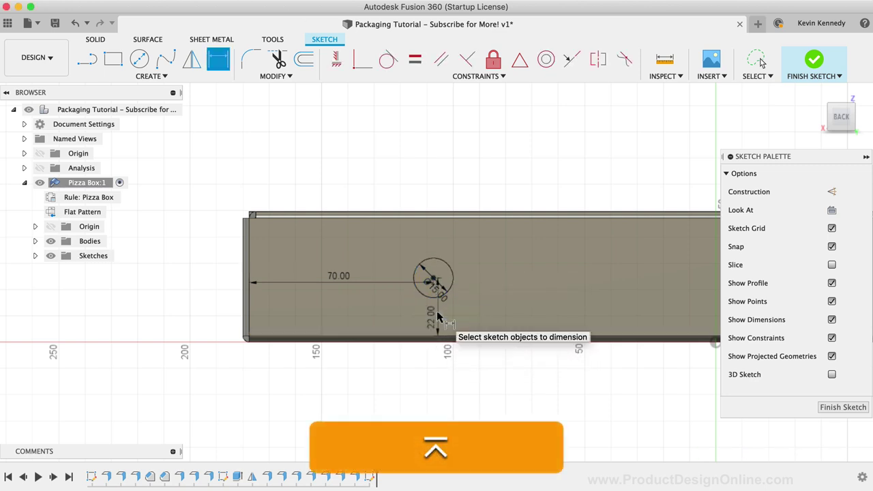
- Extrude the circle profile by -2.2 mm as a cut to make a hole through the back wall
key(e)
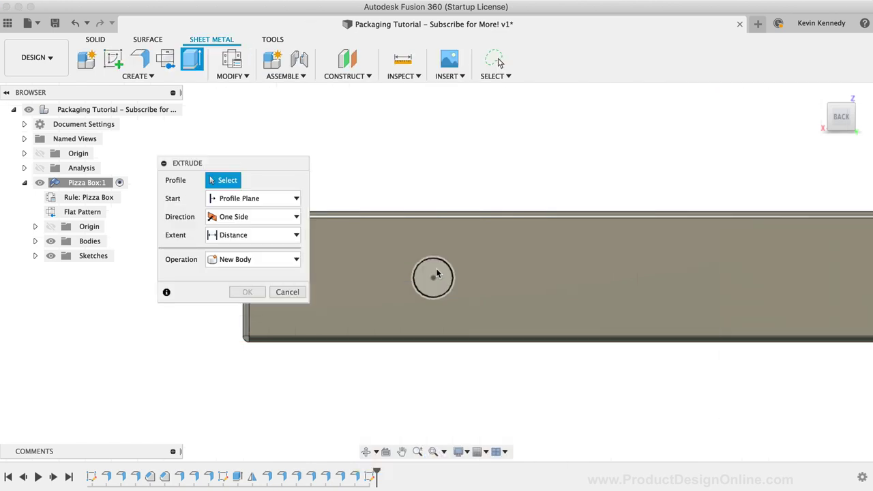
click(436, 274)
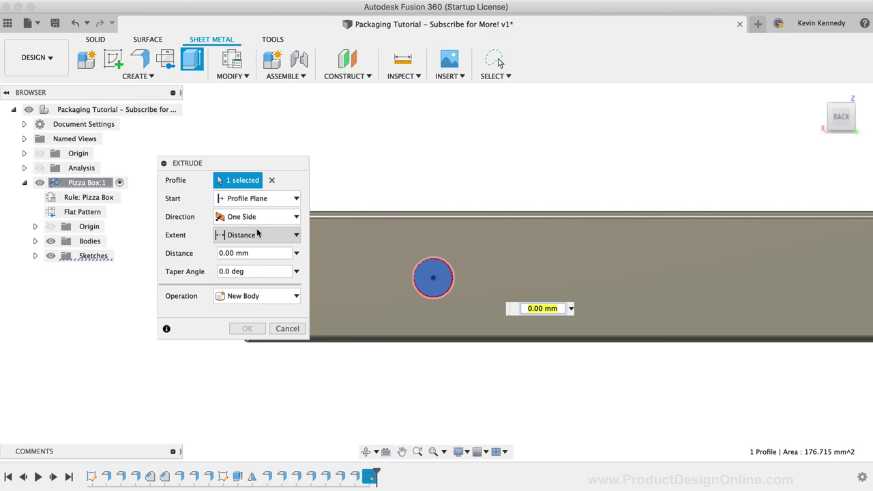
click(263, 254)
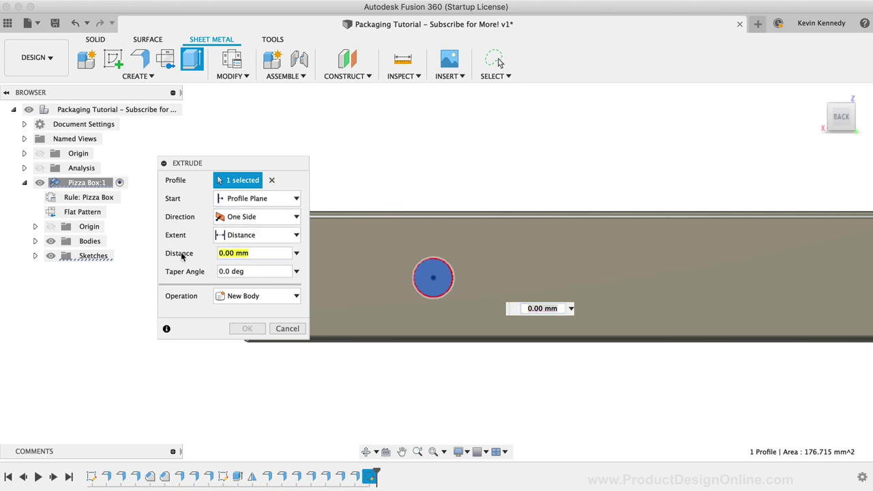
text(-2.2)
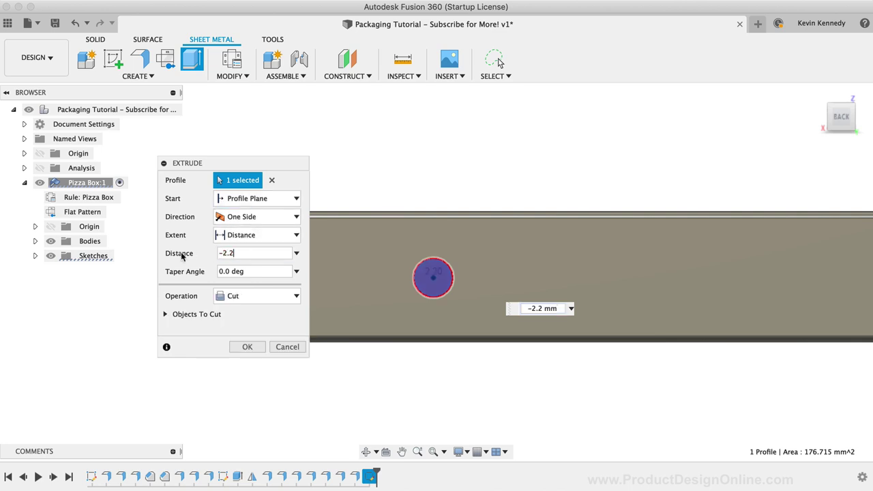
click(238, 349)
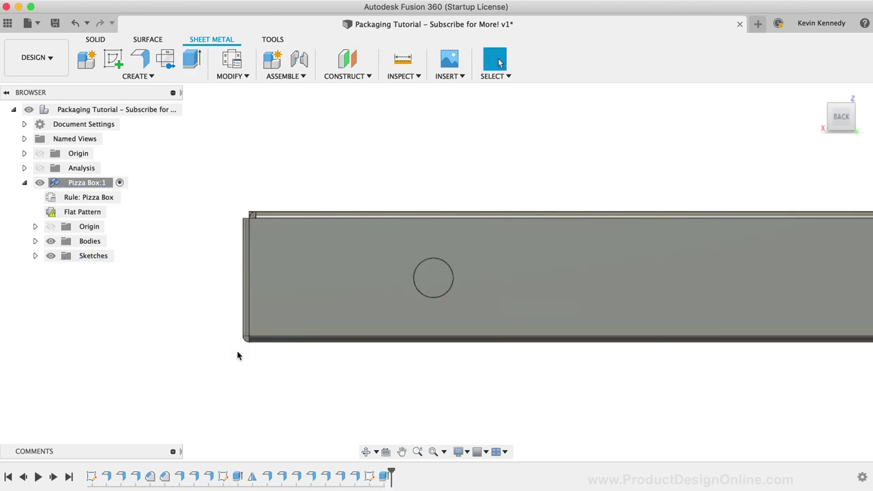
- Mirror the hole's extrude feature across the box's central vertical plane to the other end of the back wall
text(smi)
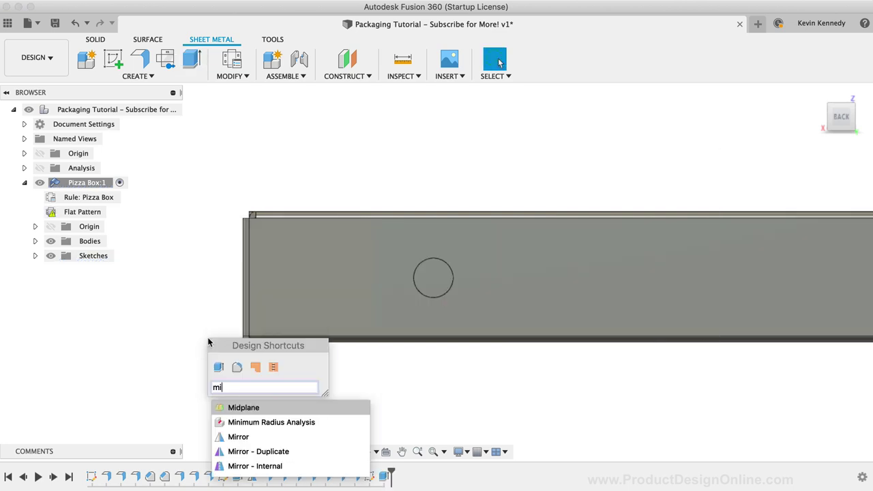
key(Down)
key(Down)
key(Return)
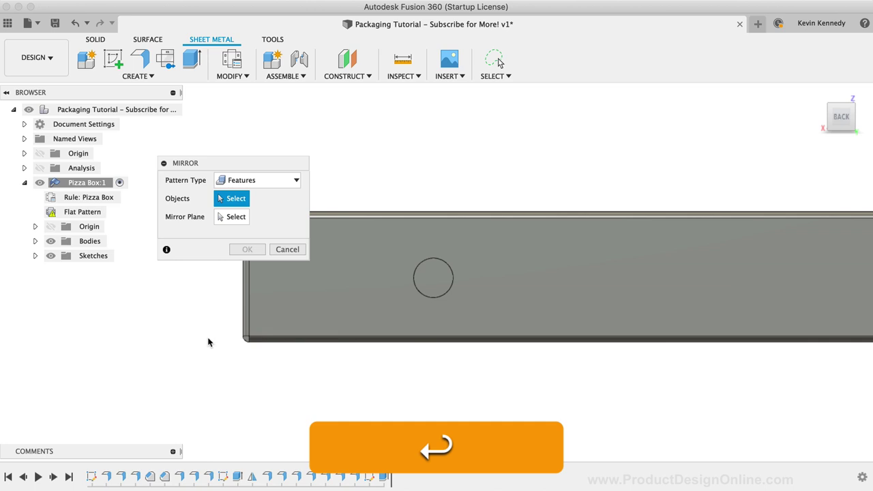
click(384, 477)
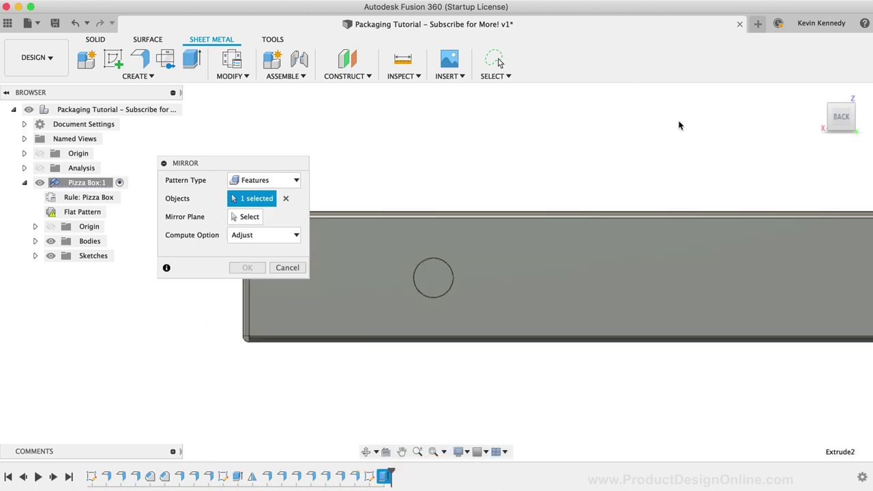
click(818, 94)
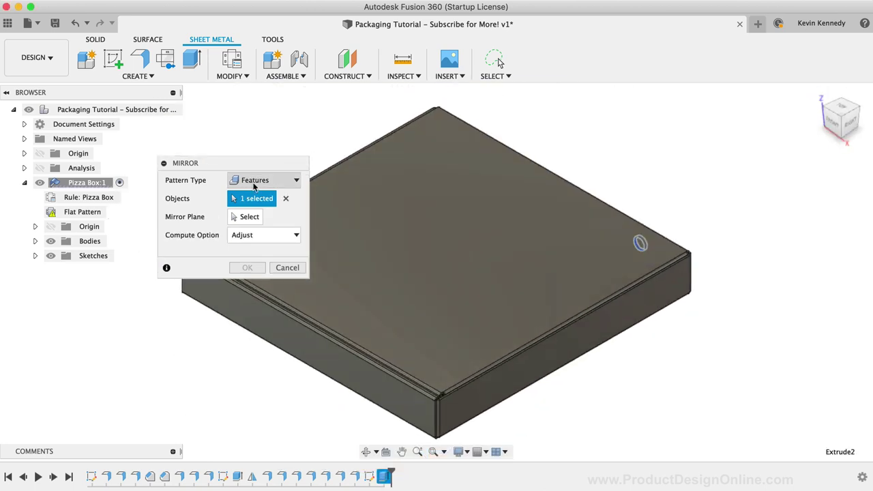
click(246, 216)
click(464, 236)
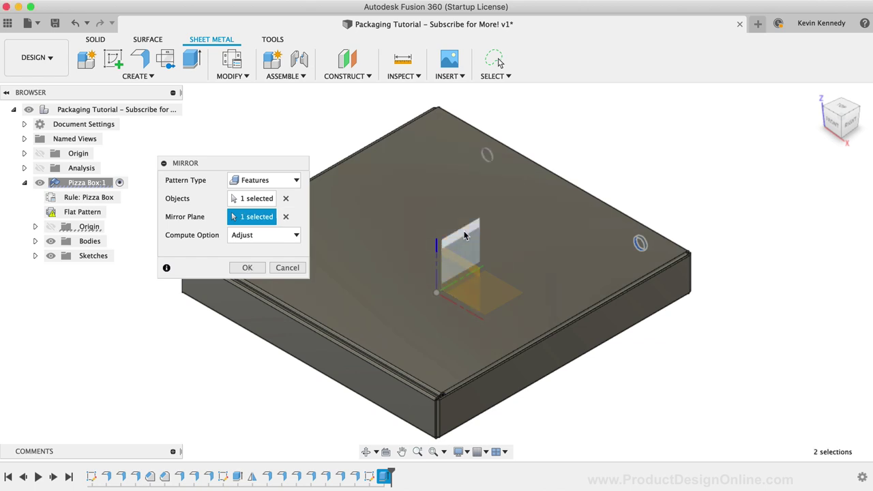
click(247, 267)
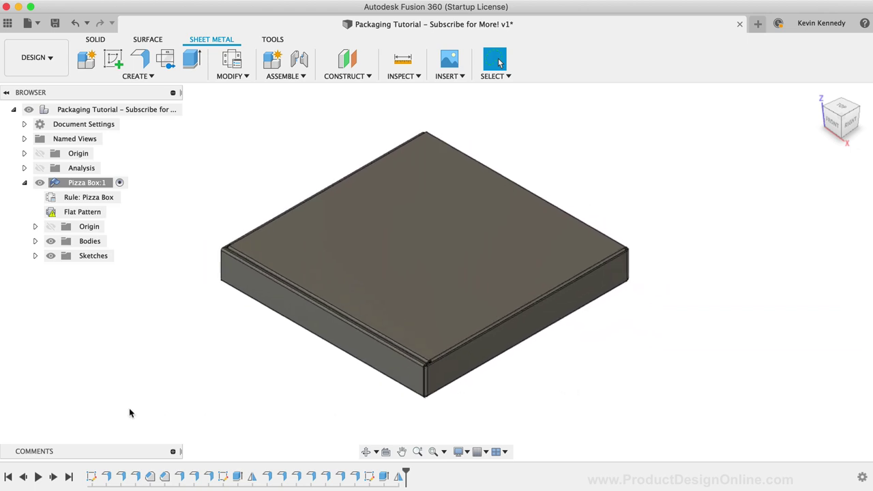
- Open the box by setting the lid flange's angle to -50 degrees, and activate the updated flat pattern
click(296, 476)
click(310, 476)
click(326, 477)
key(Escape)
double_click(326, 477)
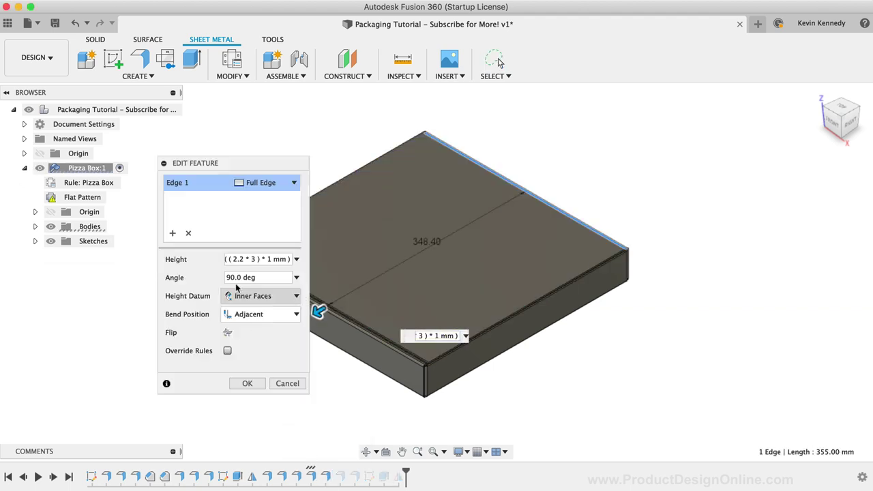
click(254, 277)
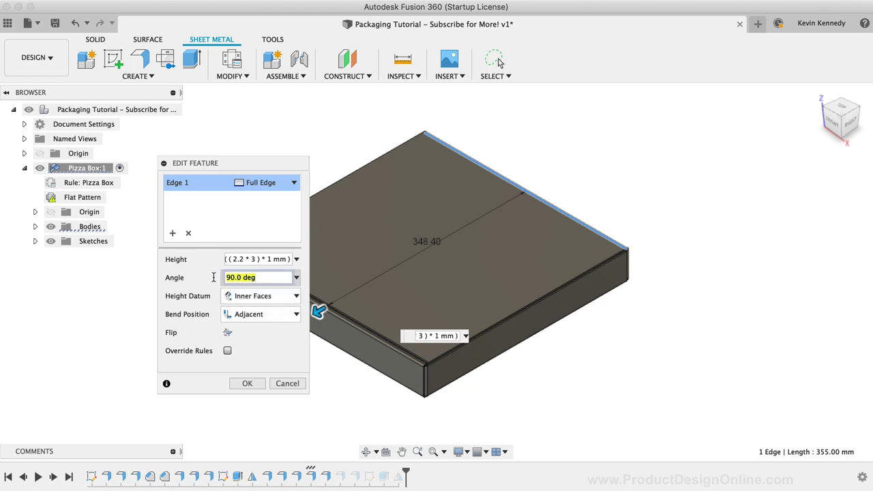
text(-50)
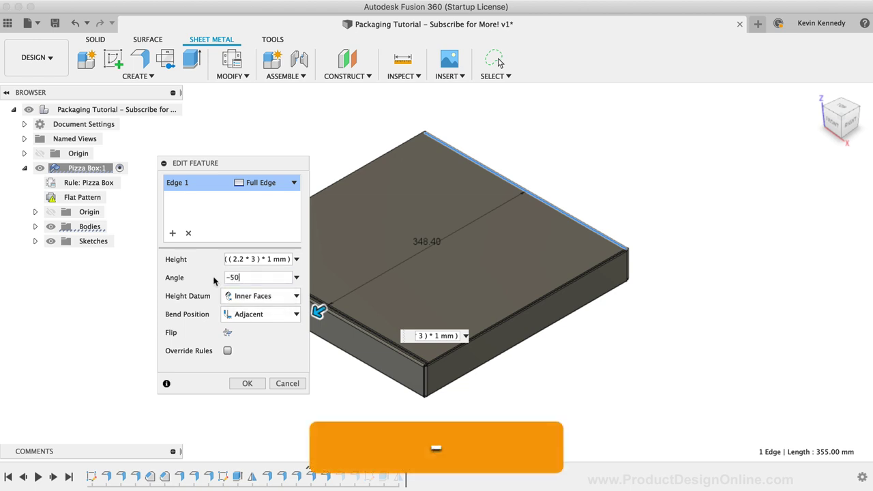
click(247, 383)
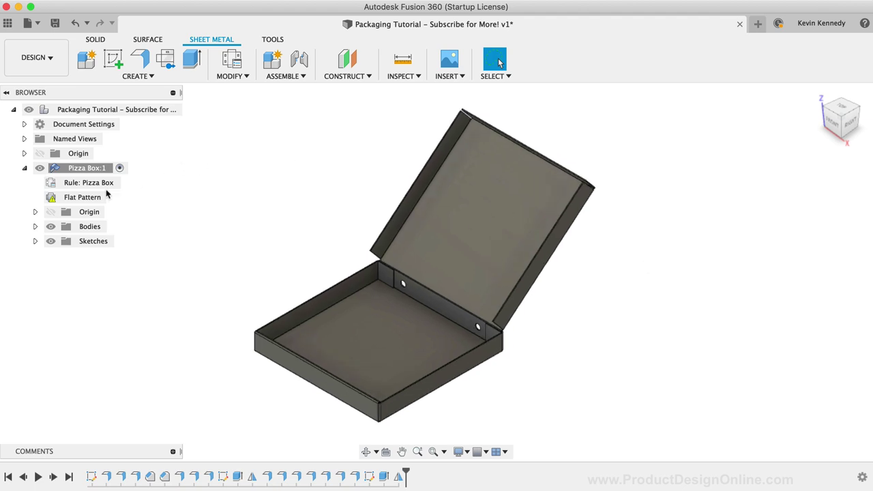
click(113, 198)
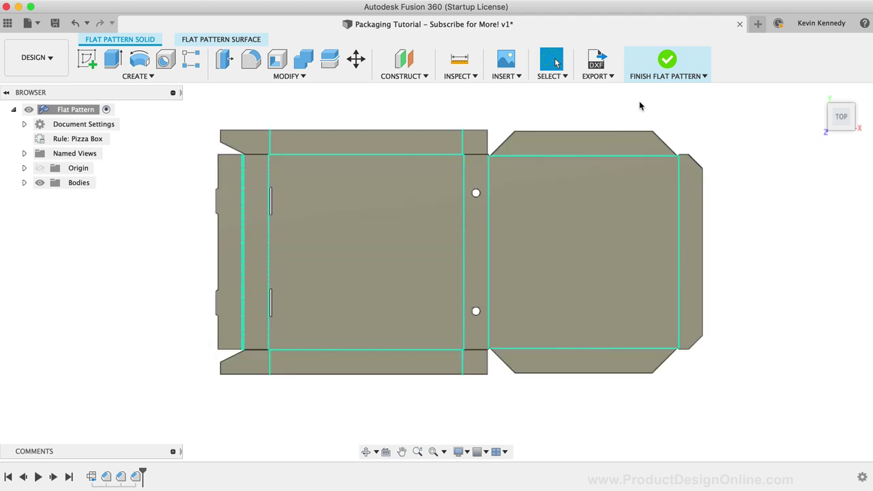
- Leave the flat pattern and unfold all bends of the pizza box, using its inner bottom face as the stationary entity
click(667, 61)
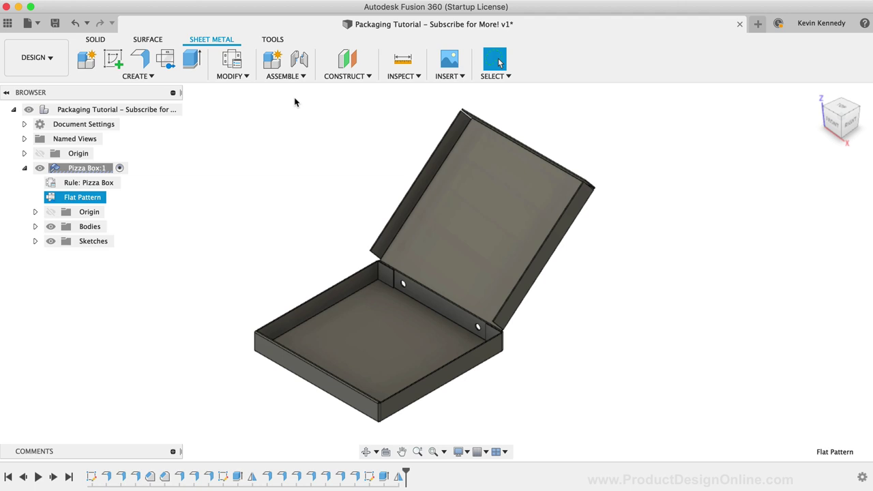
click(231, 76)
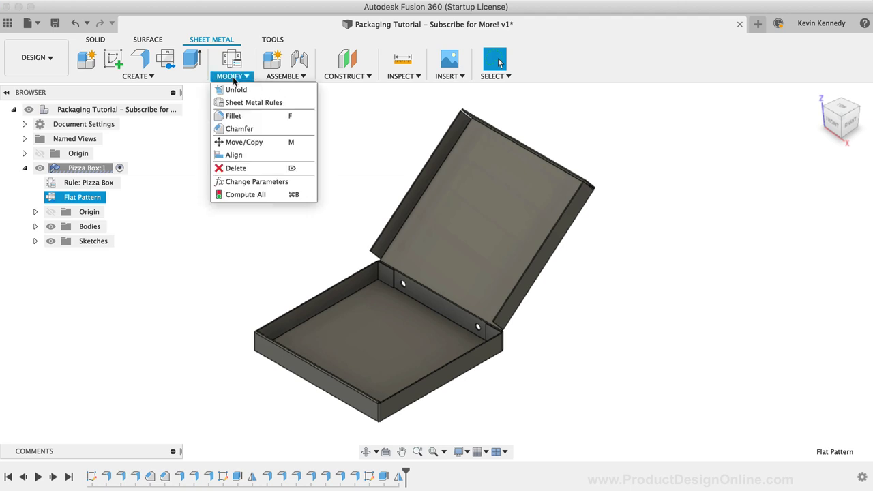
click(274, 89)
click(380, 333)
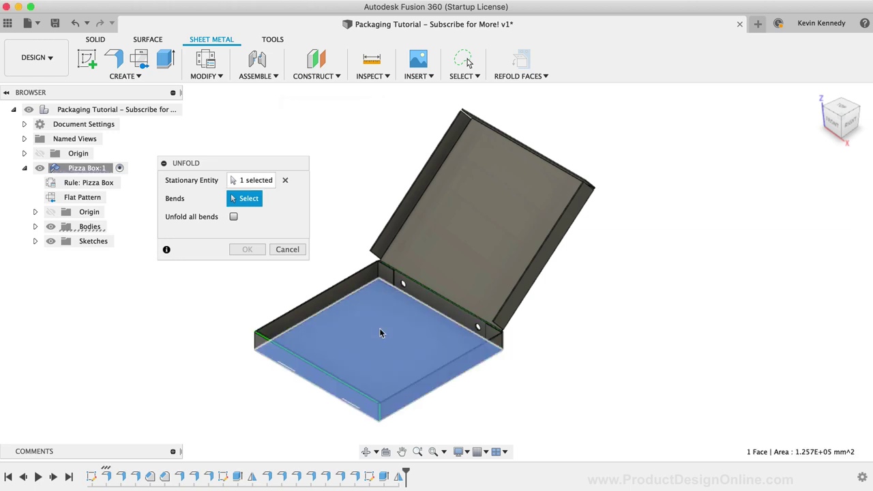
click(234, 217)
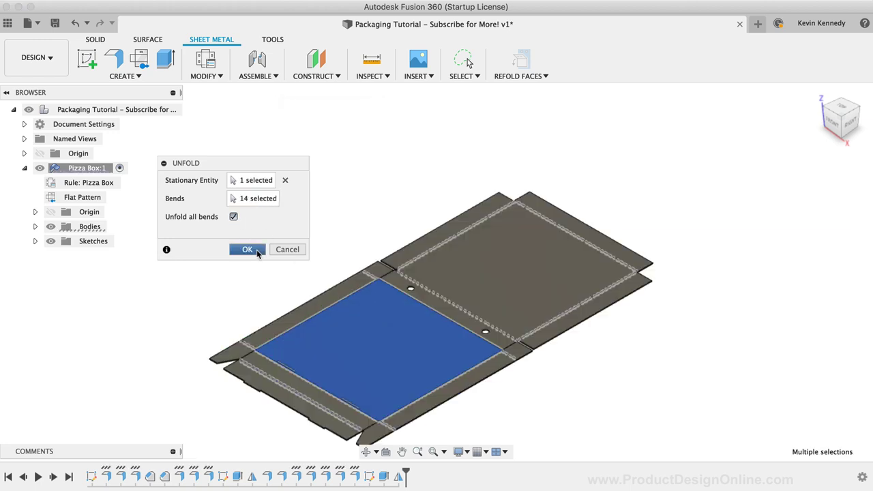
click(248, 249)
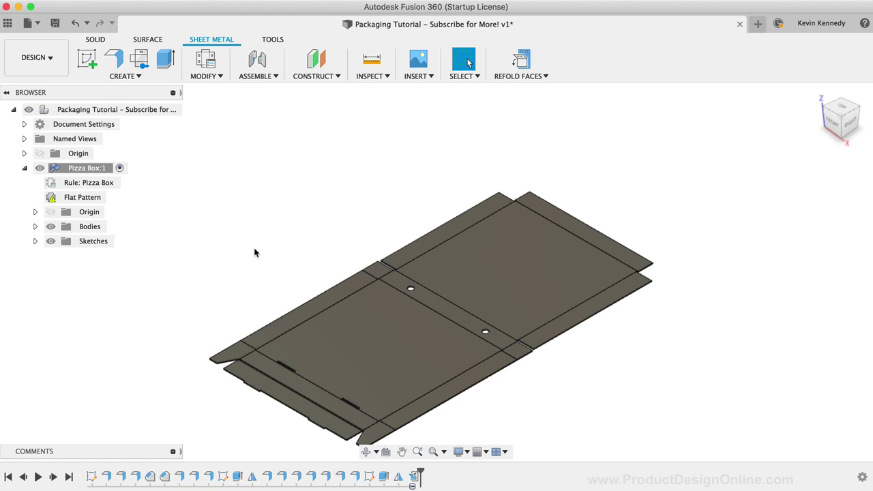
- Refold the unfolded faces of the pizza box and reactivate its flat pattern
click(843, 107)
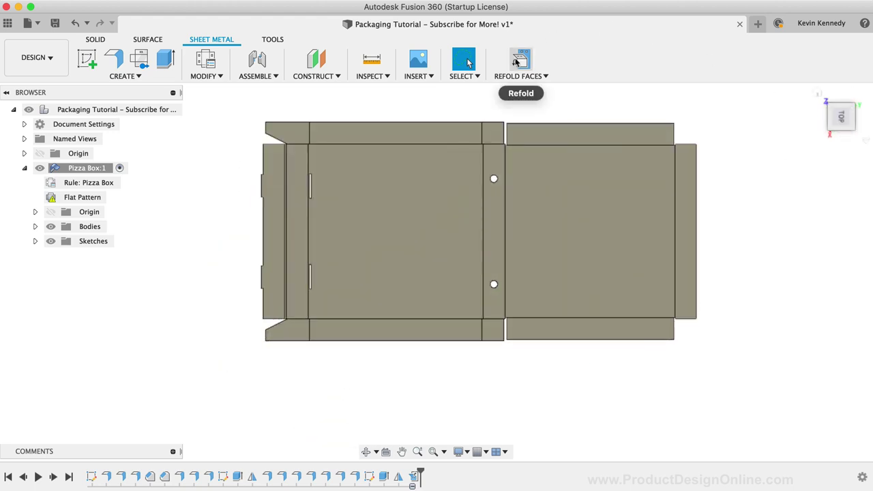
click(520, 61)
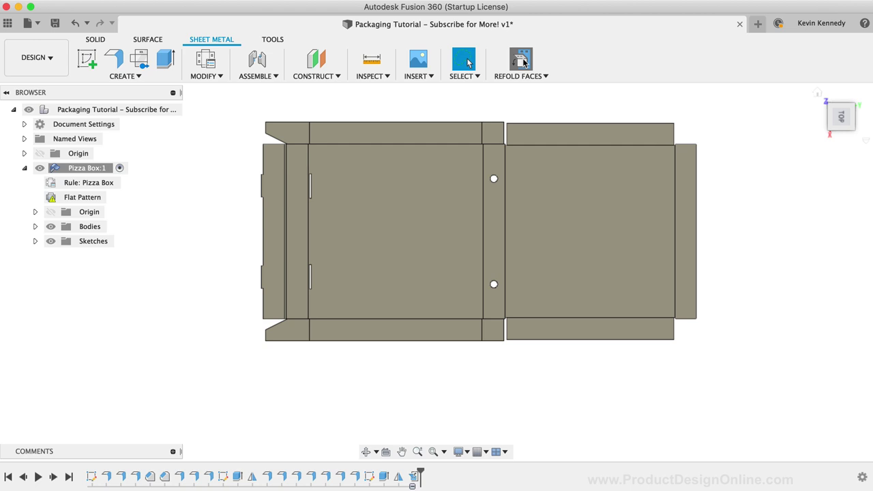
click(817, 94)
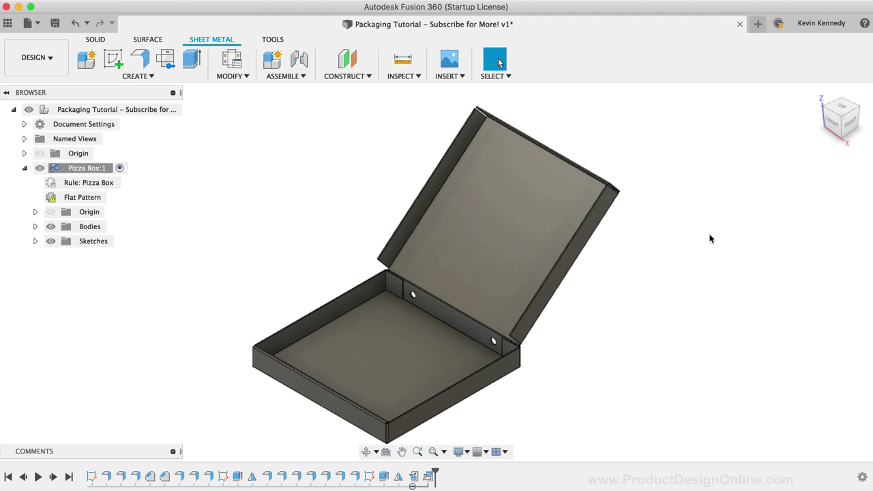
click(96, 199)
click(115, 199)
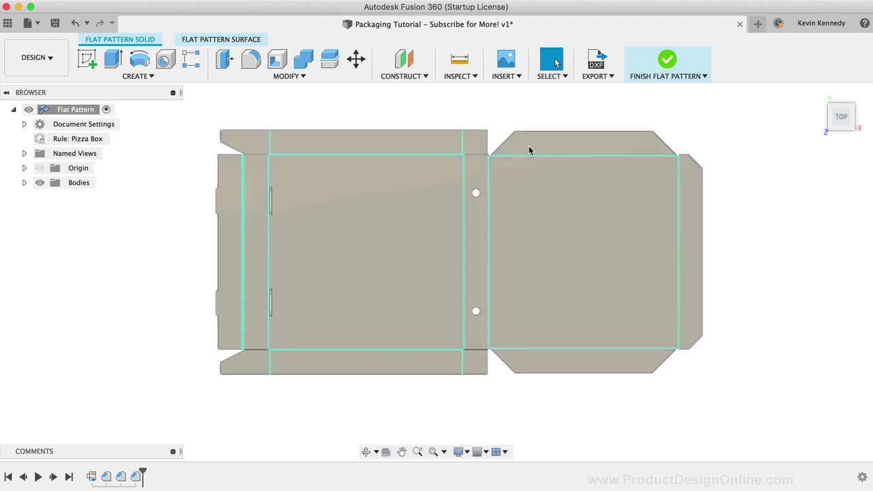
click(597, 76)
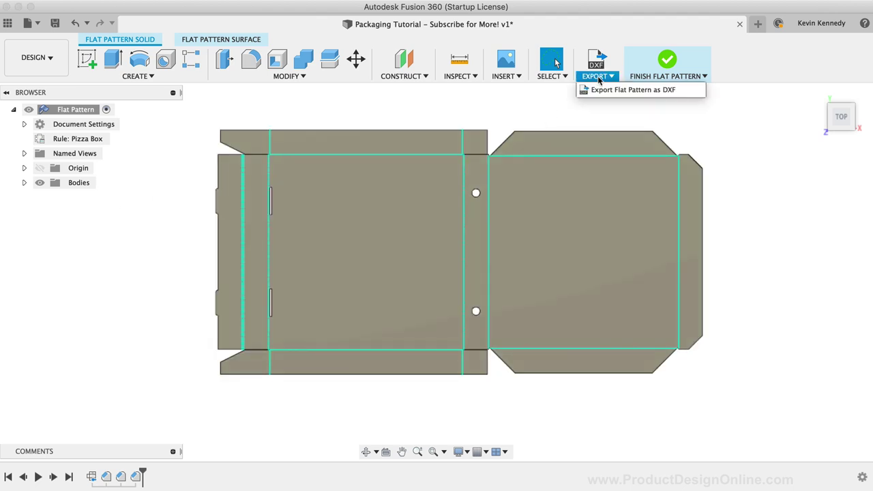
click(639, 89)
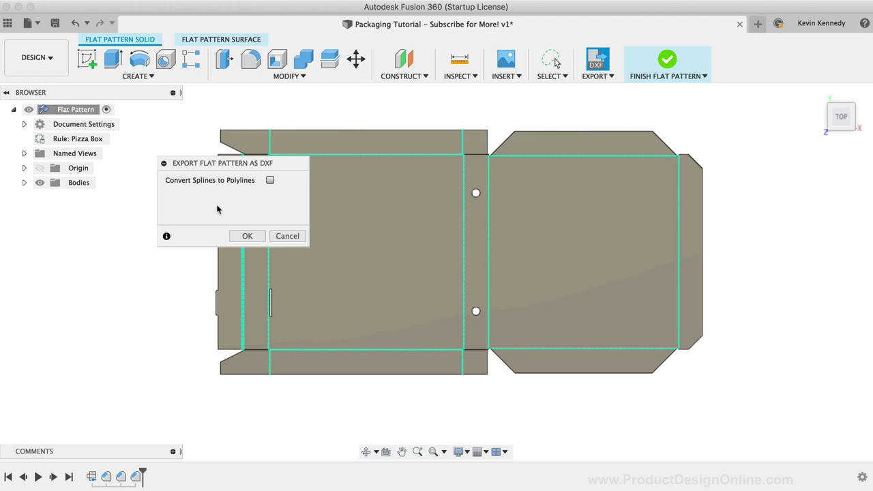
click(287, 236)
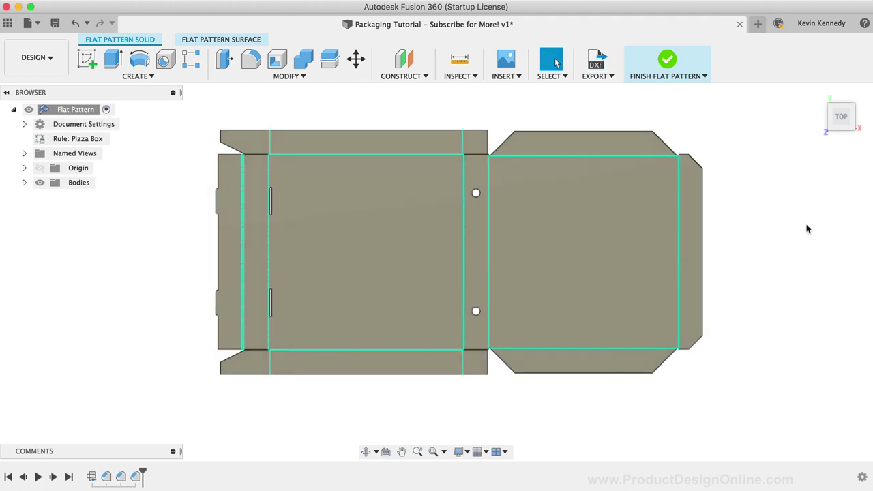
- Leave the flat pattern and examine the folded pizza box from its underside
click(673, 61)
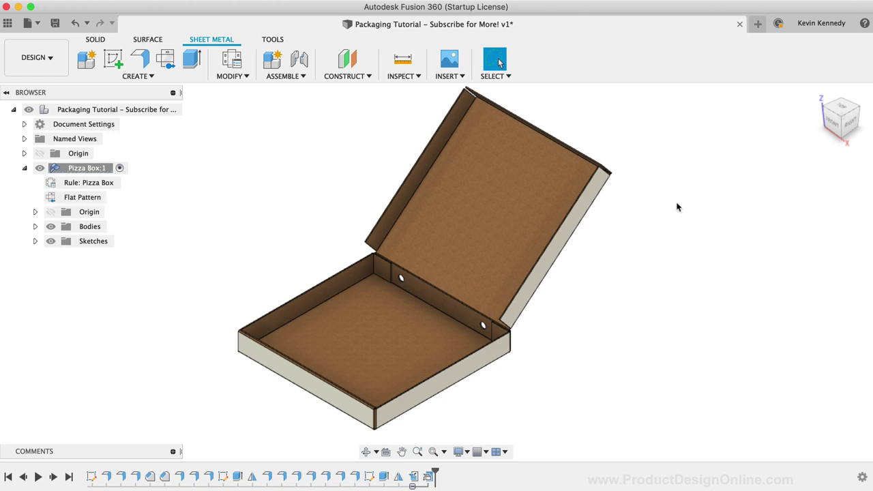
click(365, 452)
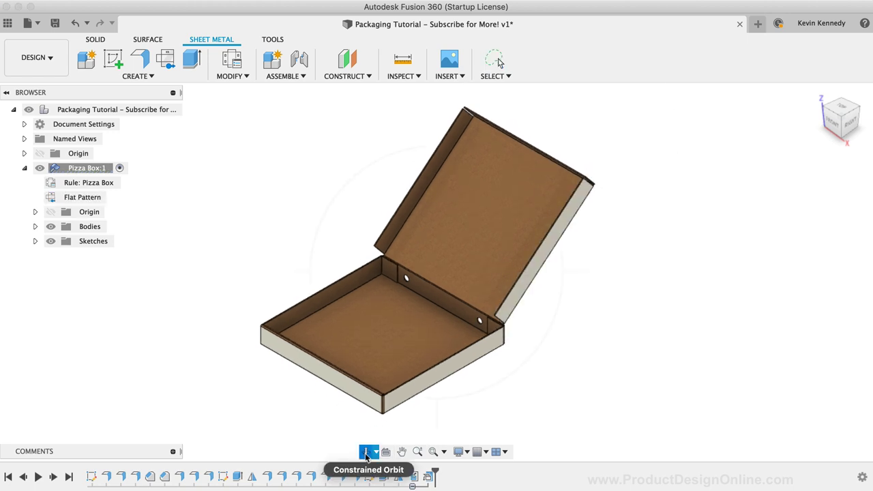
drag(541, 360, 332, 328)
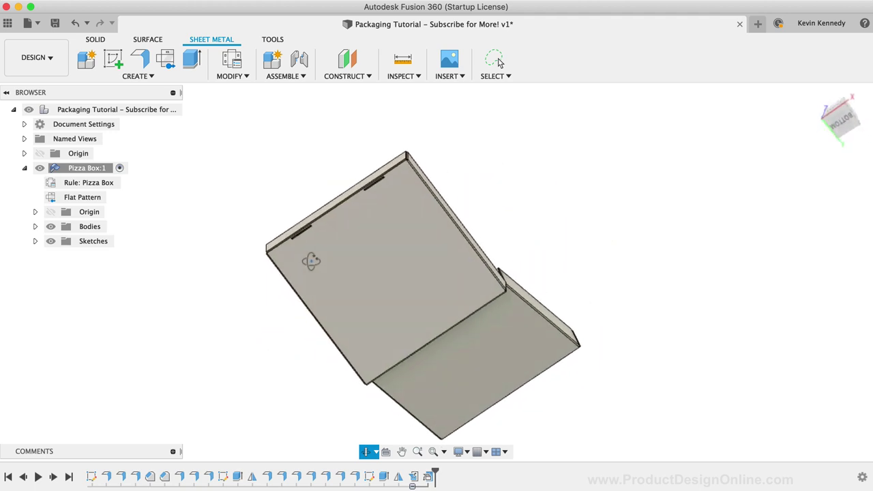